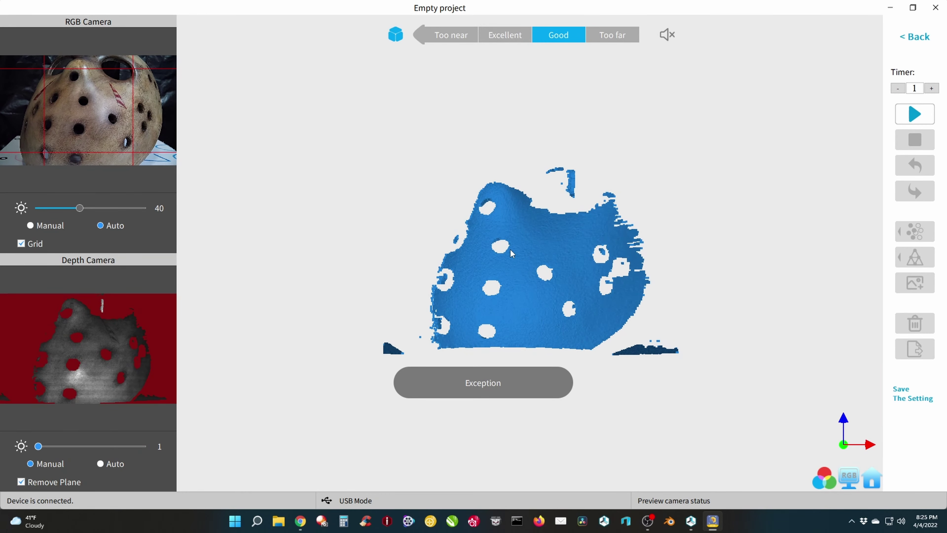
pyautogui.moveTo(414, 194); pyautogui.dragTo(388, 159)
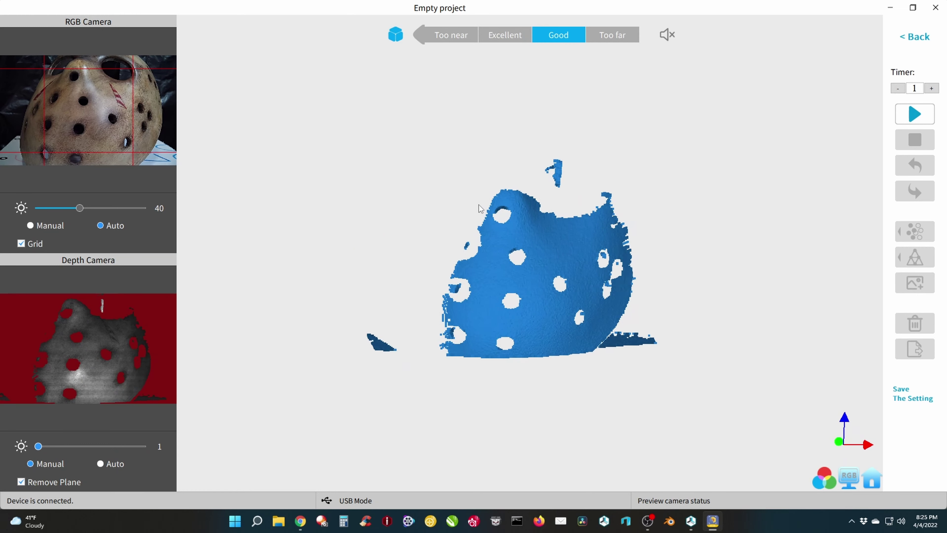
pyautogui.click(916, 37)
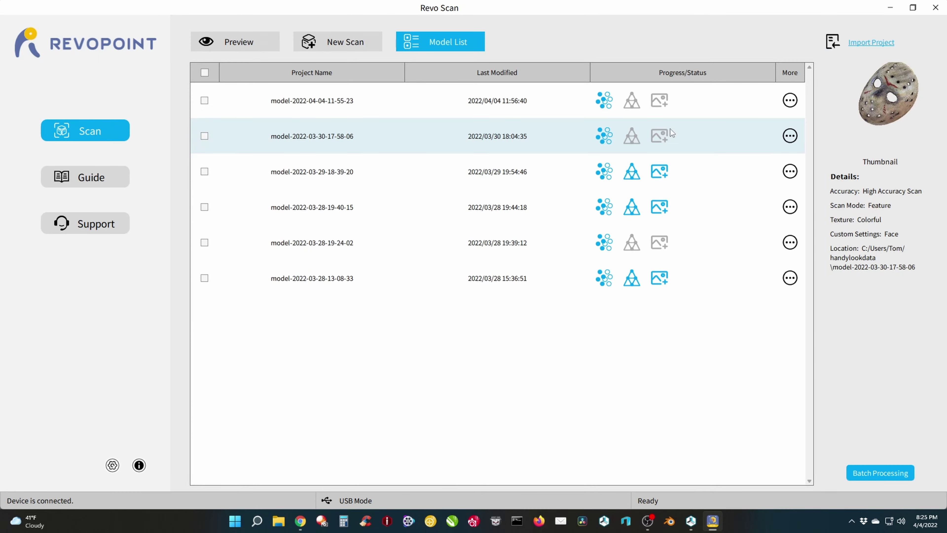
pyautogui.click(658, 102)
pyautogui.click(790, 100)
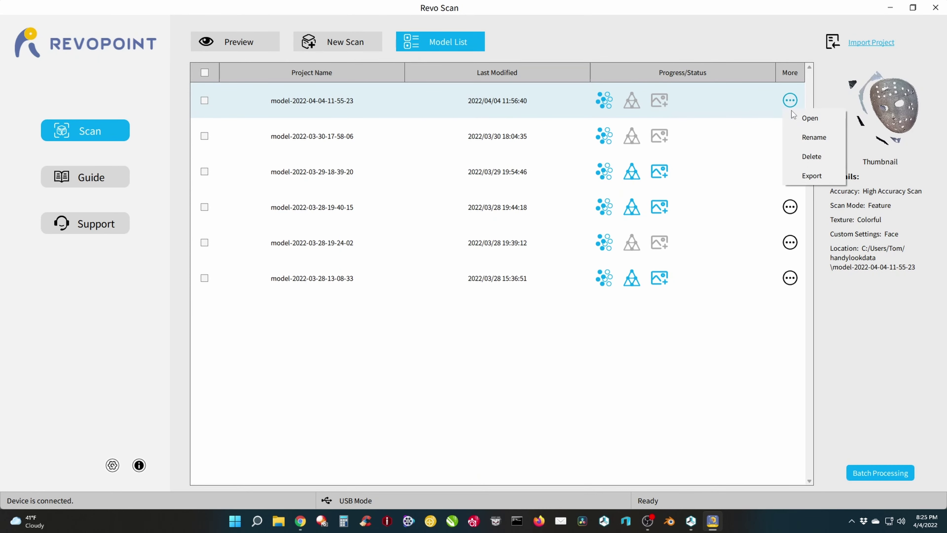
pyautogui.click(796, 120)
pyautogui.click(548, 265)
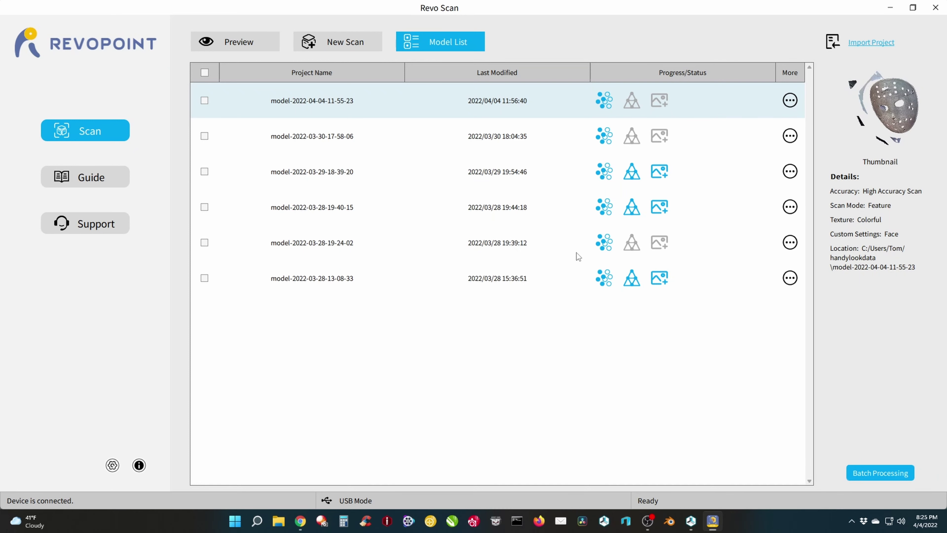
pyautogui.click(679, 135)
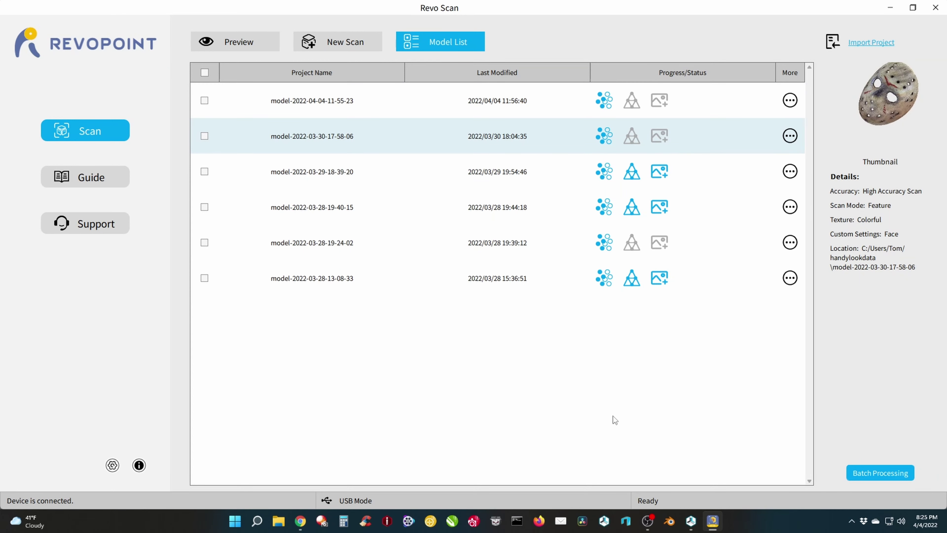
# Step: Switch to Revo Studio and import the 1_fuse.ply point cloud from the Downloads folder
pyautogui.click(235, 520)
pyautogui.click(591, 311)
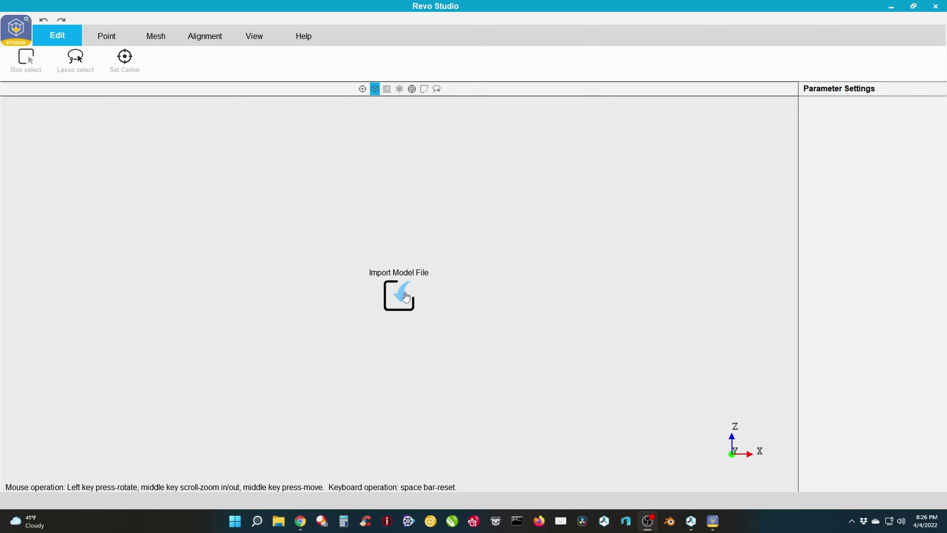
pyautogui.click(406, 297)
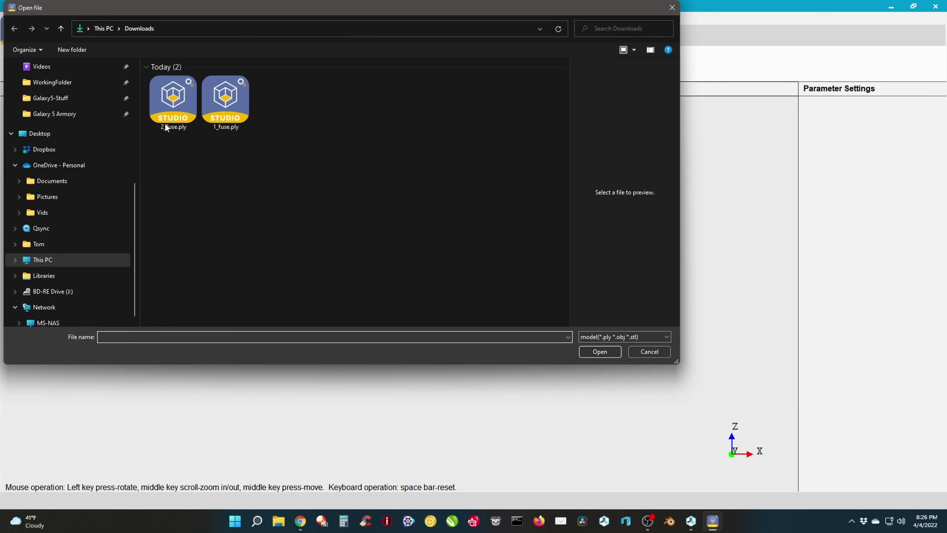
pyautogui.doubleClick(228, 99)
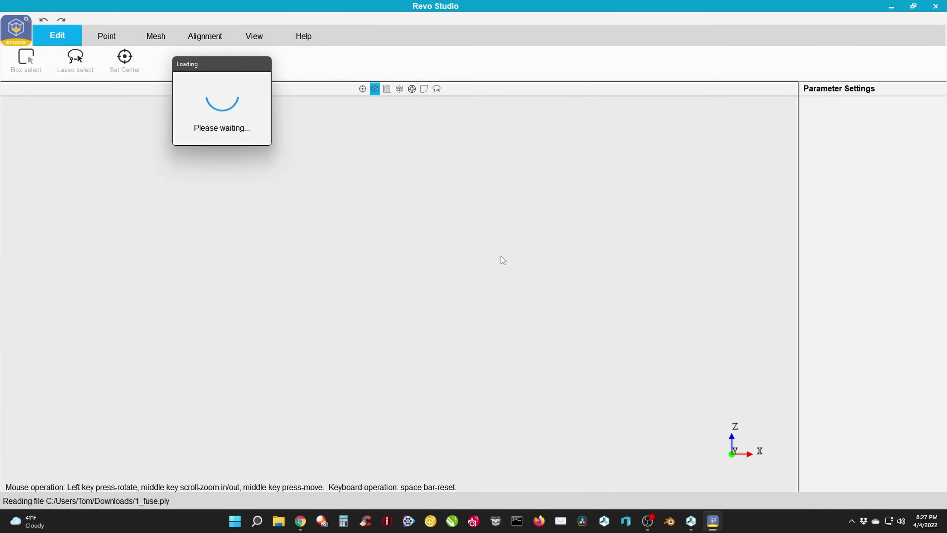
pyautogui.moveTo(444, 302); pyautogui.dragTo(413, 278)
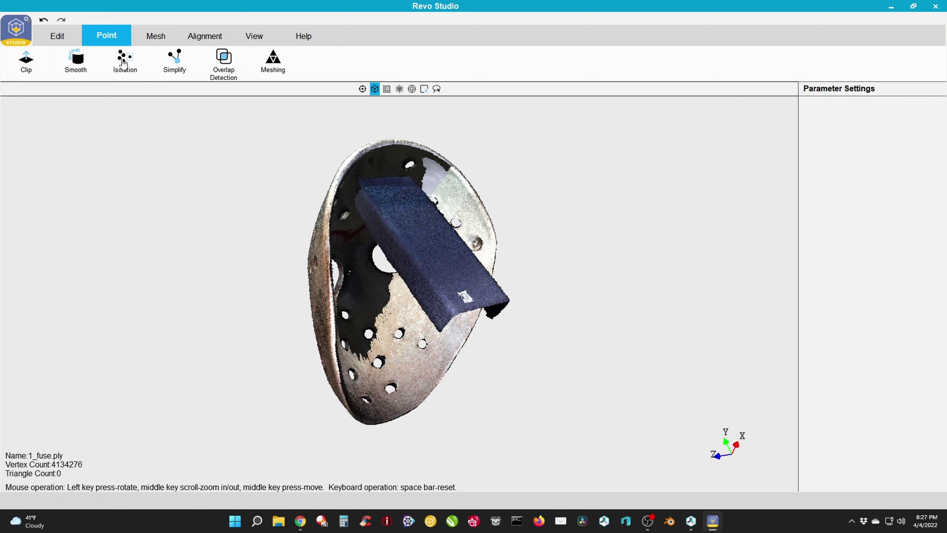
# Step: Simplify the 1_fuse.ply point cloud by Grid with a target interval of 0.40
pyautogui.click(124, 64)
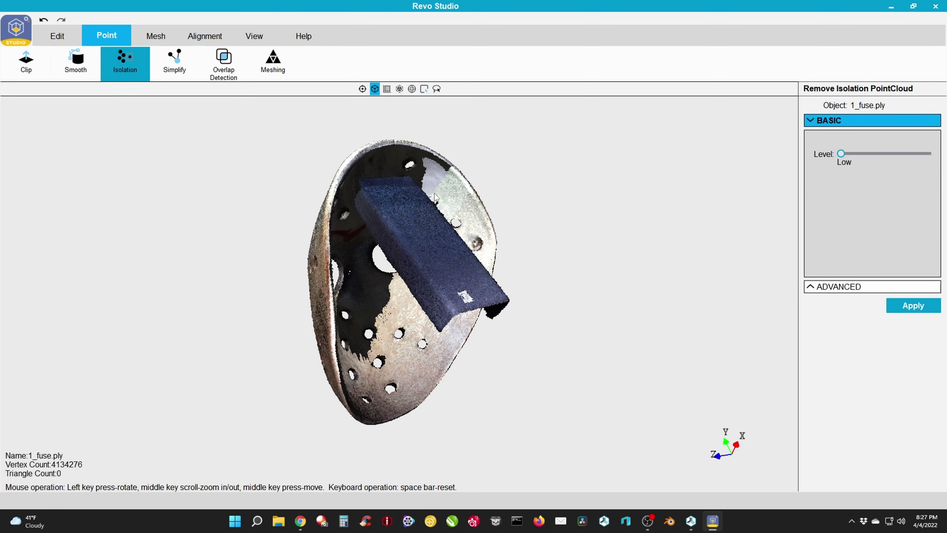
pyautogui.click(174, 61)
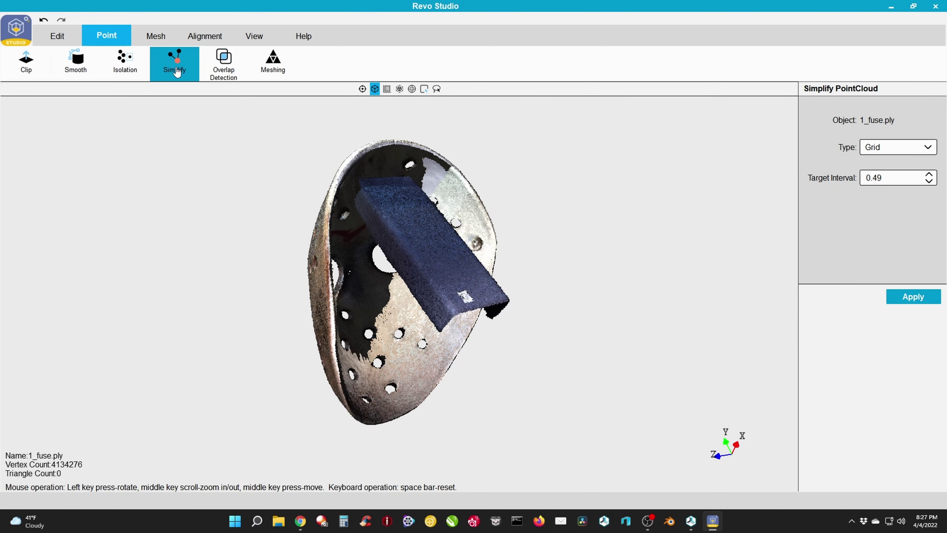
pyautogui.moveTo(901, 182); pyautogui.dragTo(788, 179)
pyautogui.write('0.4')
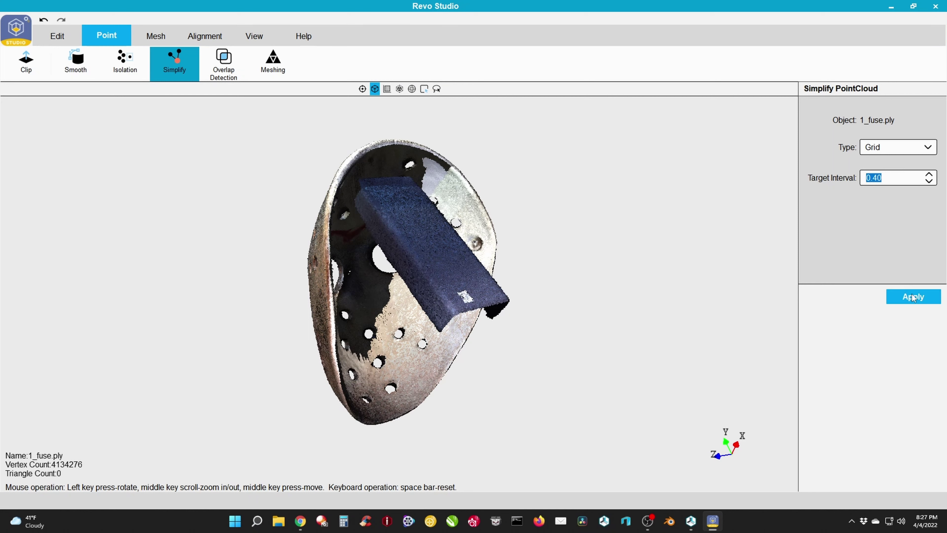
pyautogui.click(900, 297)
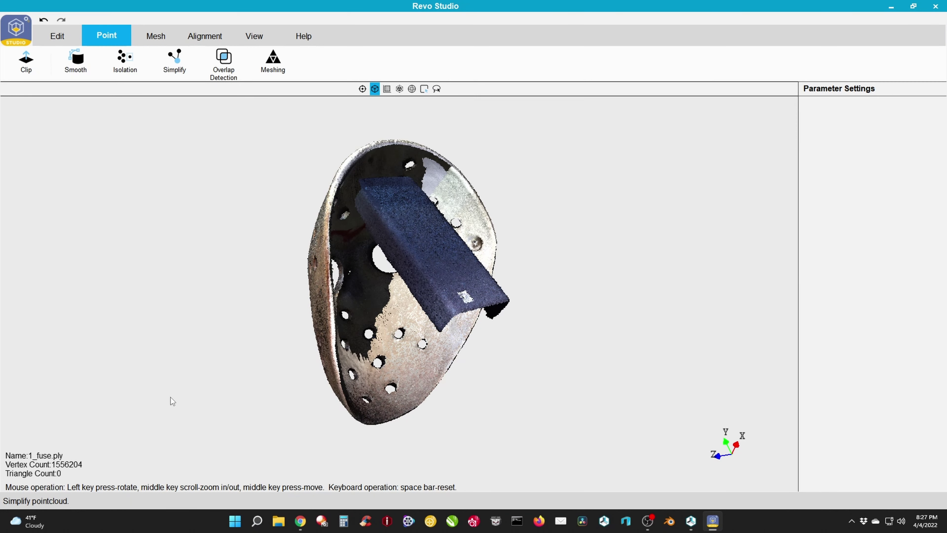
# Step: Remove isolated points from the mask's point cloud with the Isolation level set to High
pyautogui.moveTo(353, 214); pyautogui.dragTo(390, 255)
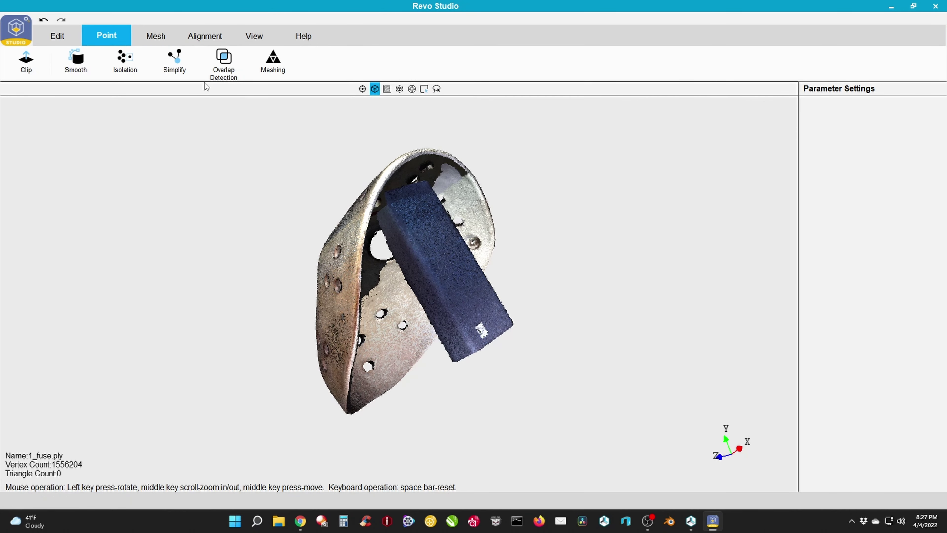
pyautogui.click(131, 63)
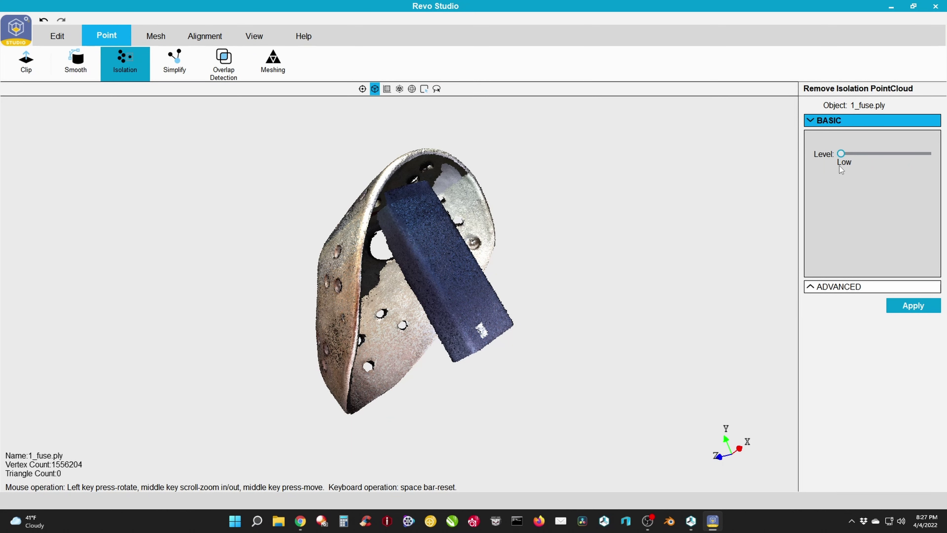
pyautogui.moveTo(841, 154); pyautogui.dragTo(927, 154)
pyautogui.click(892, 304)
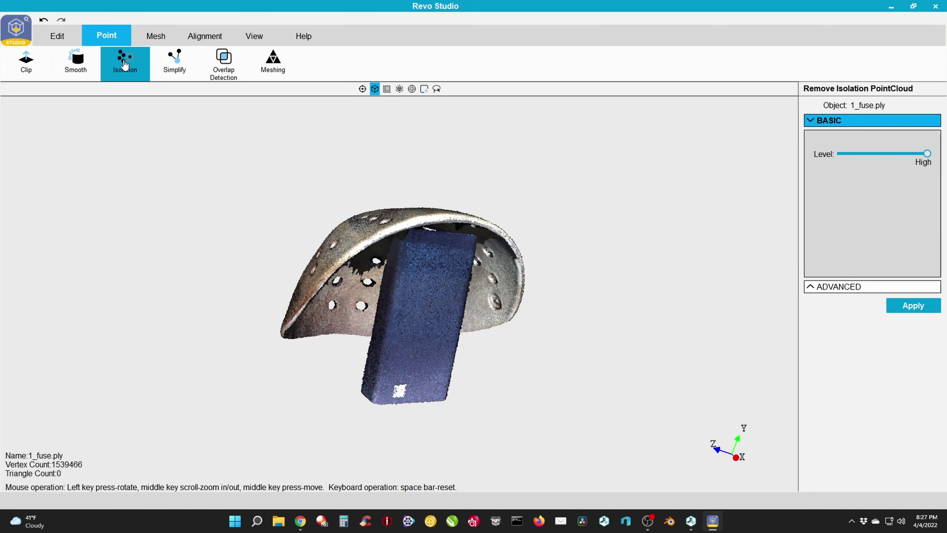
# Step: Remove isolated points using advanced settings: radius 32, angle 10 and isolation rate 20%
pyautogui.click(825, 287)
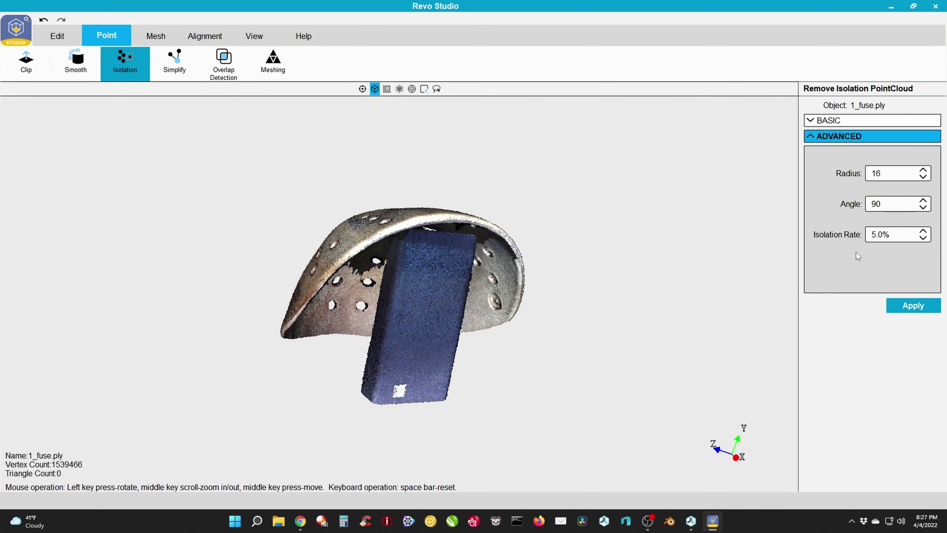
pyautogui.doubleClick(901, 171)
pyautogui.write('32')
pyautogui.moveTo(878, 203); pyautogui.dragTo(841, 203)
pyautogui.write('10')
pyautogui.moveTo(895, 236); pyautogui.dragTo(832, 236)
pyautogui.write('20')
pyautogui.press('Return')
pyautogui.click(912, 306)
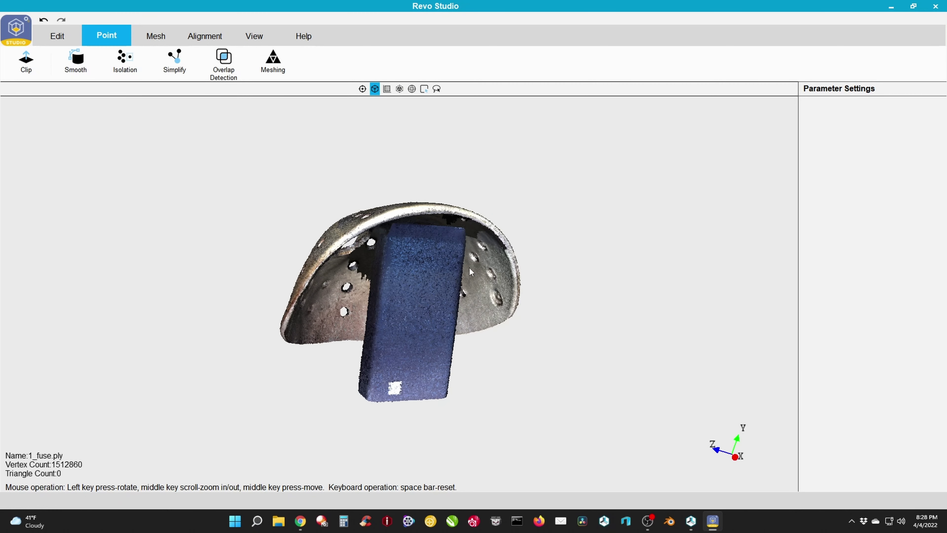
# Step: Raise the isolation rate to 40% and run Isolation again to remove the blue block inside the mask
pyautogui.click(143, 70)
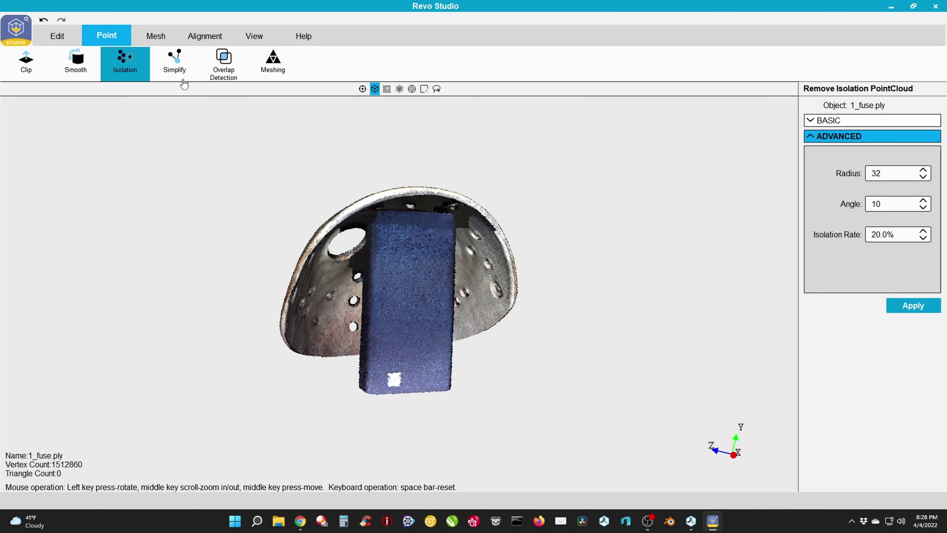
pyautogui.moveTo(908, 235); pyautogui.dragTo(822, 234)
pyautogui.write('40')
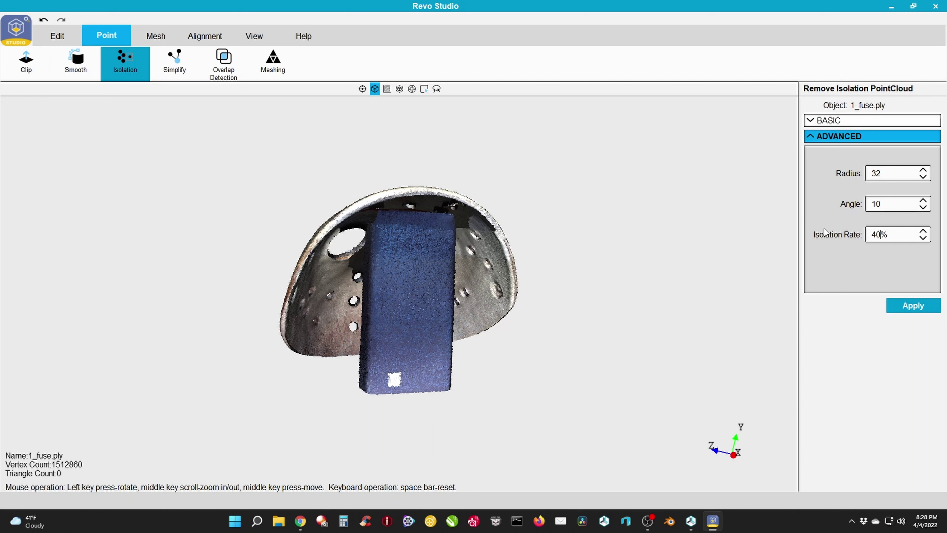
pyautogui.click(914, 305)
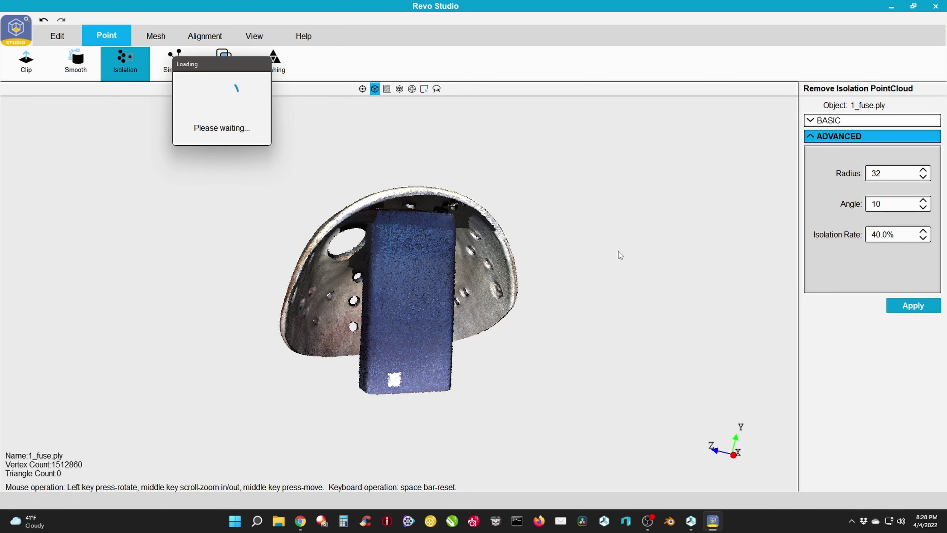
pyautogui.moveTo(570, 298); pyautogui.dragTo(278, 213)
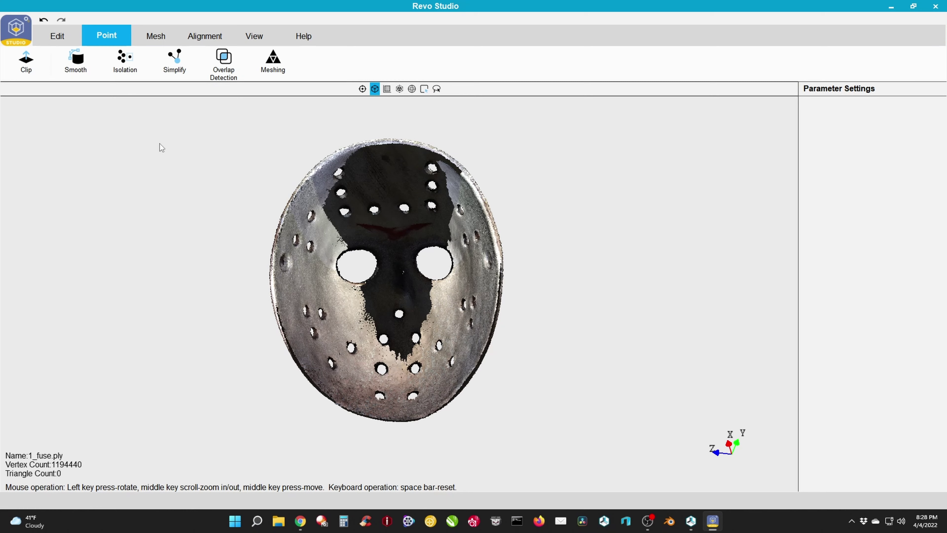
# Step: Detect the mask's overlapping points with the overlap level set to Far and delete them
pyautogui.moveTo(158, 144); pyautogui.dragTo(265, 181)
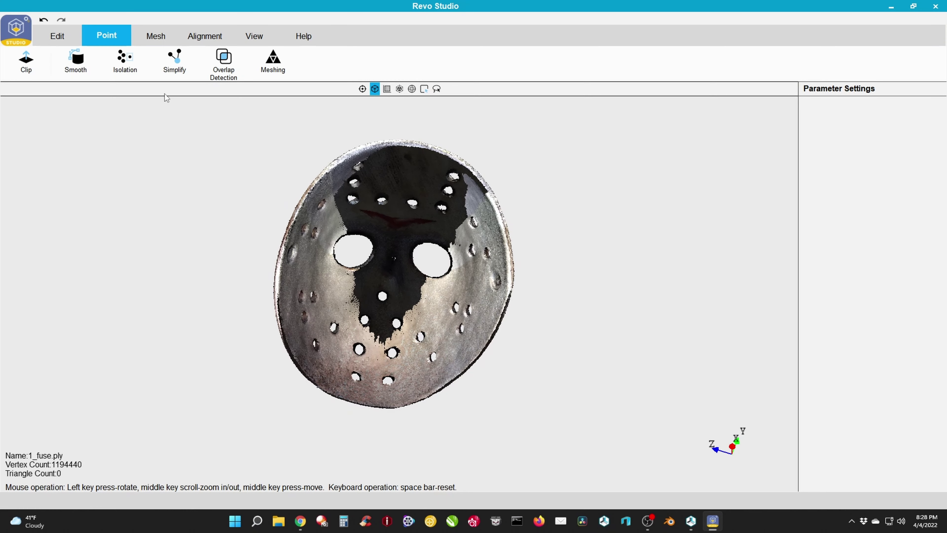
pyautogui.moveTo(211, 201); pyautogui.dragTo(159, 158)
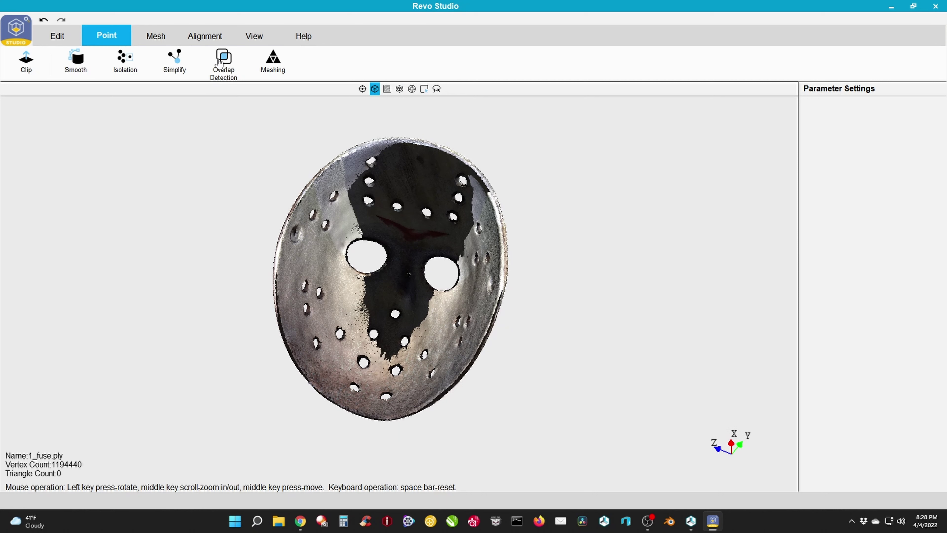
pyautogui.click(220, 62)
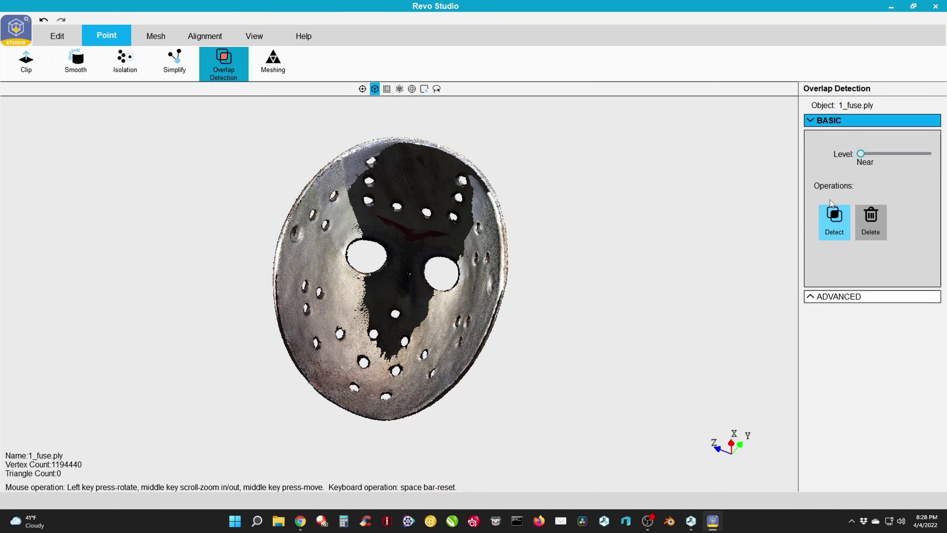
pyautogui.moveTo(862, 156); pyautogui.dragTo(929, 155)
pyautogui.click(834, 222)
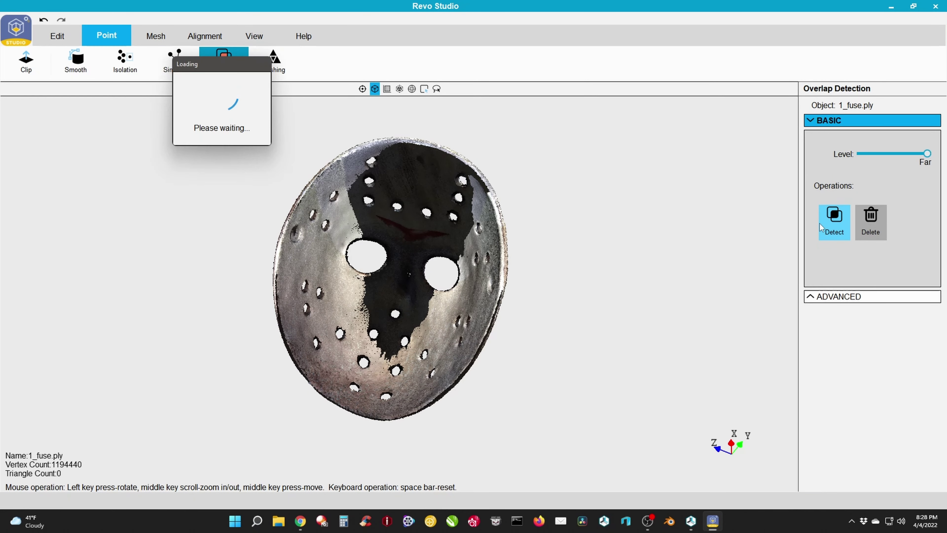
pyautogui.moveTo(630, 220); pyautogui.dragTo(291, 373)
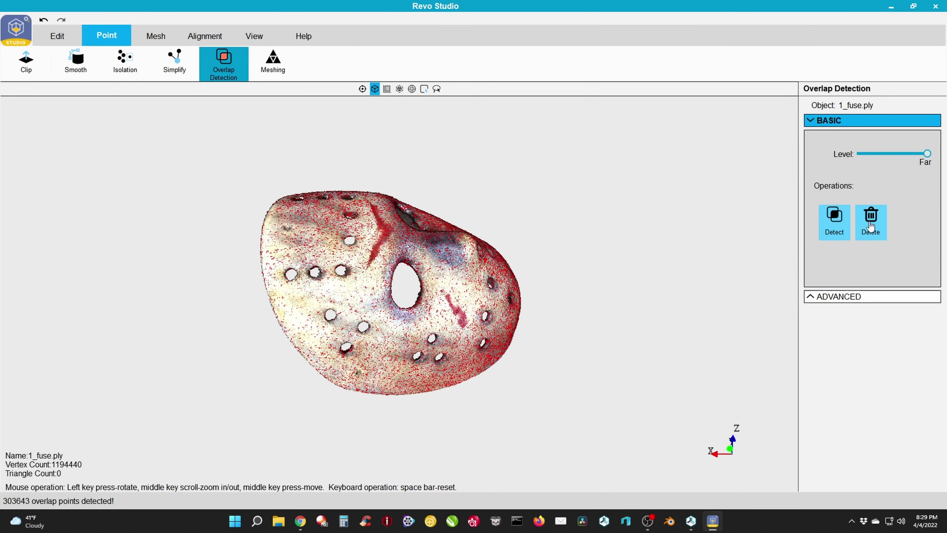
pyautogui.click(871, 222)
# Step: Run Overlap Detection again with the level set to Near and delete the detected points
pyautogui.click(220, 66)
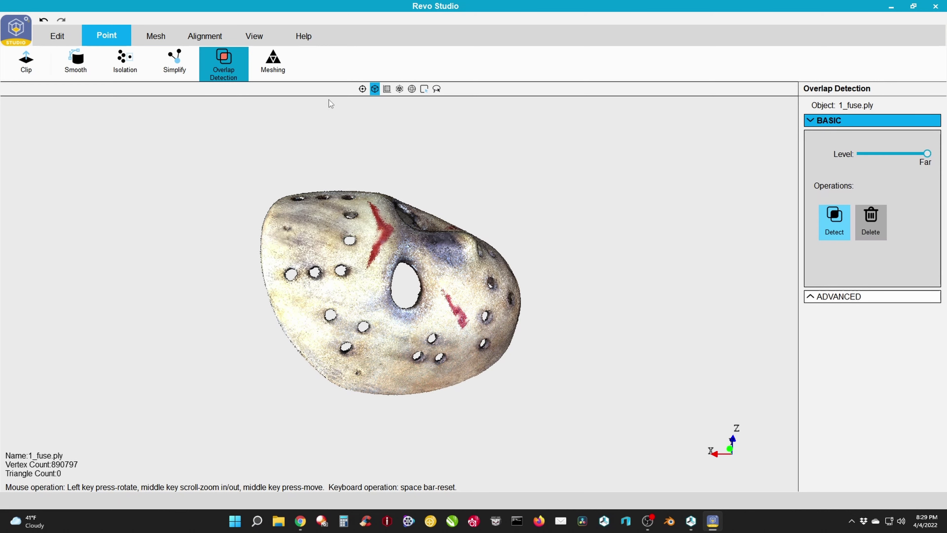
pyautogui.moveTo(928, 154); pyautogui.dragTo(860, 153)
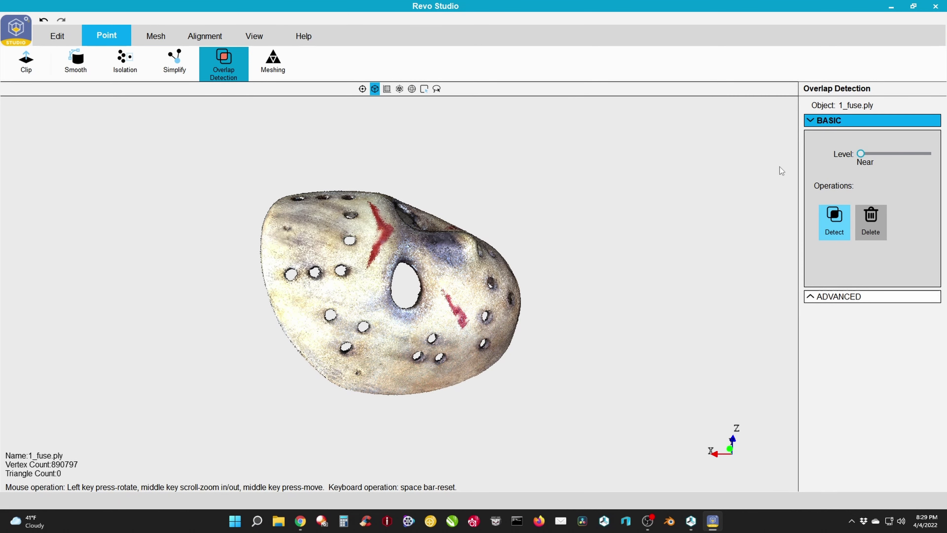
pyautogui.click(834, 220)
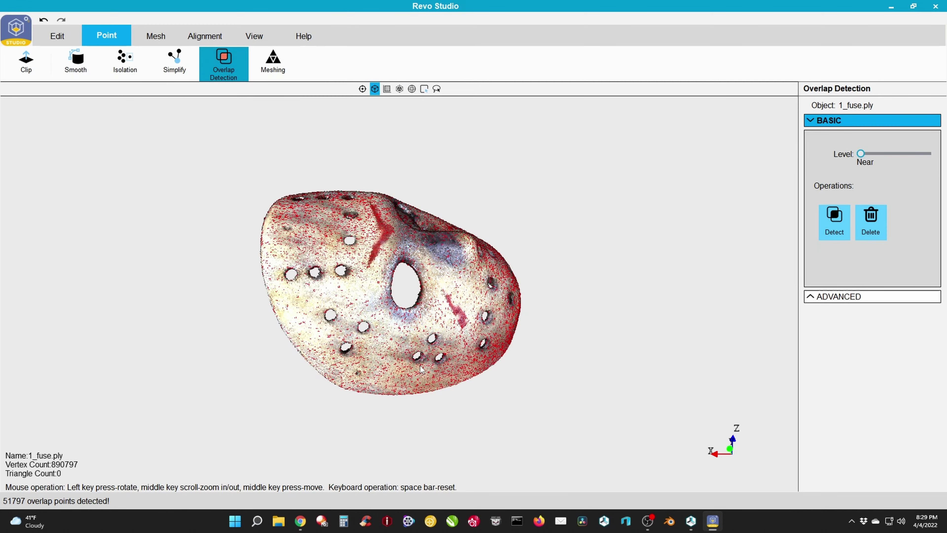
pyautogui.moveTo(381, 367); pyautogui.dragTo(685, 227)
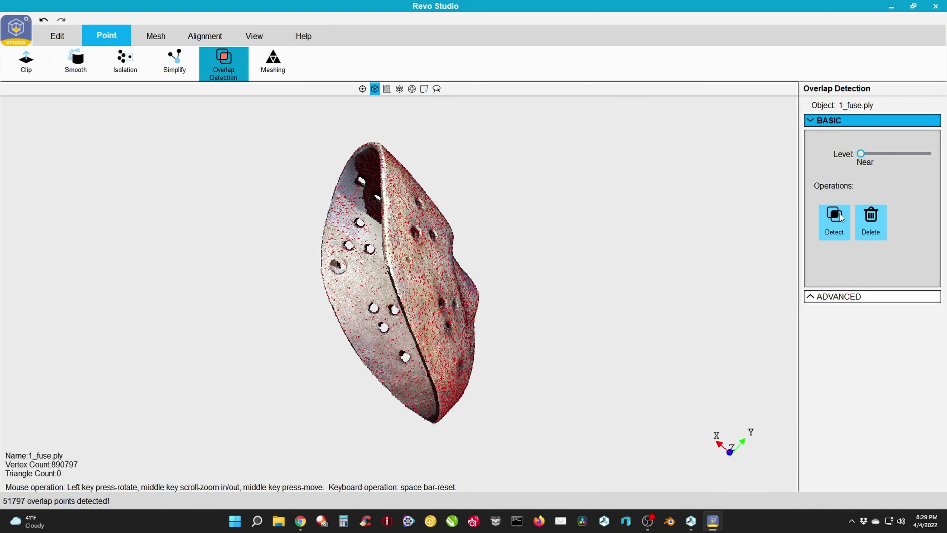
pyautogui.click(870, 224)
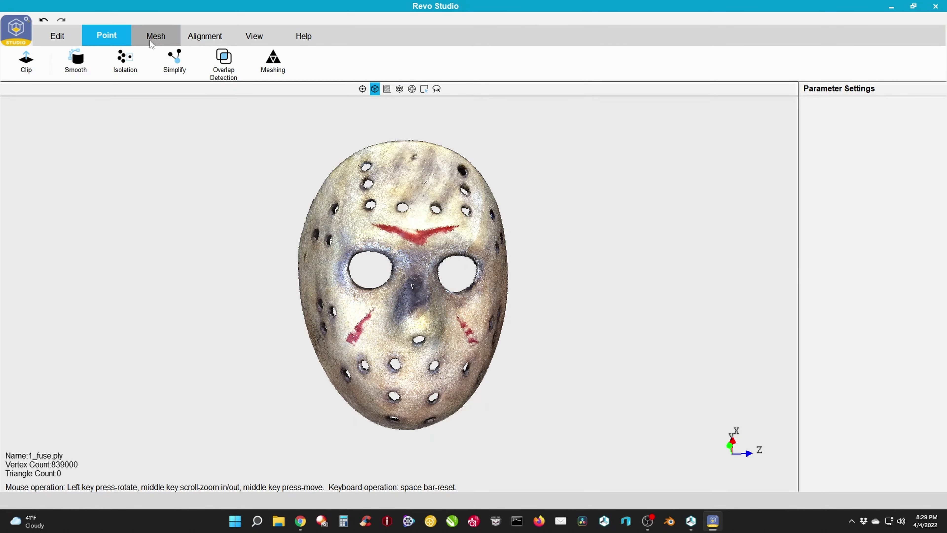
# Step: Add 2_fuse.ply from the Downloads folder as the float model to align with the cleaned mask scan
pyautogui.click(198, 37)
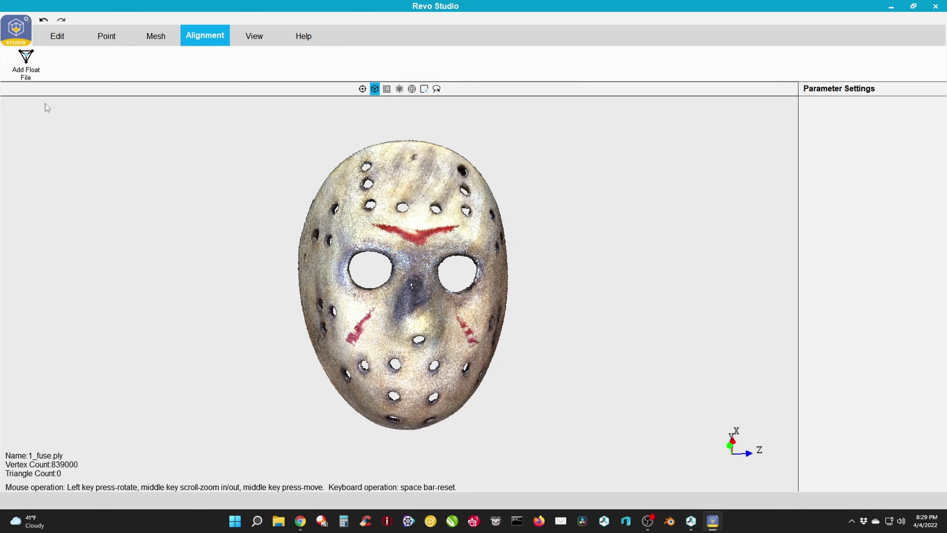
pyautogui.click(26, 58)
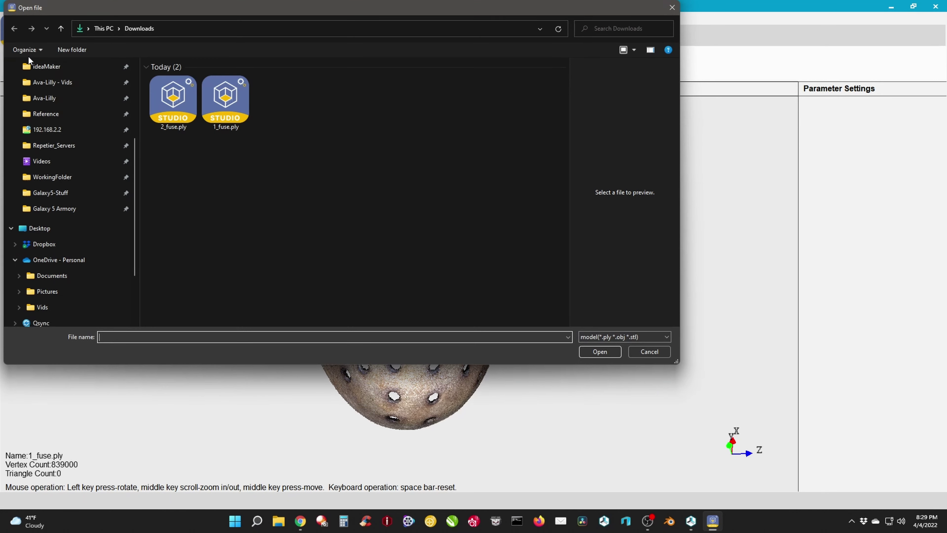
pyautogui.doubleClick(172, 109)
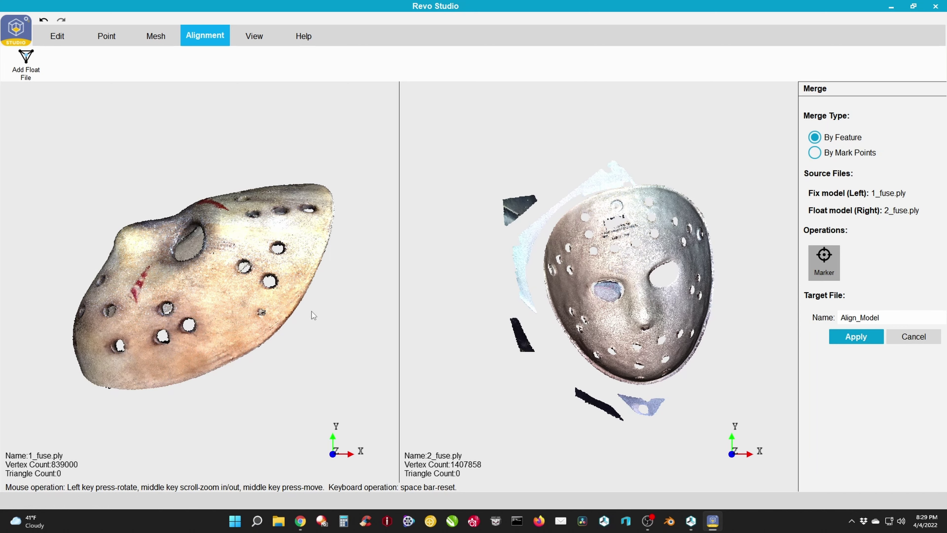
# Step: Orient both mask scans upright with their inner sides facing forward and set the merge type to By Mark Points
pyautogui.moveTo(311, 313); pyautogui.dragTo(141, 236)
pyautogui.scroll(2, 148, 268)
pyautogui.scroll(1, 148, 267)
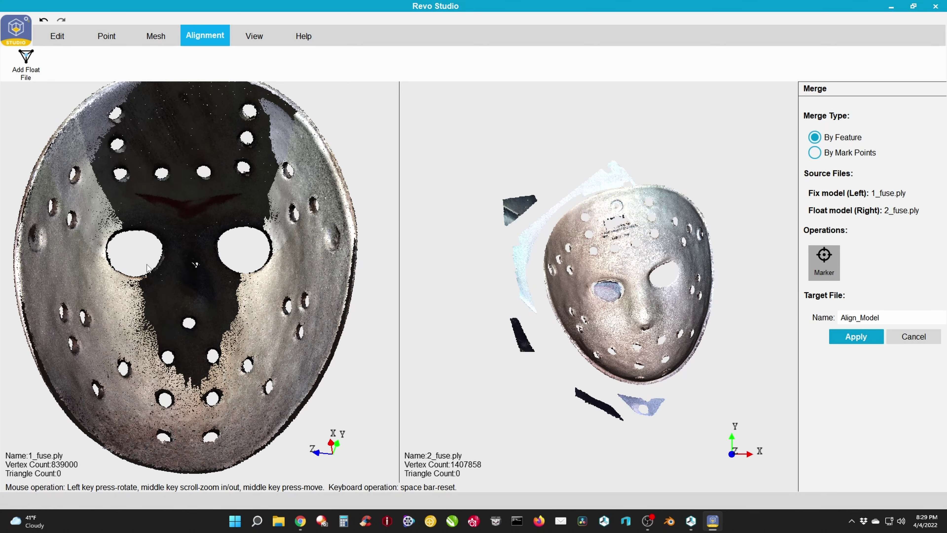
pyautogui.moveTo(149, 264); pyautogui.dragTo(158, 277, button='middle')
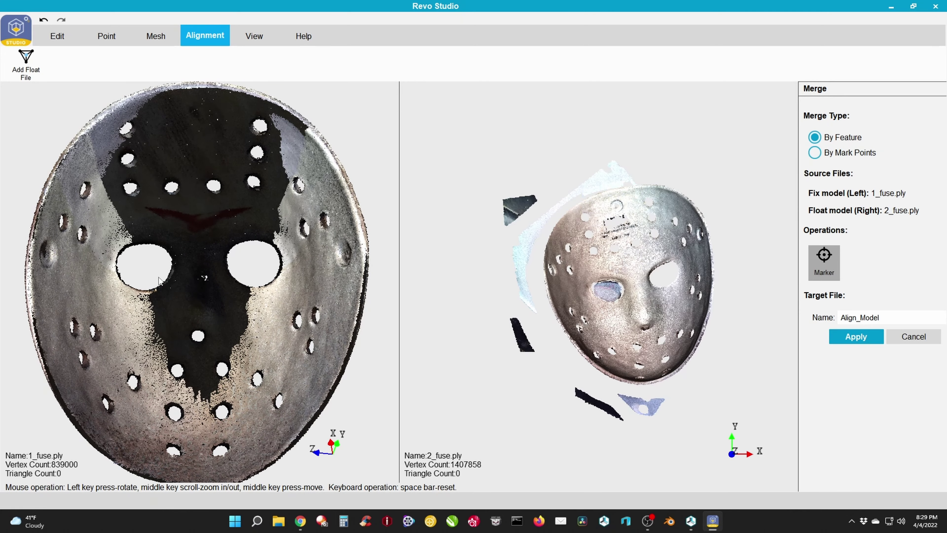
pyautogui.scroll(5, 640, 318)
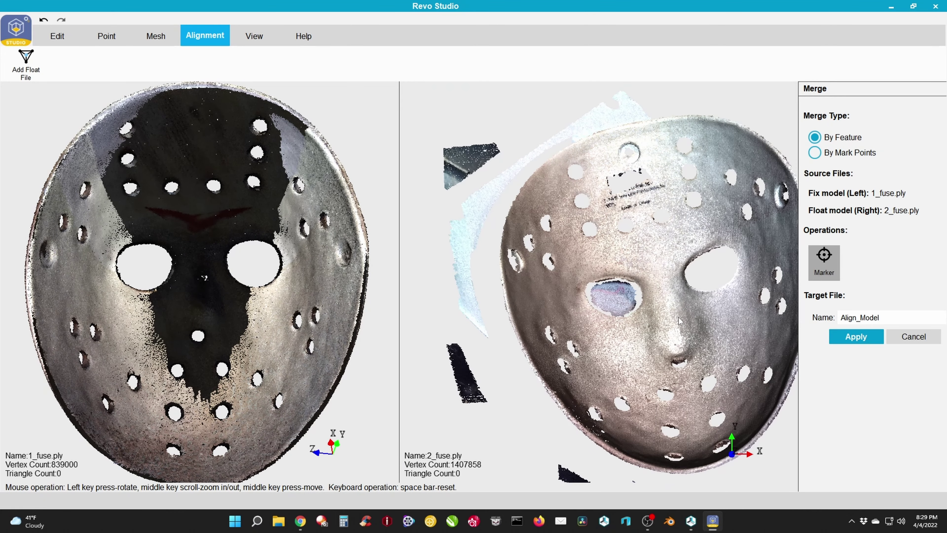
pyautogui.moveTo(618, 307); pyautogui.dragTo(459, 243)
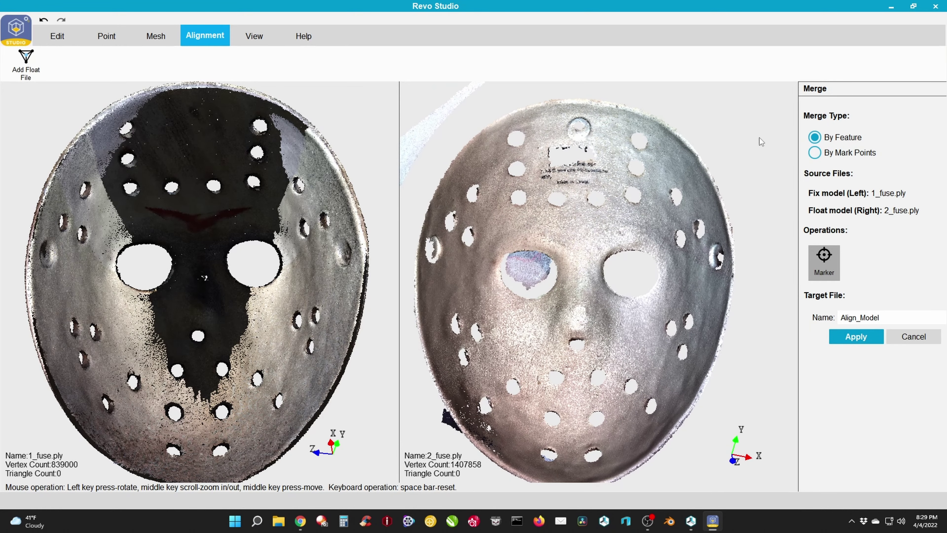
pyautogui.click(815, 153)
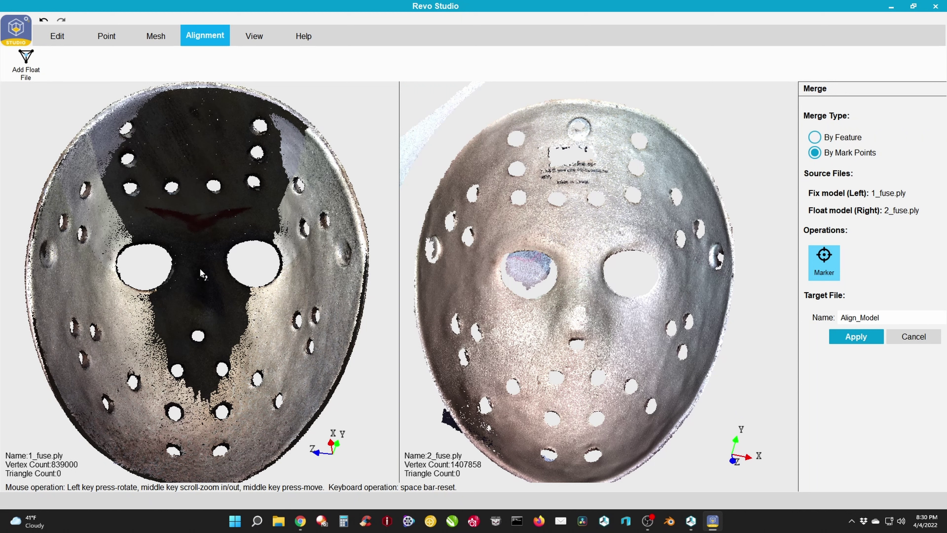
# Step: Place matching marker pairs 1 to 4 on both scans at the two topmost forehead holes and the outer forehead holes
pyautogui.click(133, 128)
pyautogui.click(525, 138)
pyautogui.click(252, 126)
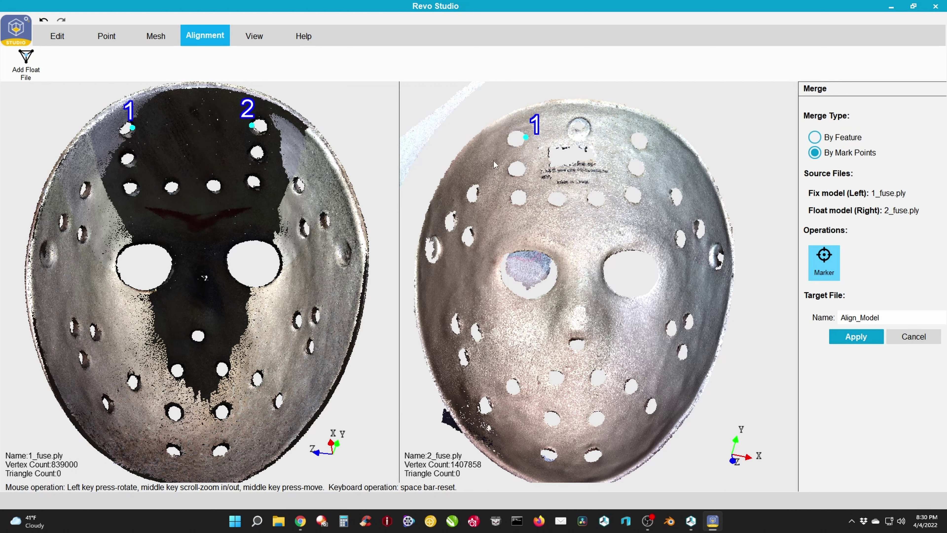
pyautogui.click(630, 141)
pyautogui.click(92, 192)
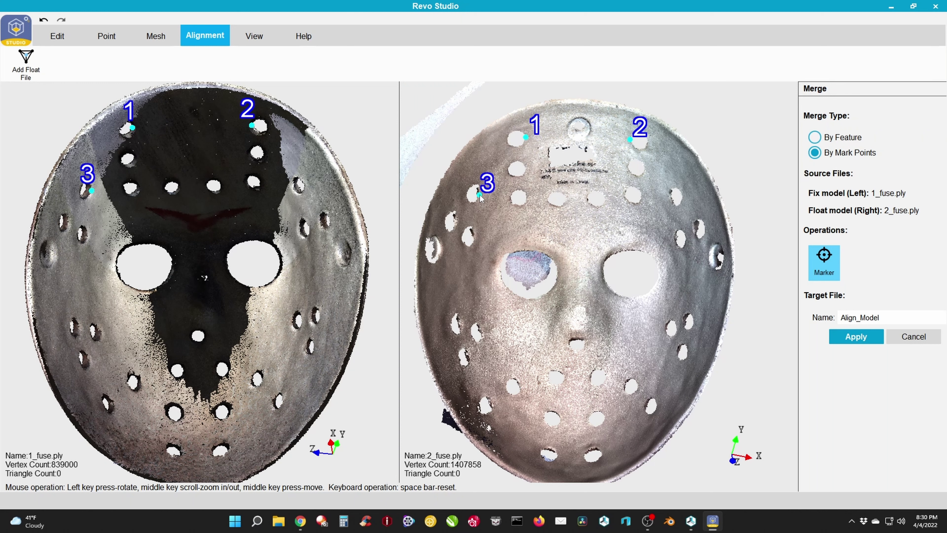
pyautogui.click(306, 186)
# Step: Place matching marker pairs 5 to 7 on both scans at the two side dimples and one eye opening's outer edge
pyautogui.click(57, 254)
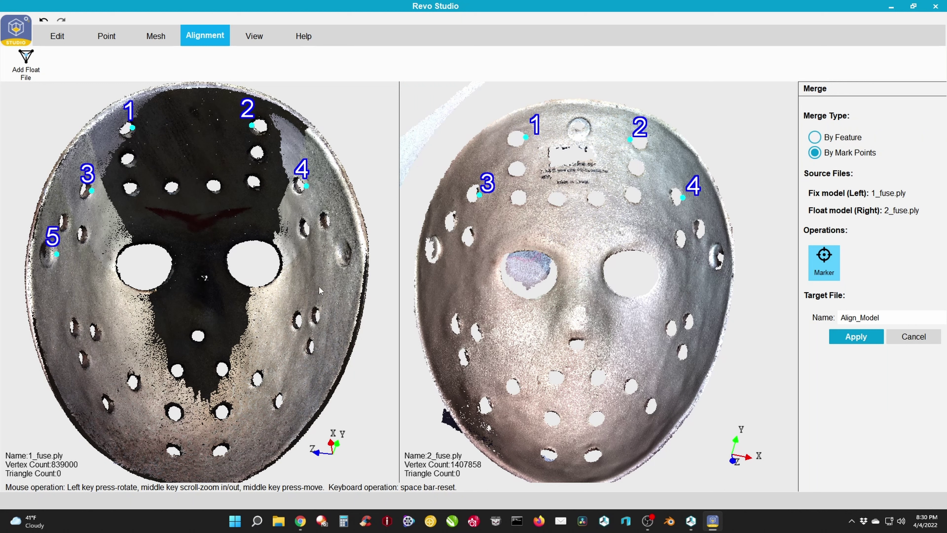
pyautogui.click(443, 248)
pyautogui.click(282, 263)
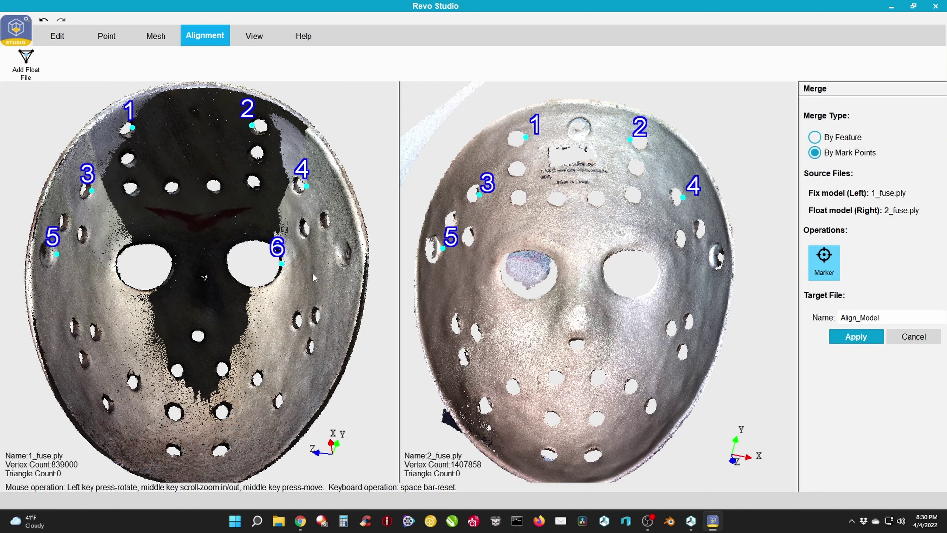
pyautogui.click(659, 276)
pyautogui.click(724, 255)
pyautogui.click(350, 253)
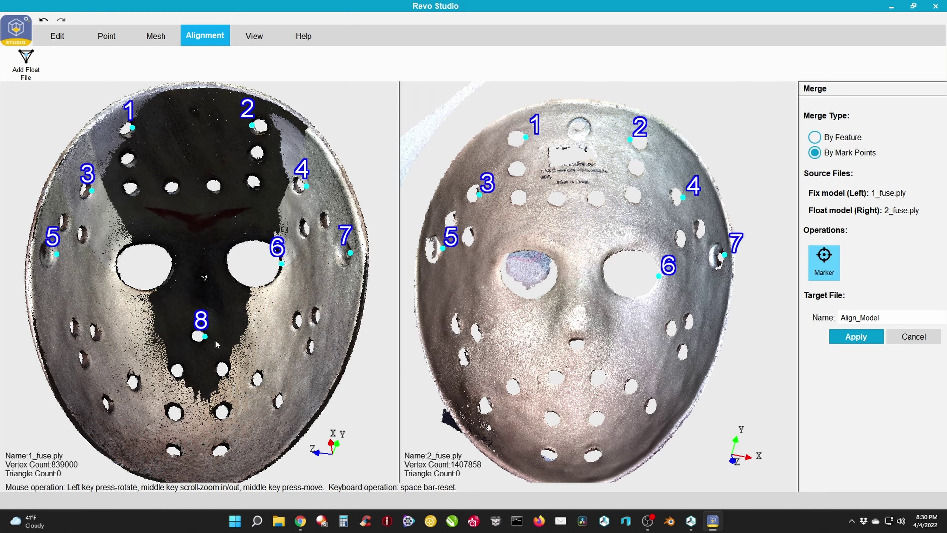
# Step: Place matching marker pairs 8 to 11 on both scans at the hole below the nose, a chin hole and a hole on each cheek
pyautogui.click(585, 348)
pyautogui.click(180, 418)
pyautogui.click(558, 425)
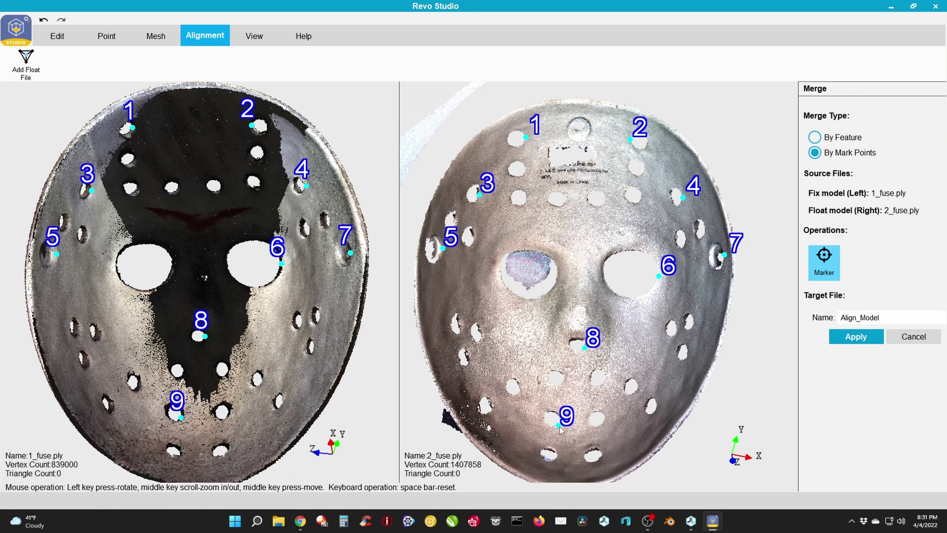
pyautogui.click(78, 359)
pyautogui.click(459, 359)
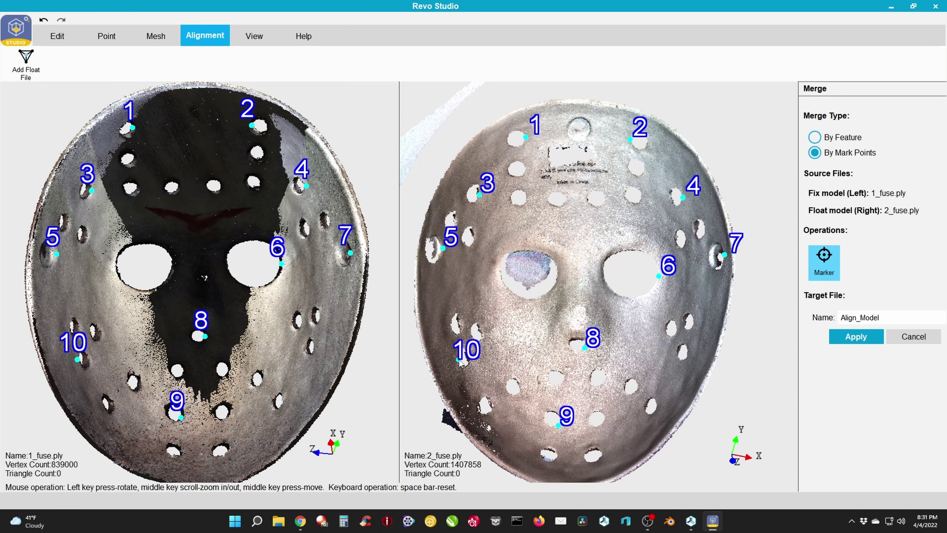
pyautogui.click(317, 315)
pyautogui.click(690, 327)
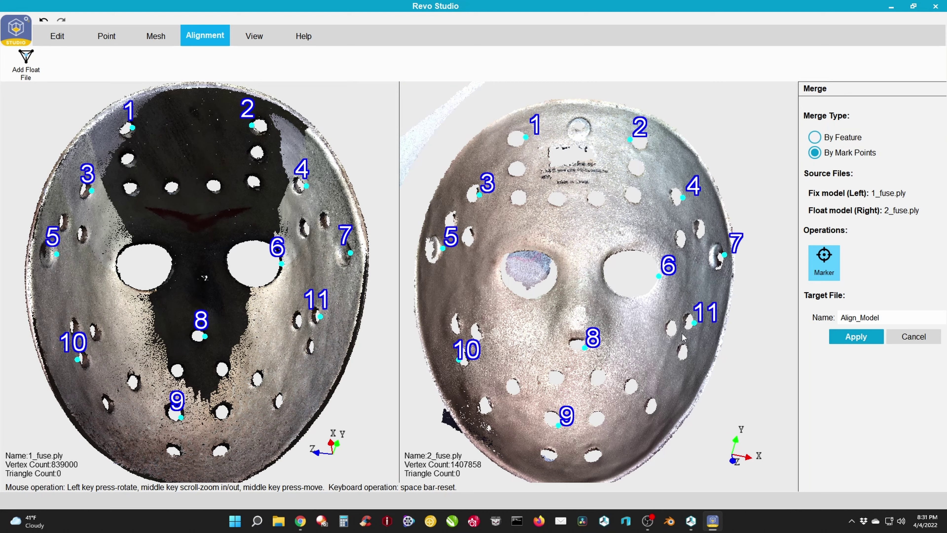
# Step: Merge the two marked scans into Align_Model and check the aligned mask from inside and outside
pyautogui.click(856, 336)
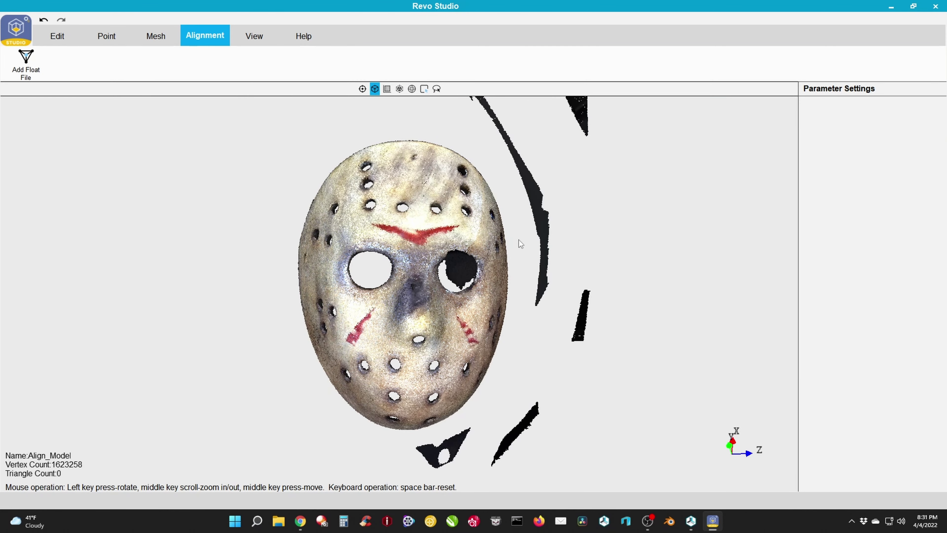
pyautogui.moveTo(619, 220); pyautogui.dragTo(324, 233)
pyautogui.scroll(5, 423, 314)
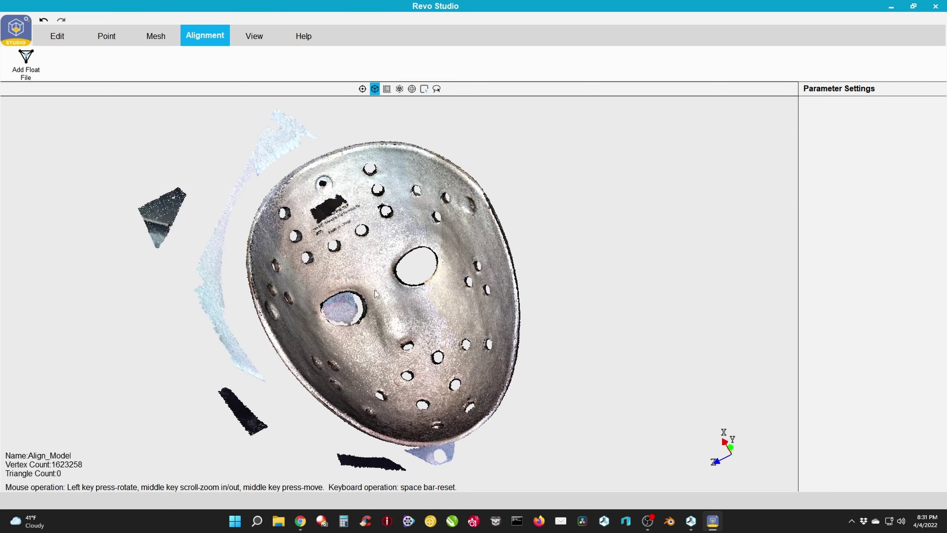
pyautogui.moveTo(336, 341); pyautogui.dragTo(480, 255)
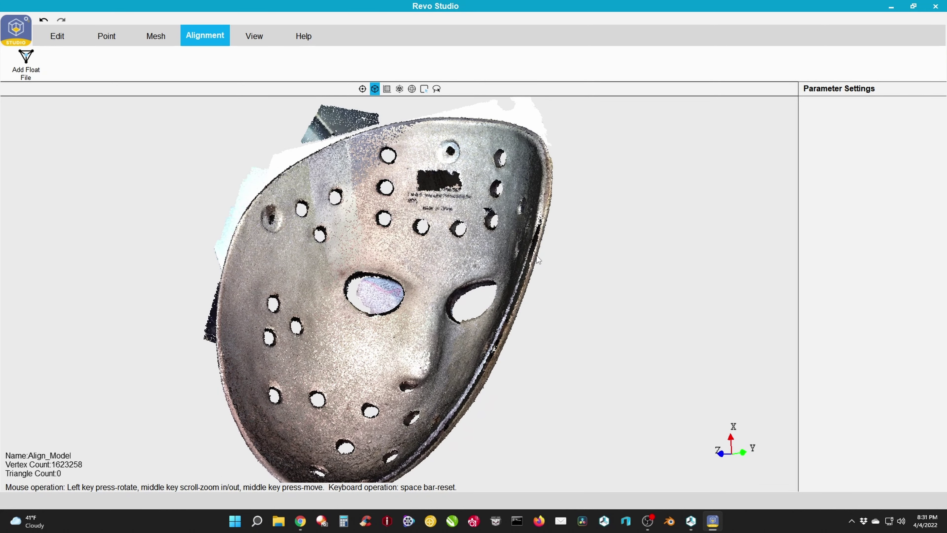
pyautogui.moveTo(400, 427); pyautogui.dragTo(690, 219)
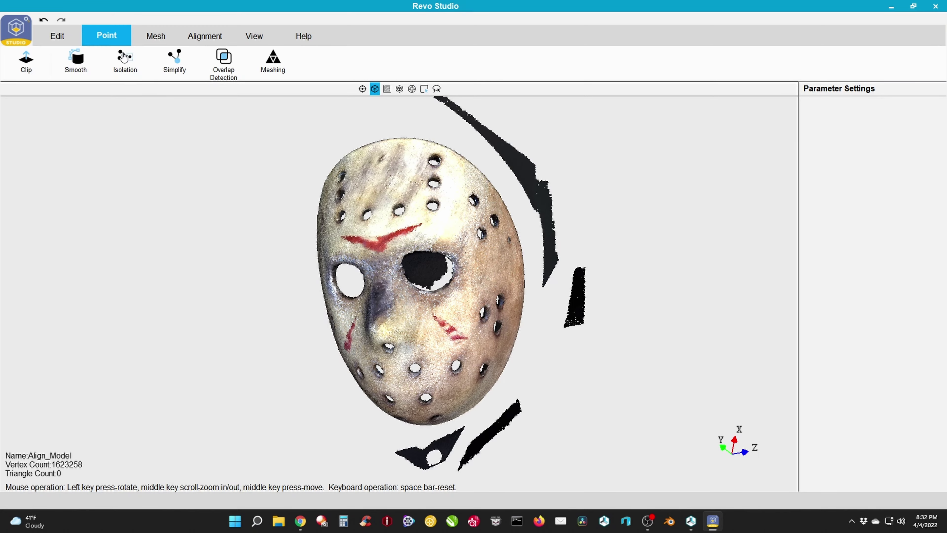
# Step: Run Isolation on Align_Model with a 40% isolation rate to remove the stray fragments around and inside the mask
pyautogui.click(120, 54)
pyautogui.moveTo(684, 313); pyautogui.dragTo(252, 264)
pyautogui.click(932, 305)
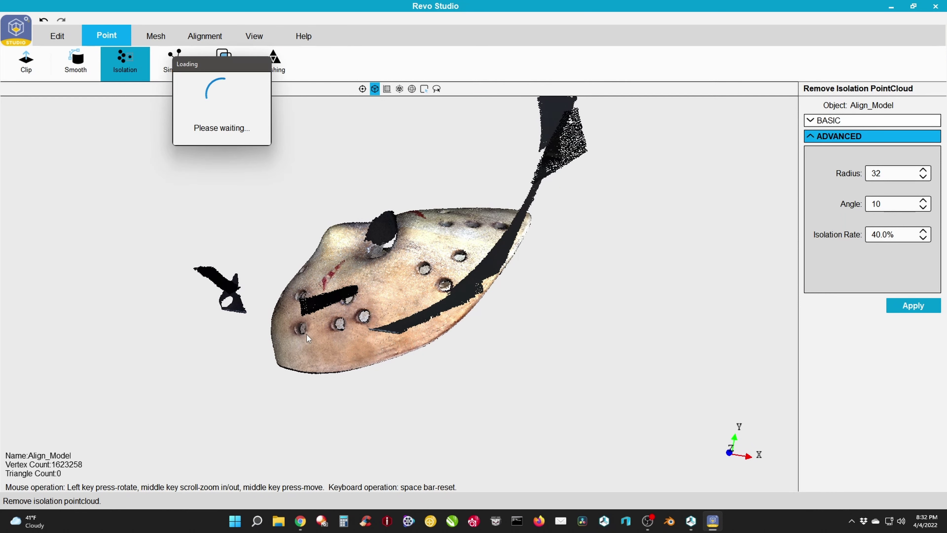
pyautogui.press('space')
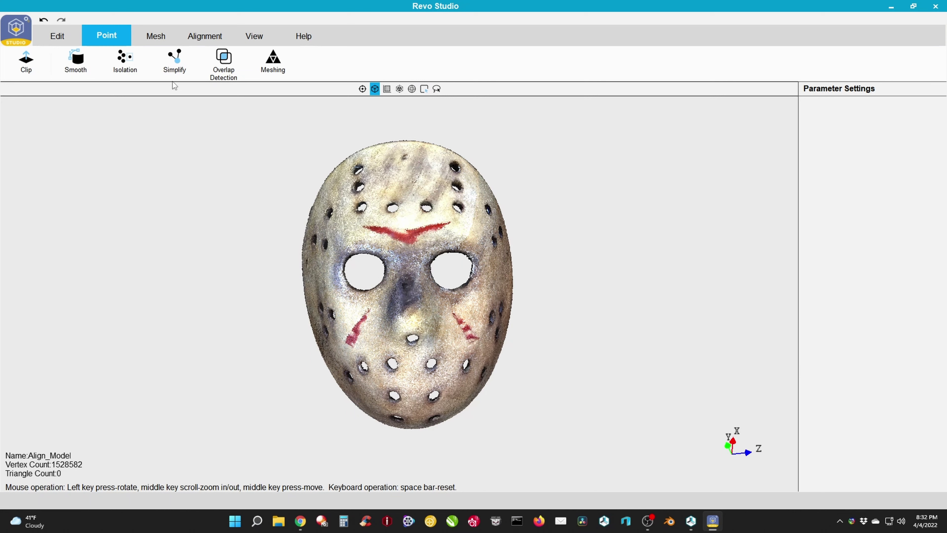
# Step: Simplify Align_Model's point cloud with the Grid type and a target interval of 0.4
pyautogui.click(178, 65)
pyautogui.doubleClick(886, 173)
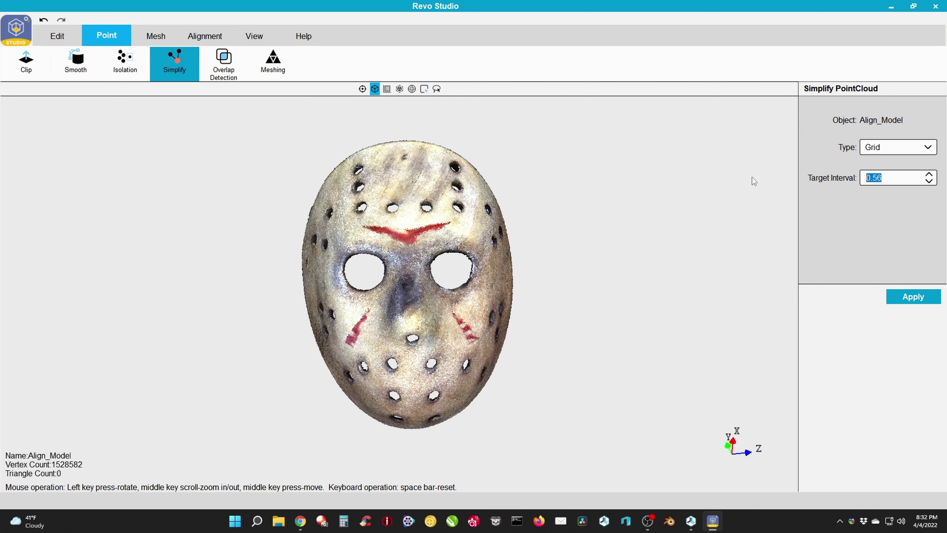
pyautogui.write('0.4')
pyautogui.press('Return')
pyautogui.click(914, 302)
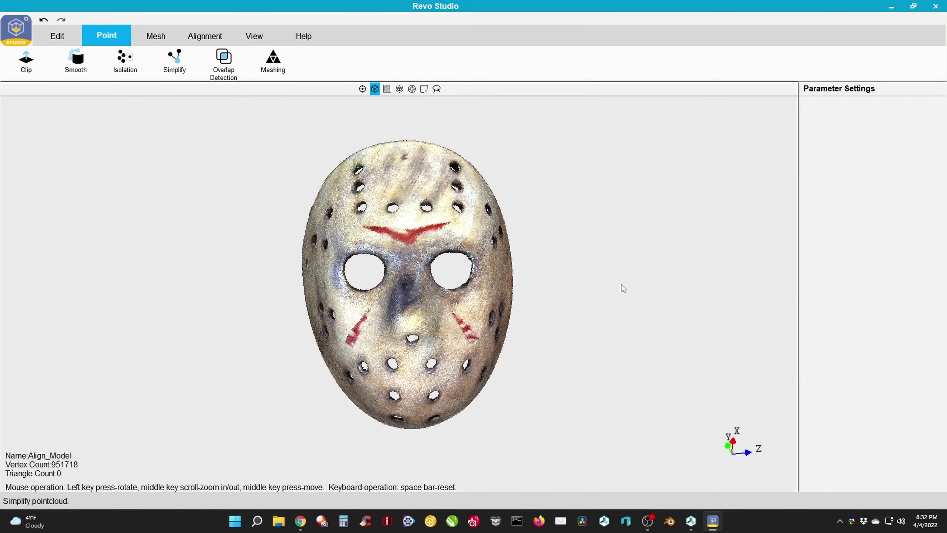
# Step: Detect Align_Model's overlapping points with the overlap level at Near and delete them
pyautogui.click(231, 64)
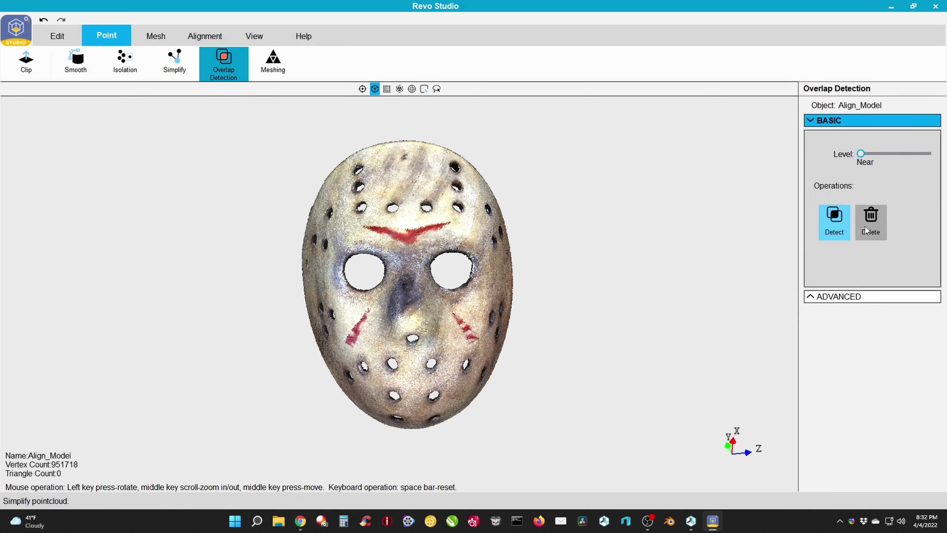
pyautogui.click(844, 226)
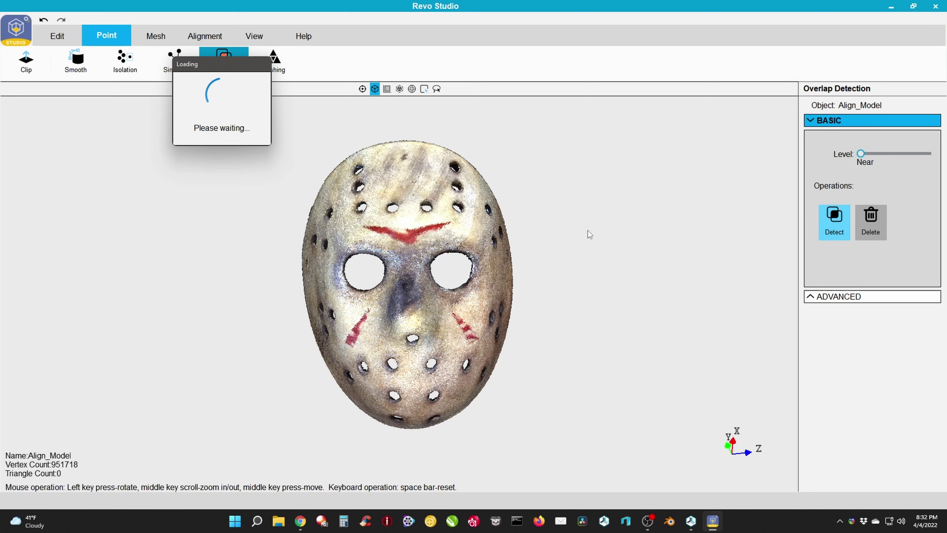
pyautogui.moveTo(577, 214); pyautogui.dragTo(399, 378)
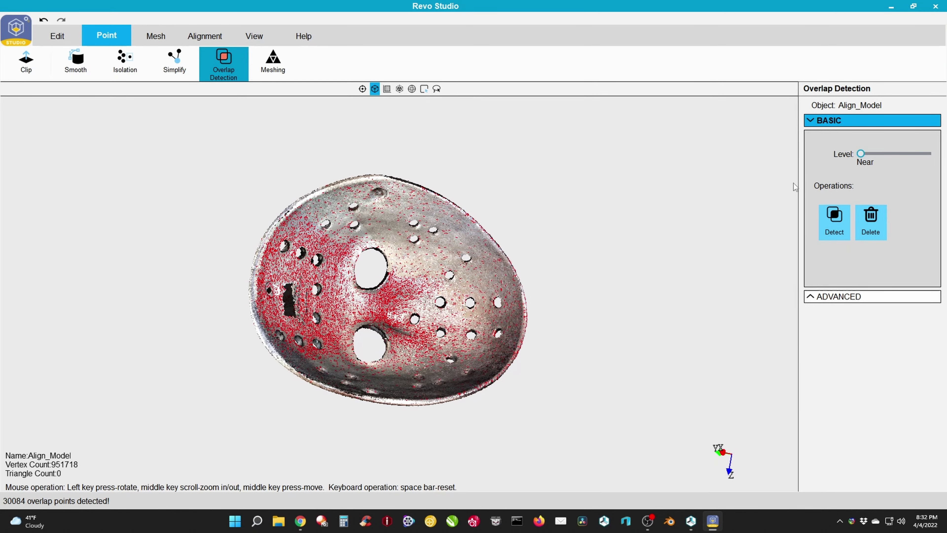
pyautogui.click(872, 222)
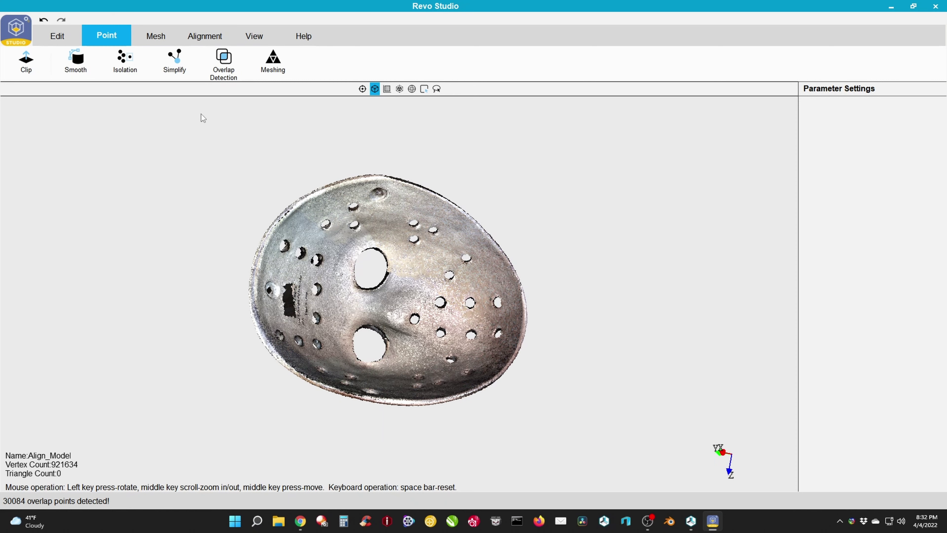
# Step: Repeat Overlap Detection on Align_Model with the level set to Far and delete the detected points
pyautogui.click(211, 68)
pyautogui.moveTo(860, 154); pyautogui.dragTo(927, 153)
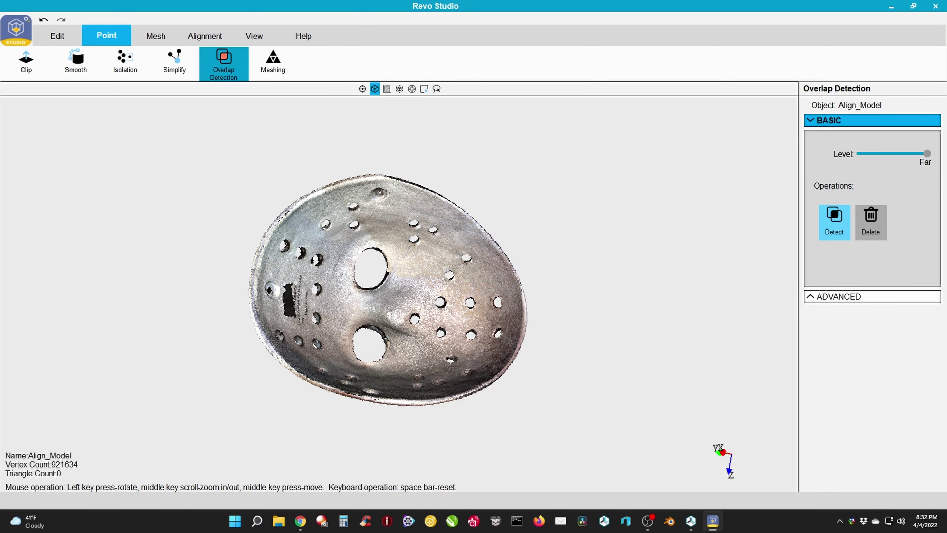
pyautogui.click(836, 223)
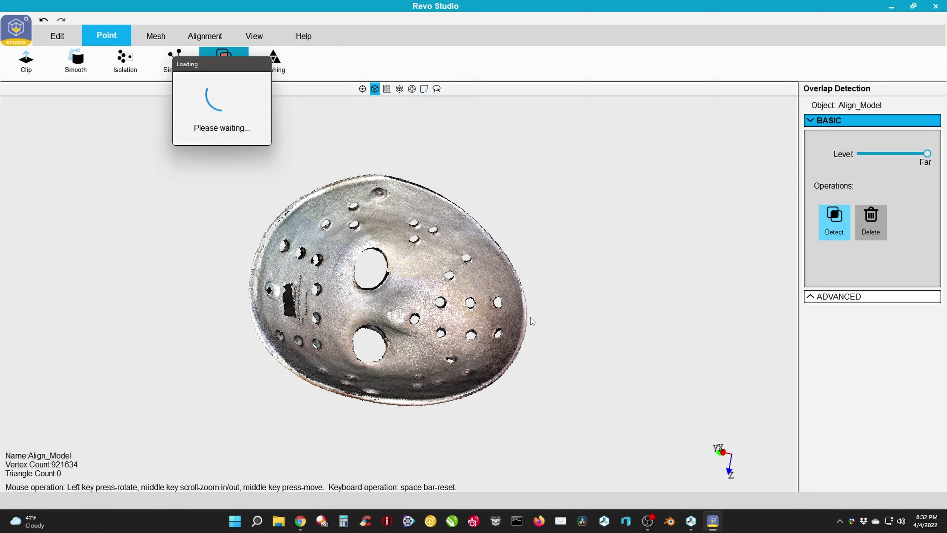
pyautogui.moveTo(550, 322); pyautogui.dragTo(581, 317)
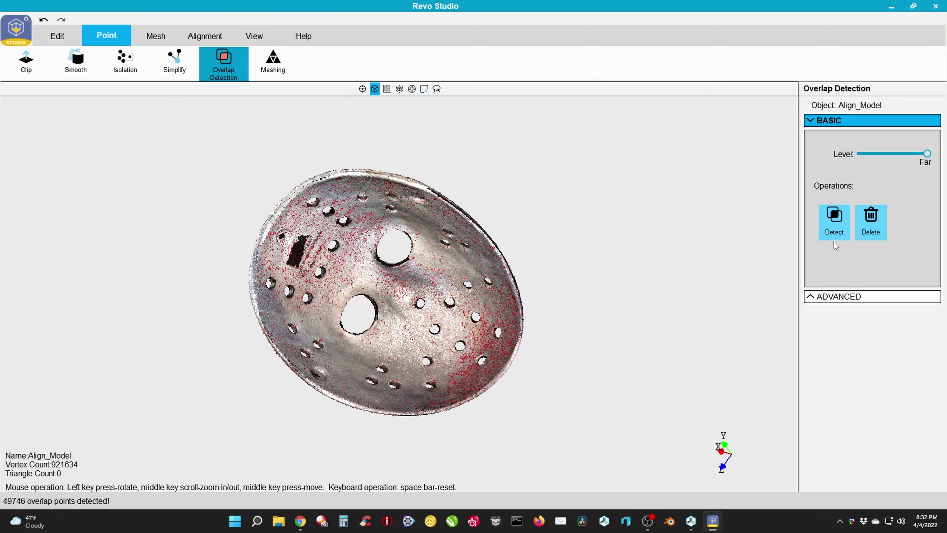
pyautogui.click(865, 229)
pyautogui.moveTo(661, 284); pyautogui.dragTo(321, 371)
pyautogui.moveTo(421, 239); pyautogui.dragTo(312, 308)
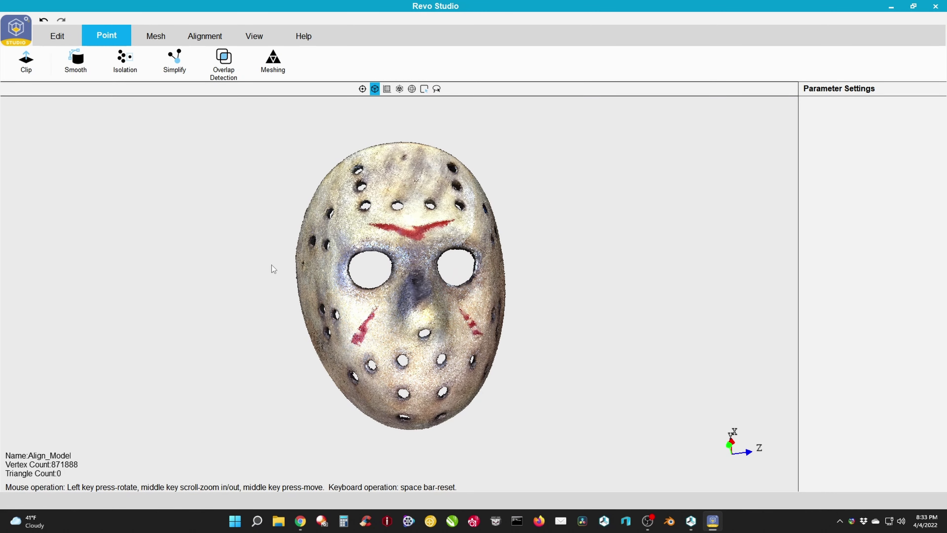
# Step: Smooth Align_Model's point cloud with the Geometry type and the level set to High
pyautogui.click(76, 64)
pyautogui.moveTo(841, 172); pyautogui.dragTo(939, 186)
pyautogui.click(911, 314)
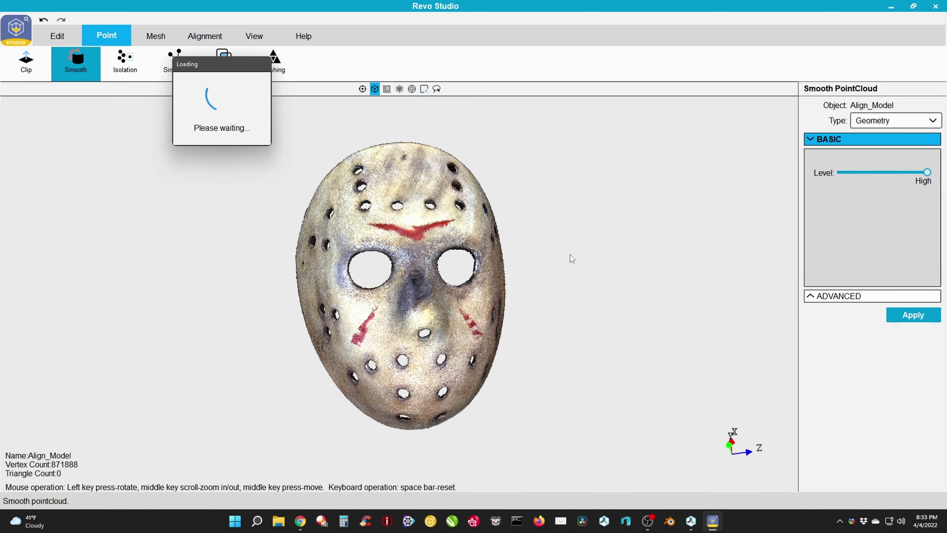
pyautogui.moveTo(545, 291); pyautogui.dragTo(517, 292)
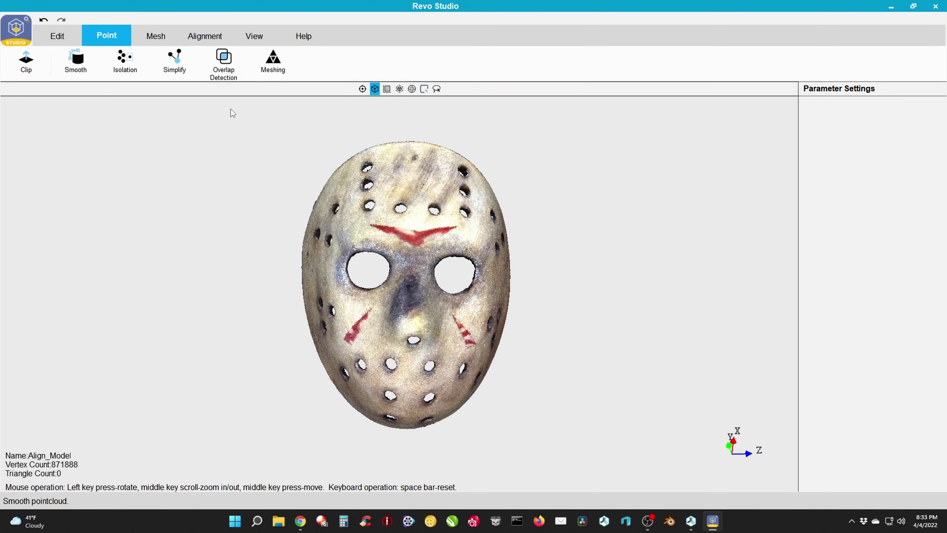
# Step: Convert Align_Model's point cloud into a mesh with the Meshing level at Fine, adjusting the advanced quality setting
pyautogui.click(272, 61)
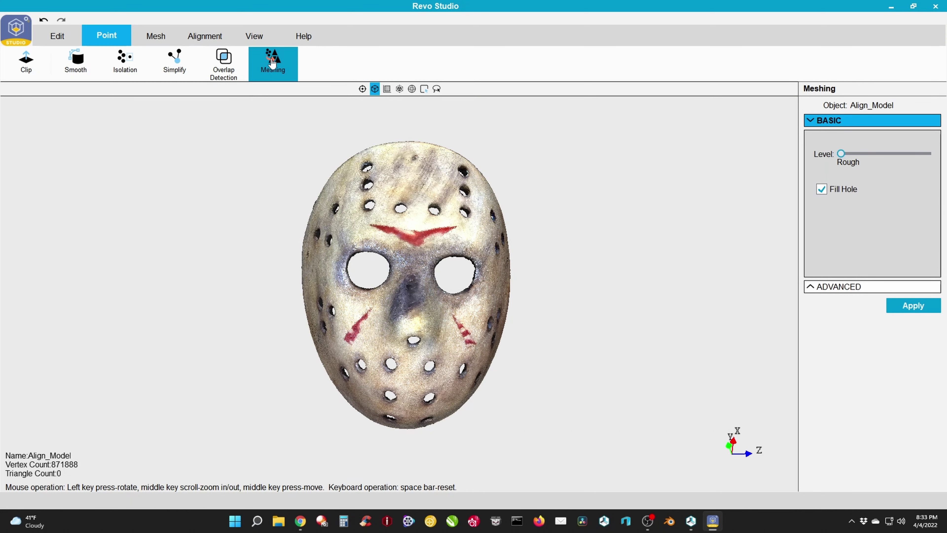
pyautogui.moveTo(370, 323); pyautogui.dragTo(467, 329)
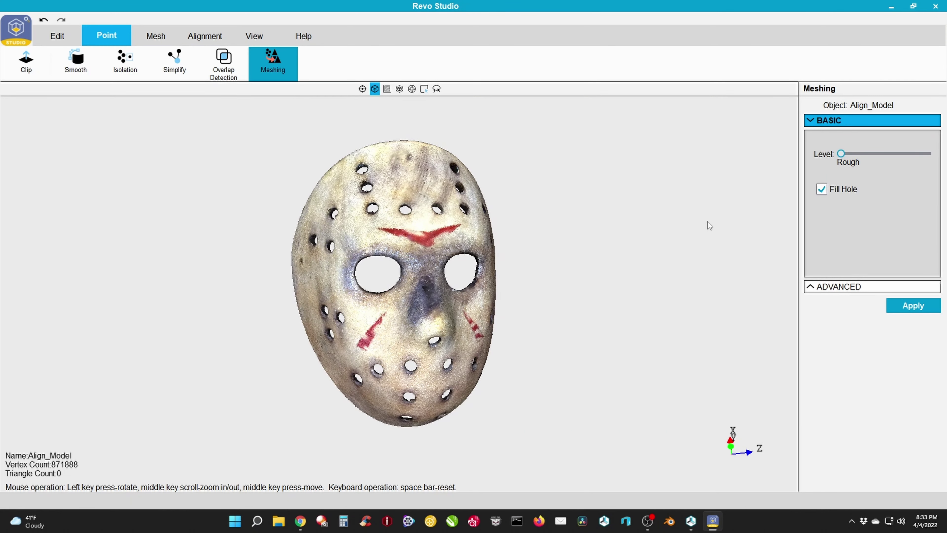
pyautogui.moveTo(841, 153); pyautogui.dragTo(928, 153)
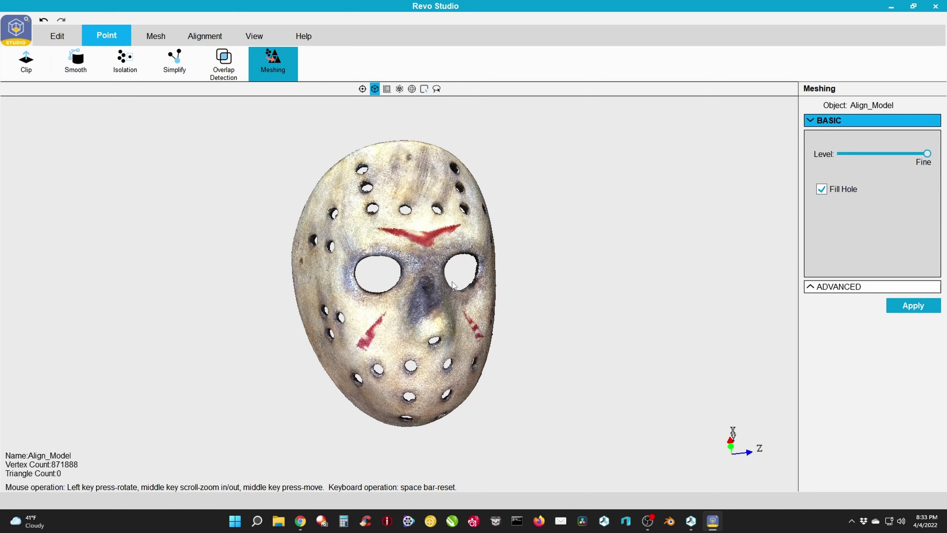
pyautogui.click(813, 289)
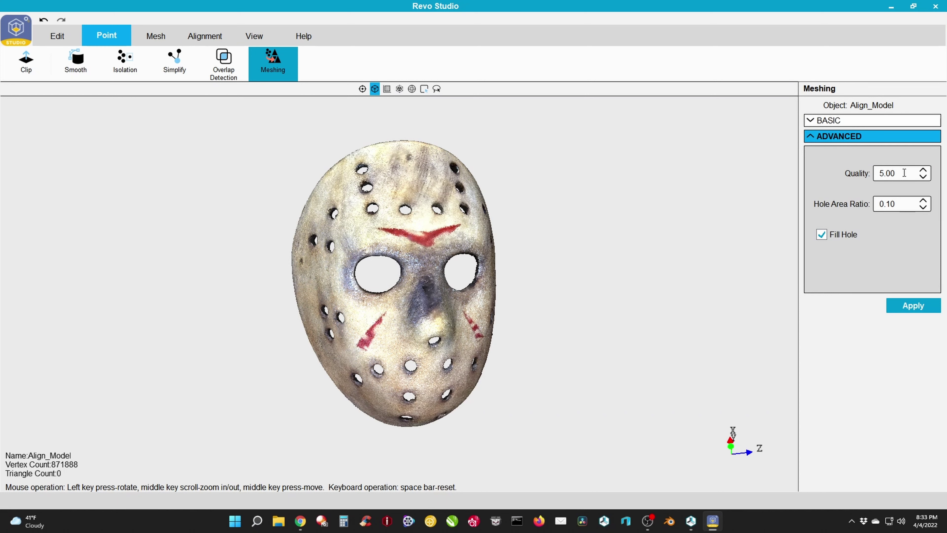
pyautogui.click(924, 170)
pyautogui.press('Tab')
pyautogui.write('.')
pyautogui.press('Return')
pyautogui.moveTo(529, 258); pyautogui.dragTo(495, 274)
pyautogui.click(913, 306)
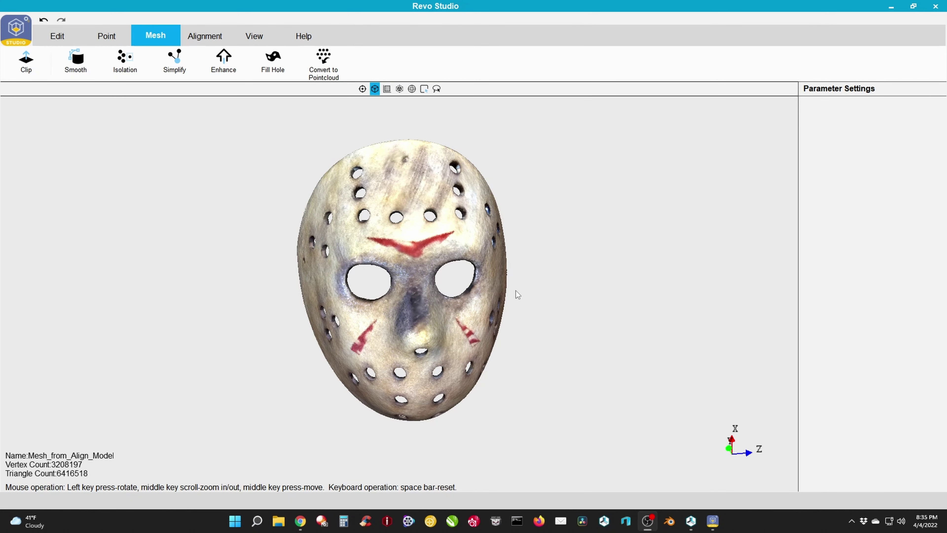
# Step: Smooth the newly created mask mesh with the smoothing level set to High
pyautogui.moveTo(393, 252); pyautogui.dragTo(402, 182)
pyautogui.scroll(3, 435, 205)
pyautogui.moveTo(289, 150); pyautogui.dragTo(341, 456)
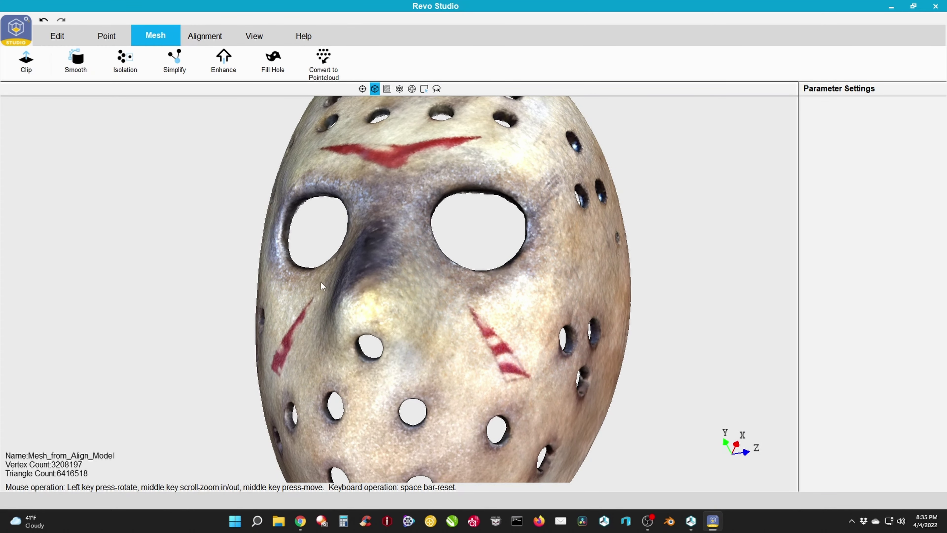
pyautogui.click(76, 62)
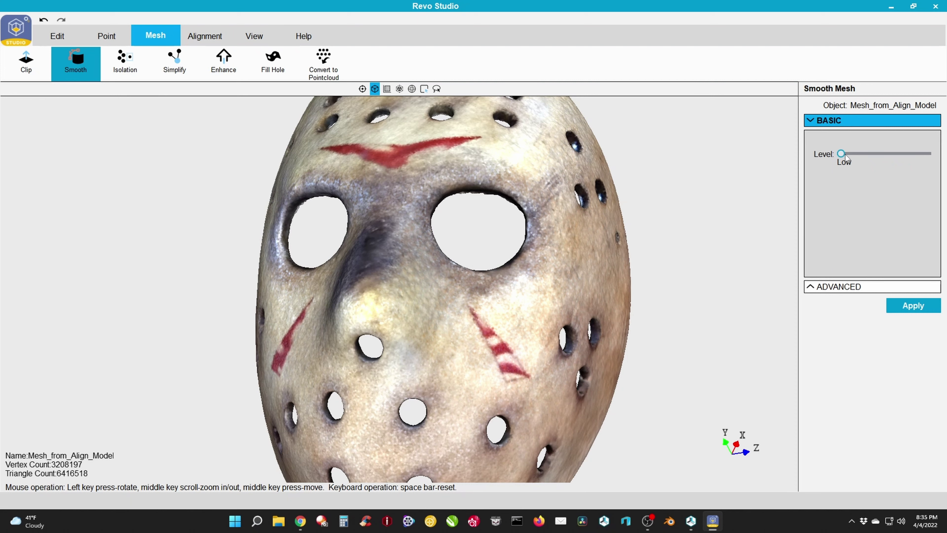
pyautogui.moveTo(841, 154); pyautogui.dragTo(929, 153)
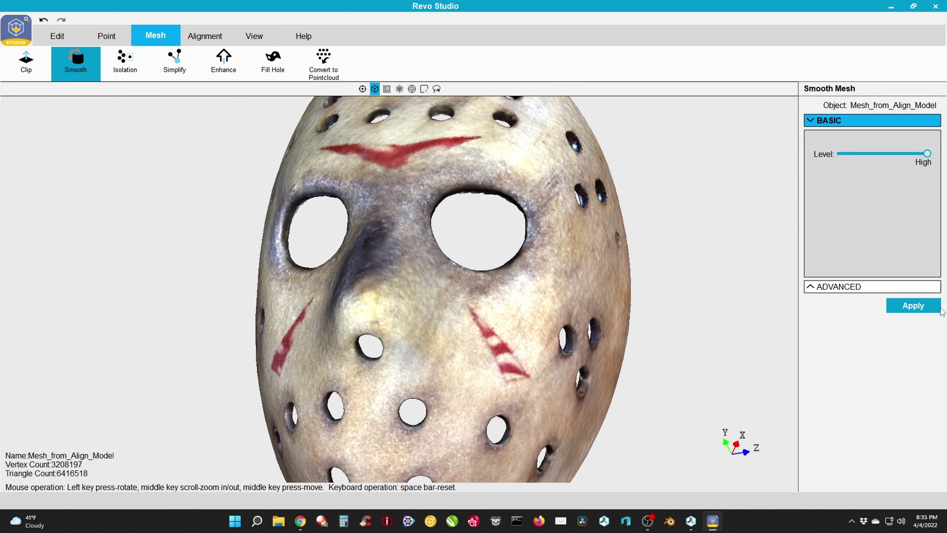
pyautogui.click(921, 306)
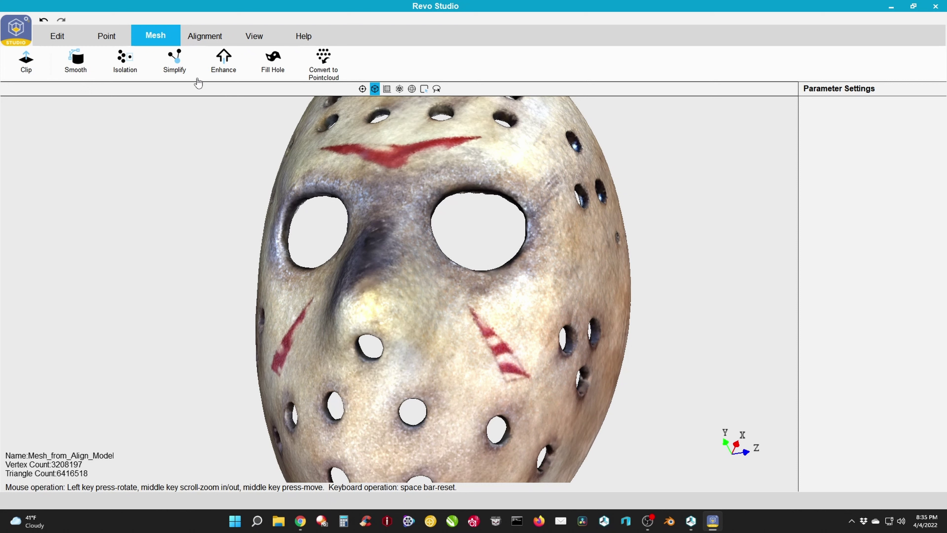
# Step: Simplify the mask mesh to a target vertex percentage of 20%
pyautogui.click(175, 62)
pyautogui.moveTo(901, 190); pyautogui.dragTo(757, 193)
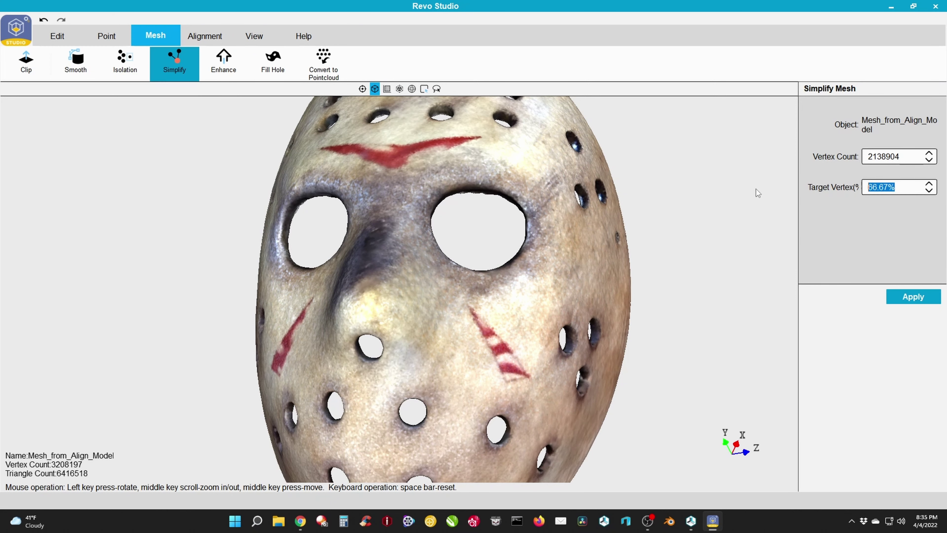
pyautogui.write('30')
pyautogui.press('Return')
pyautogui.write('20')
pyautogui.press('Return')
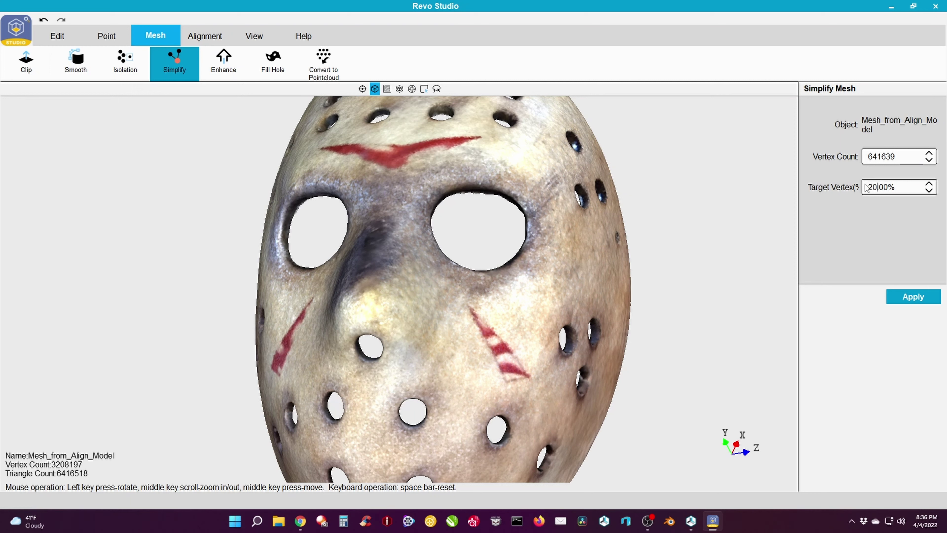
pyautogui.click(913, 297)
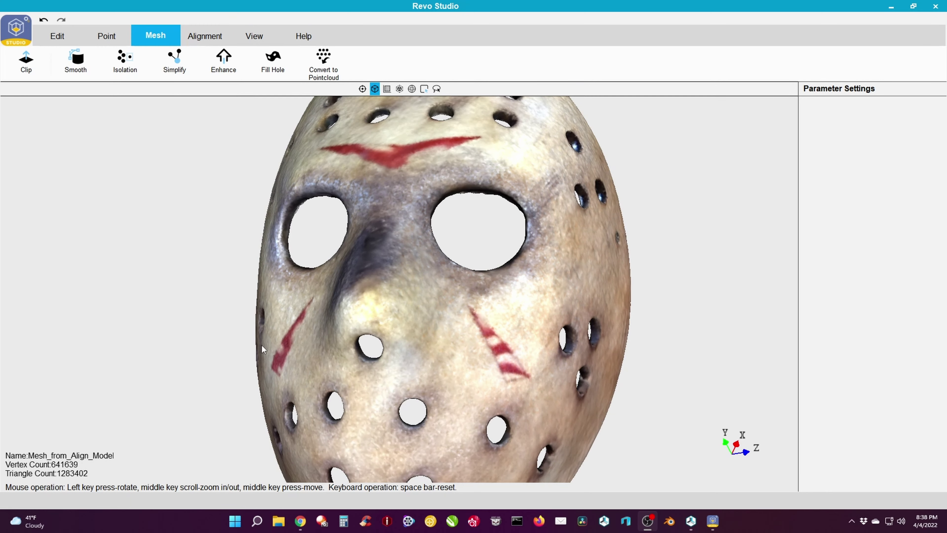
# Step: Smooth the simplified mask mesh once more at the High level
pyautogui.moveTo(197, 361); pyautogui.dragTo(385, 309)
pyautogui.moveTo(236, 305); pyautogui.dragTo(406, 341)
pyautogui.moveTo(205, 367); pyautogui.dragTo(312, 204)
pyautogui.click(77, 62)
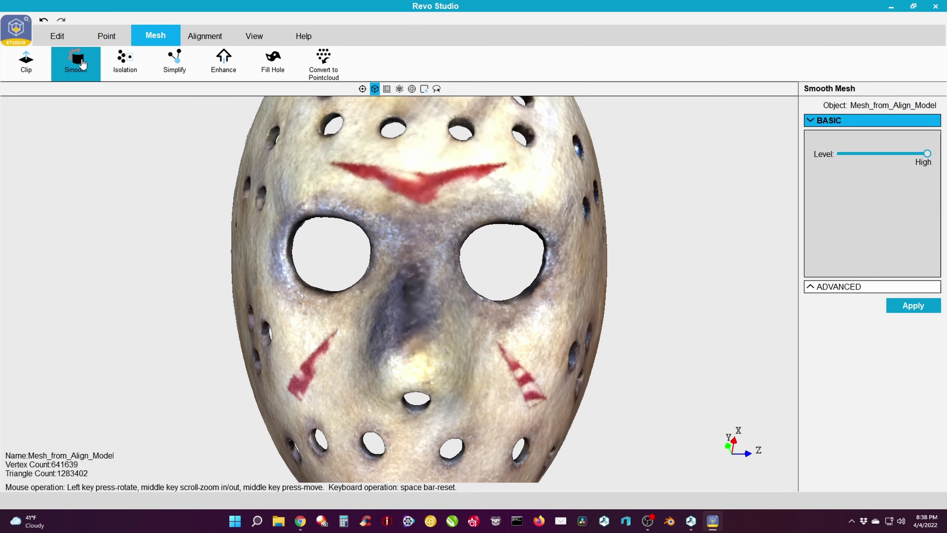
pyautogui.click(908, 306)
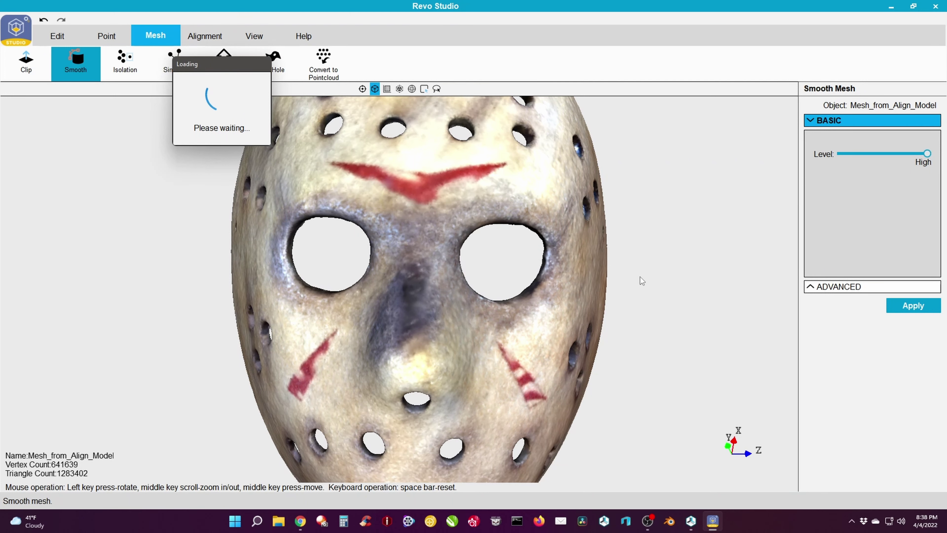
pyautogui.moveTo(623, 265); pyautogui.dragTo(623, 288)
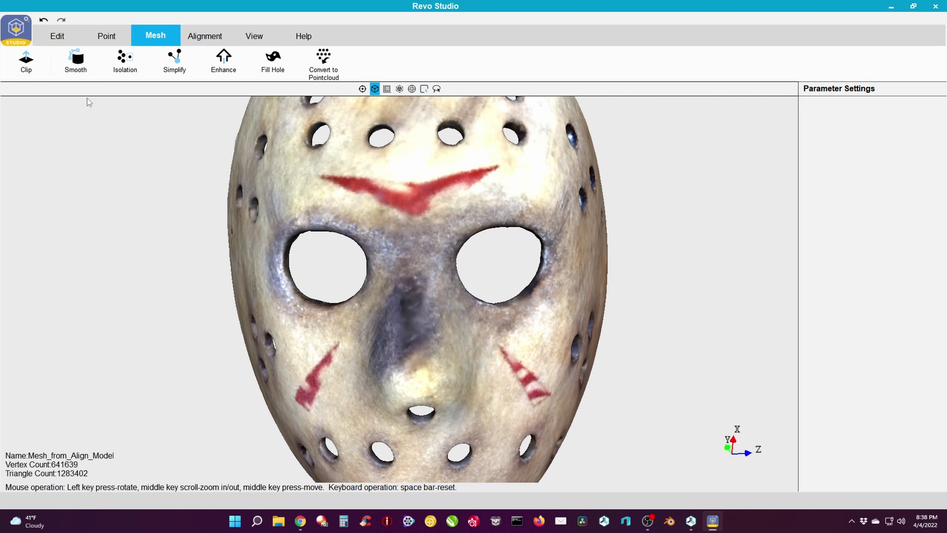
# Step: Export the finished mask mesh to the Downloads folder as an OBJ file named test
pyautogui.click(16, 33)
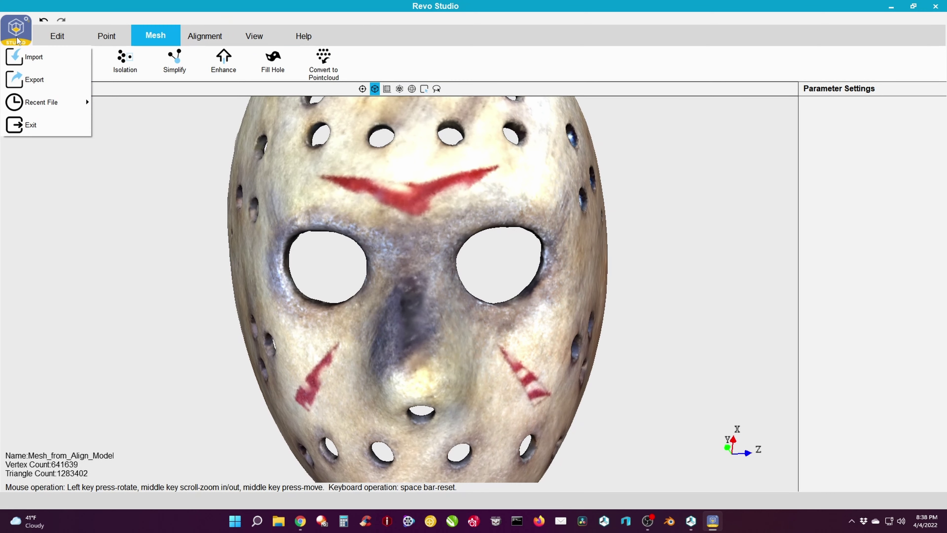
pyautogui.click(29, 80)
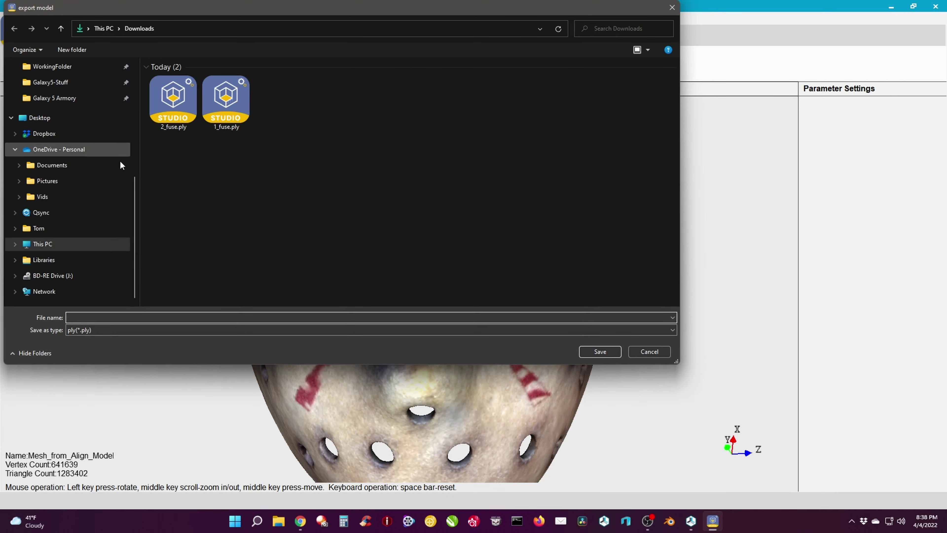
pyautogui.click(116, 331)
pyautogui.click(102, 347)
pyautogui.click(119, 316)
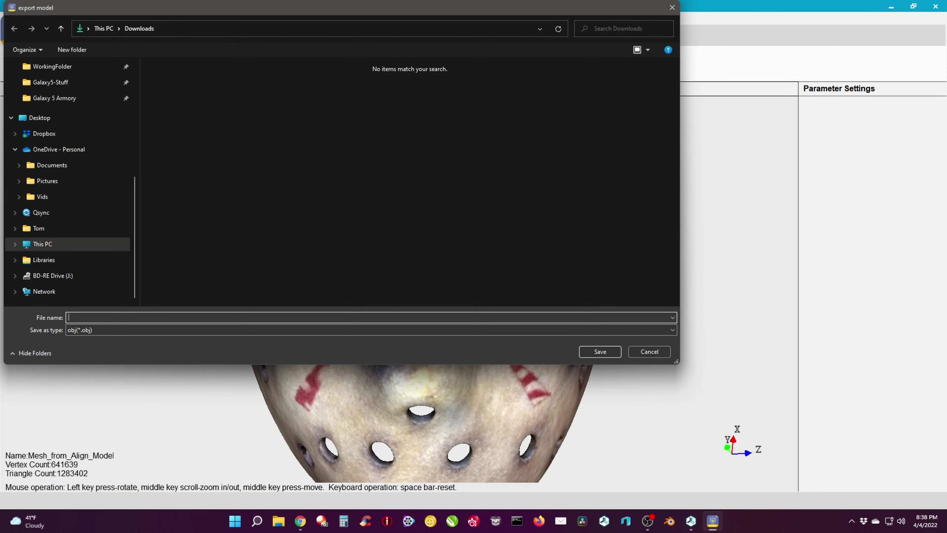
pyautogui.press('Return')
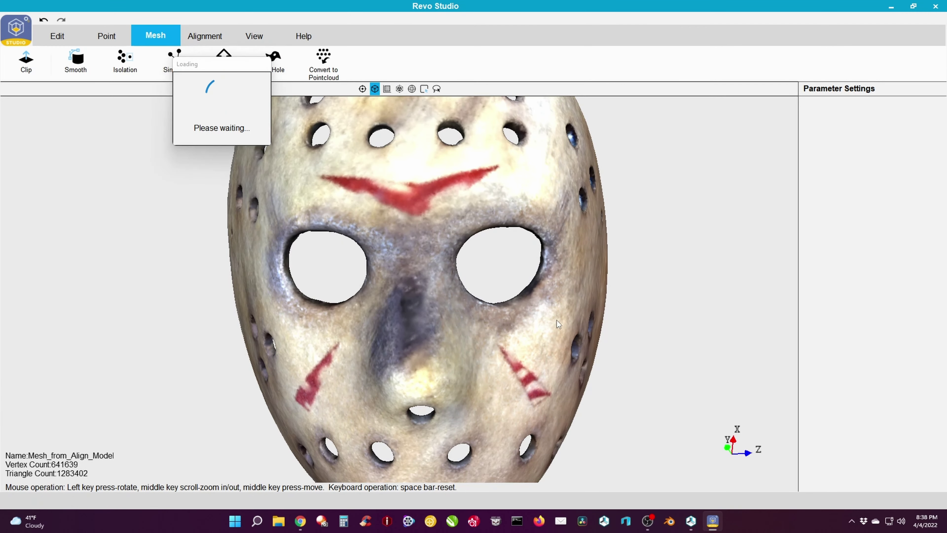
pyautogui.click(471, 263)
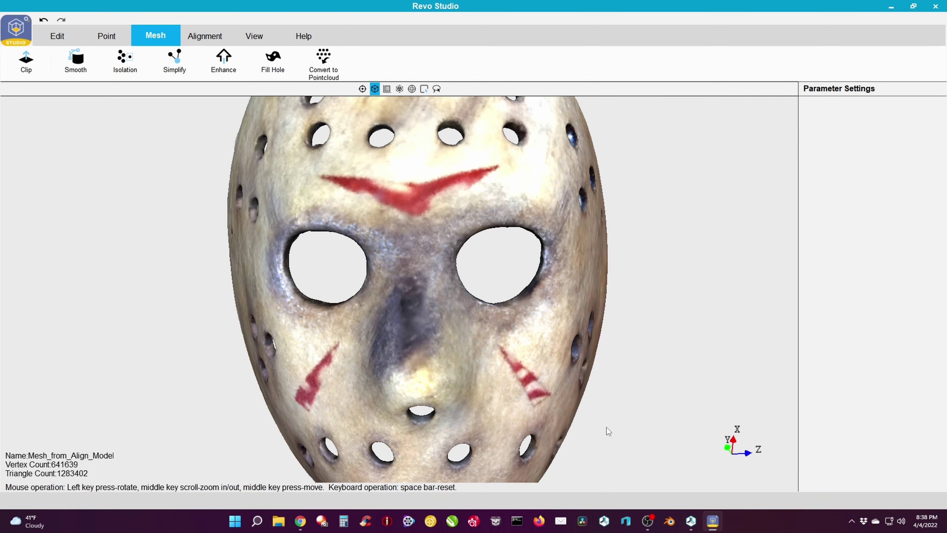
# Step: Switch to Blender, start a new General file and import the exported test OBJ from the Downloads folder
pyautogui.click(669, 522)
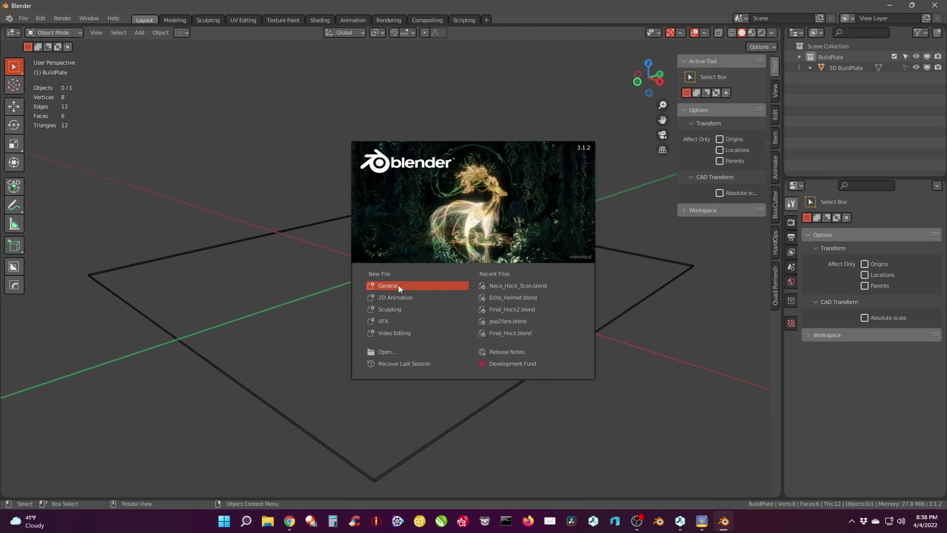
pyautogui.click(394, 286)
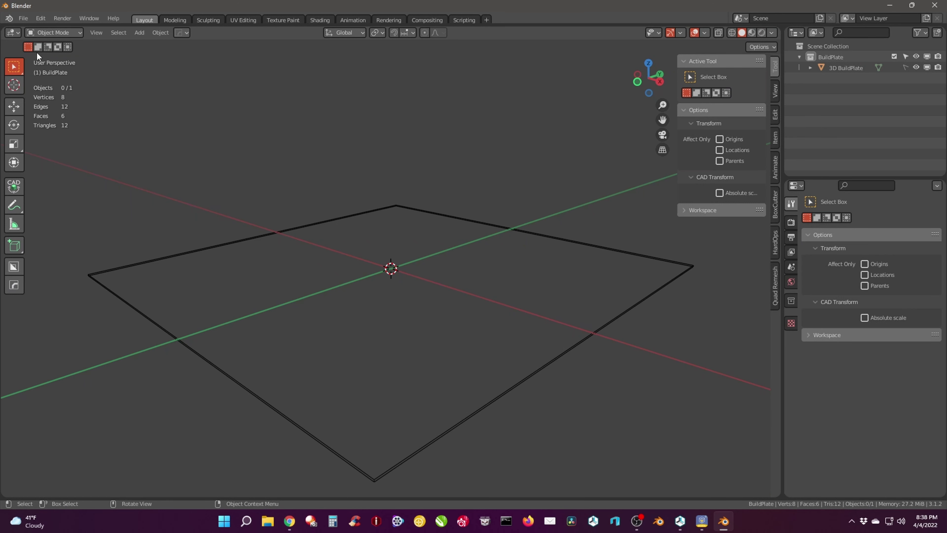
pyautogui.click(23, 18)
pyautogui.moveTo(46, 164)
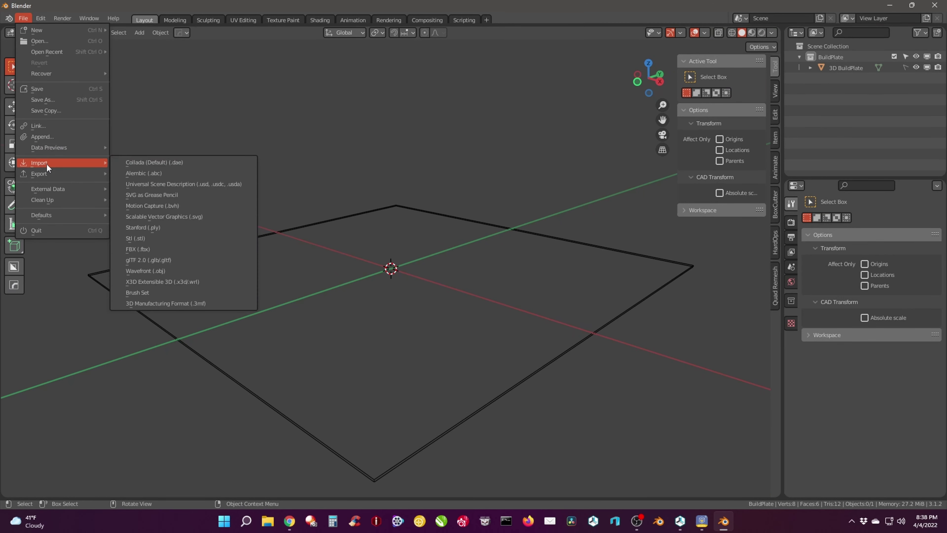
pyautogui.click(176, 269)
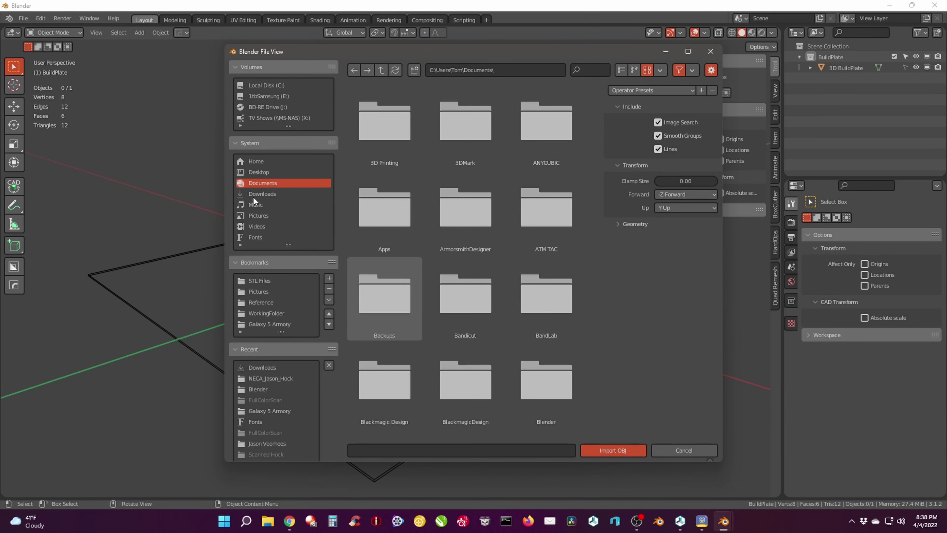
pyautogui.click(262, 195)
pyautogui.click(383, 123)
pyautogui.doubleClick(384, 120)
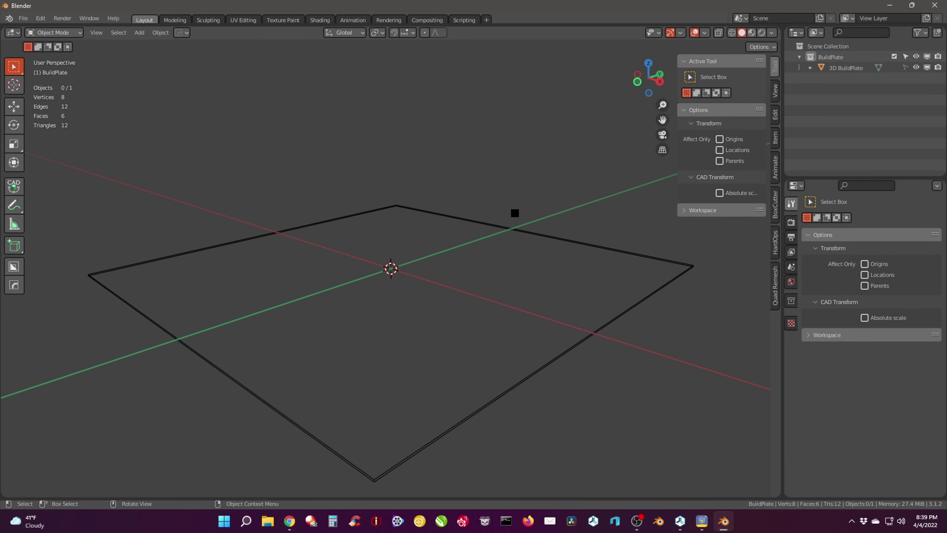
pyautogui.click(608, 183)
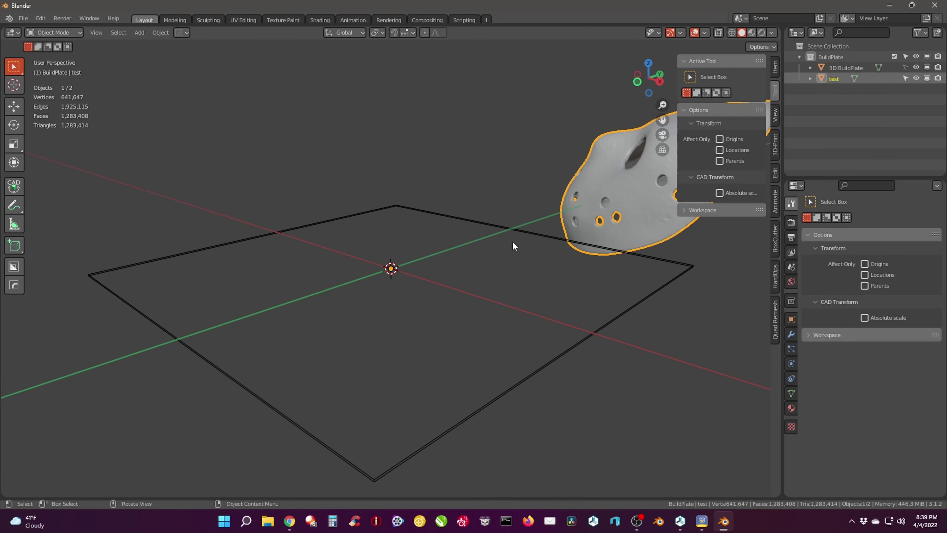
# Step: Rename the imported test object as Original
pyautogui.moveTo(834, 80); pyautogui.dragTo(828, 47)
pyautogui.doubleClick(823, 79)
pyautogui.write('Original')
pyautogui.press('Return')
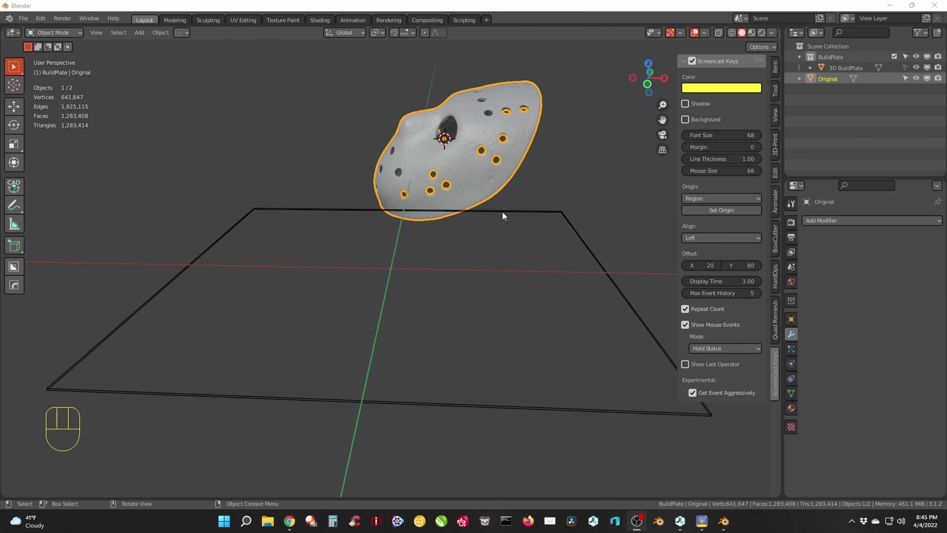
# Step: Set the origin of the Original mask object to its geometry
pyautogui.click(503, 218)
pyautogui.click(443, 170)
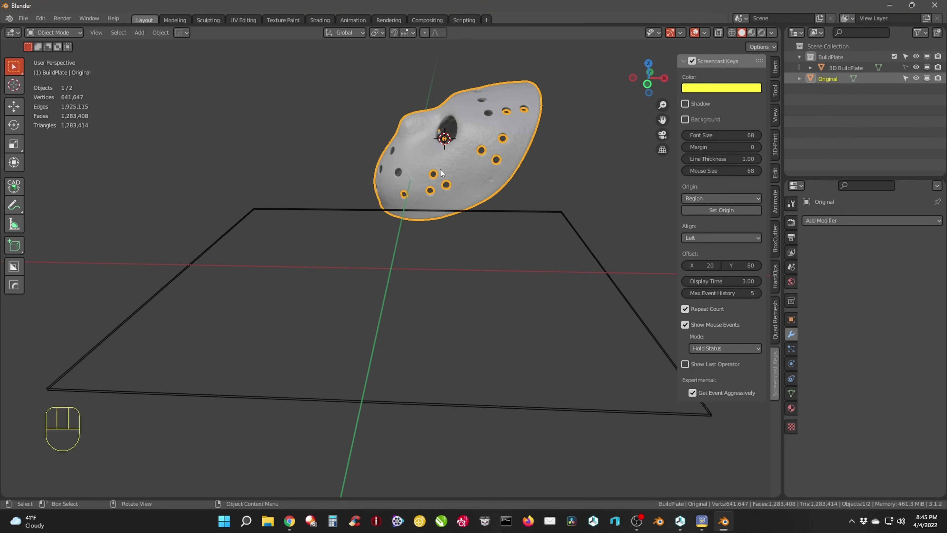
pyautogui.hotkey('shift', 's')
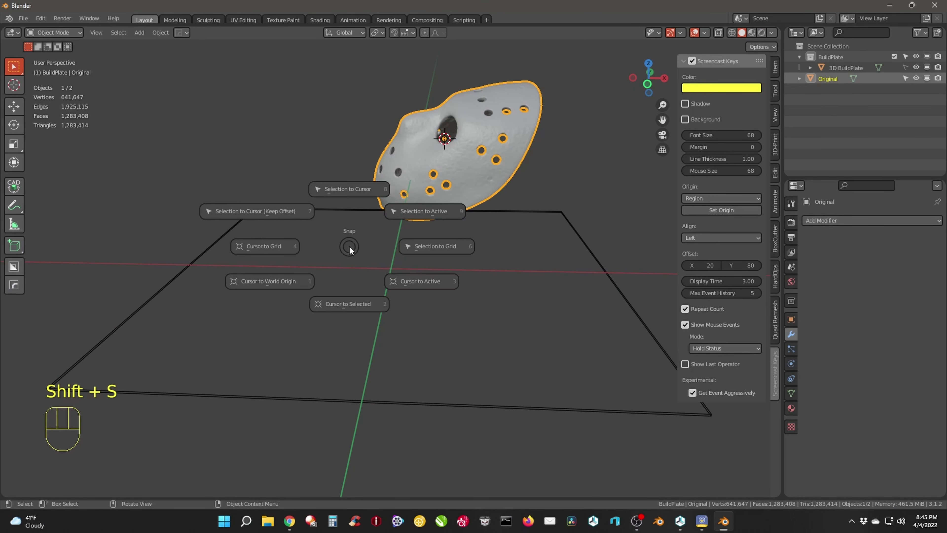
pyautogui.click(426, 335)
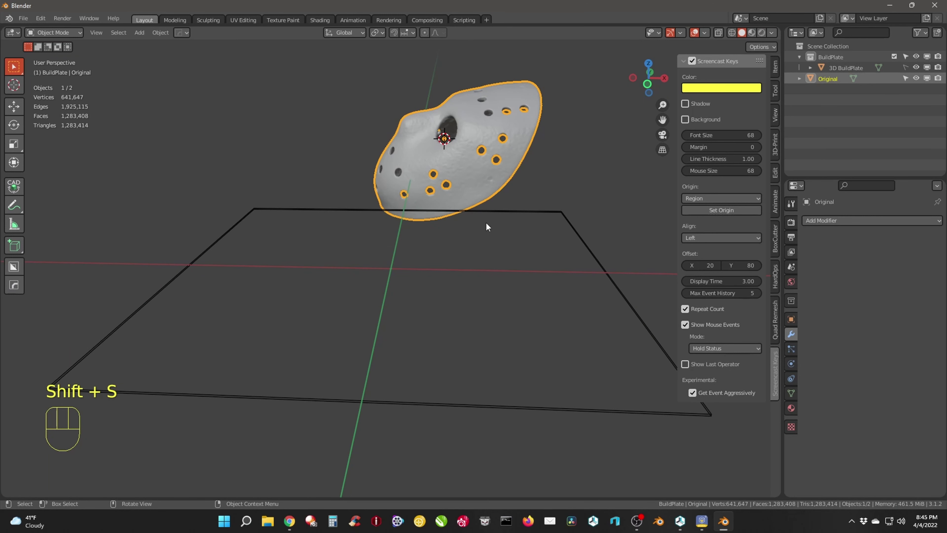
pyautogui.rightClick(436, 172)
pyautogui.moveTo(436, 172)
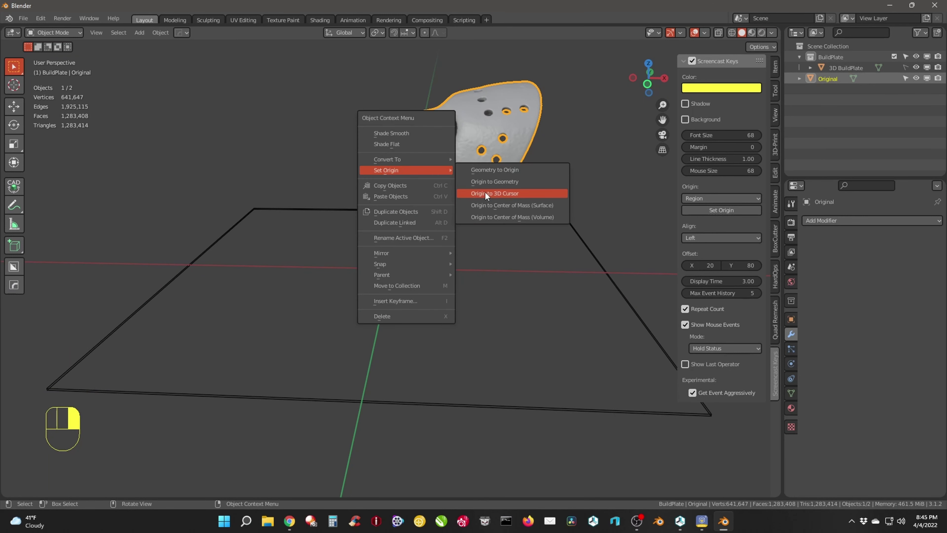
pyautogui.click(508, 179)
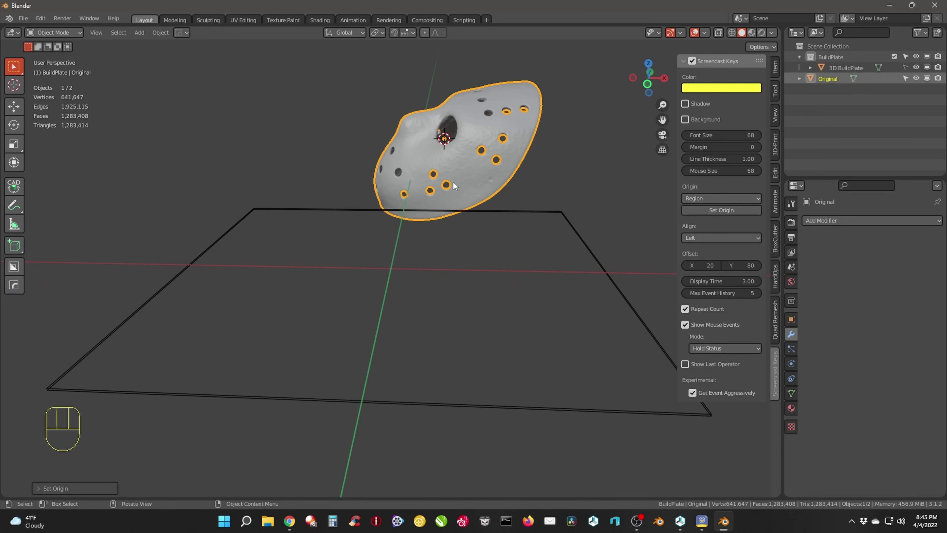
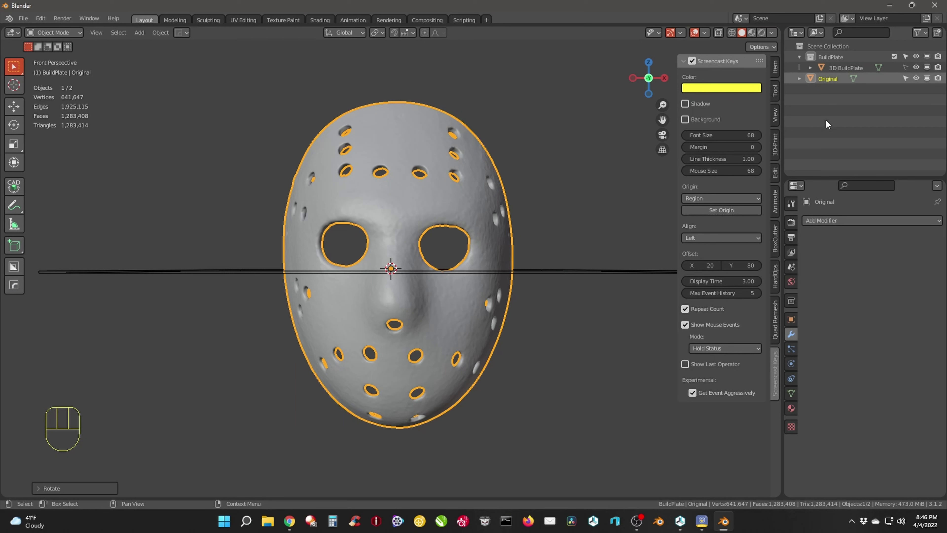
# Step: Hide the BuildPlate collection and examine the Original mask's surface up close
pyautogui.click(916, 56)
pyautogui.moveTo(554, 259); pyautogui.dragTo(516, 267, button='middle')
pyautogui.scroll(3, 516, 268)
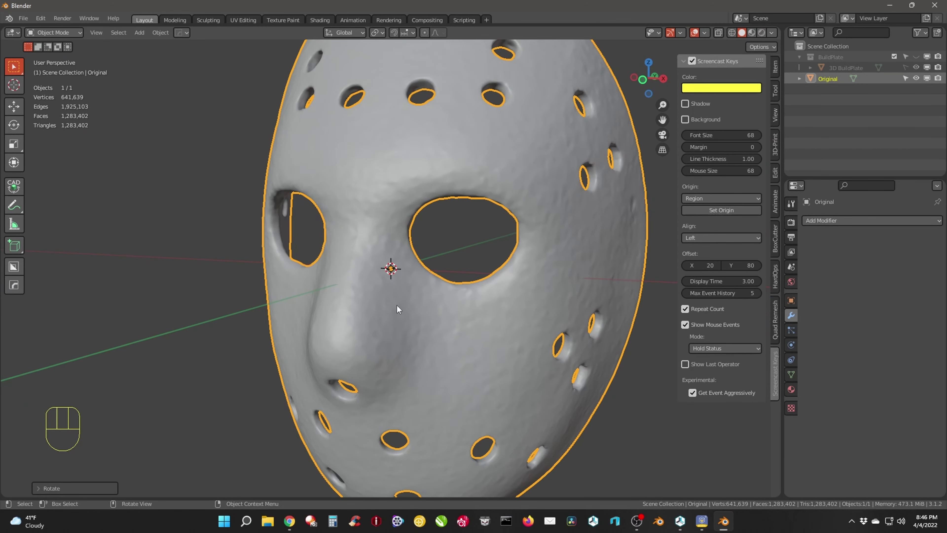
pyautogui.moveTo(424, 302); pyautogui.dragTo(460, 292, button='middle')
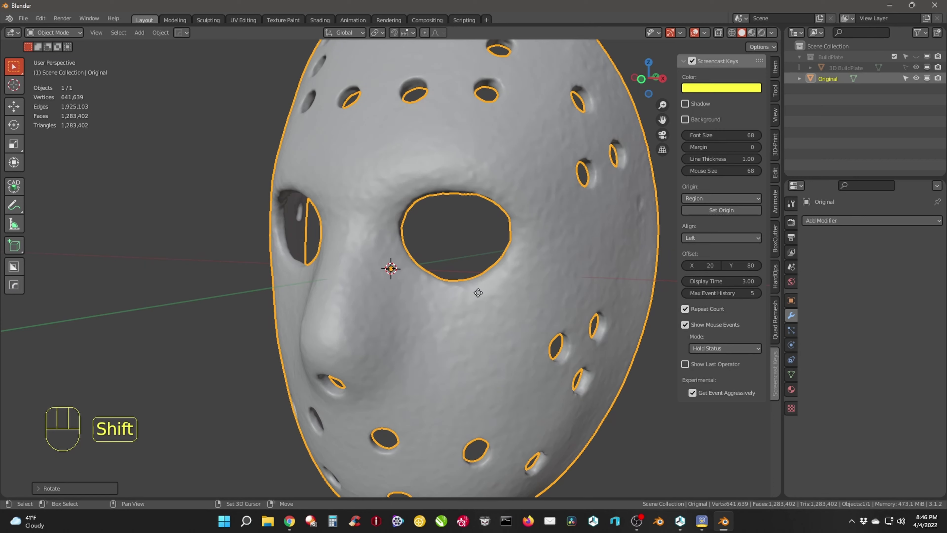
# Step: Duplicate the Original mask in place and leave only the copy visible
pyautogui.hotkey('shift', 'd')
pyautogui.rightClick(477, 331)
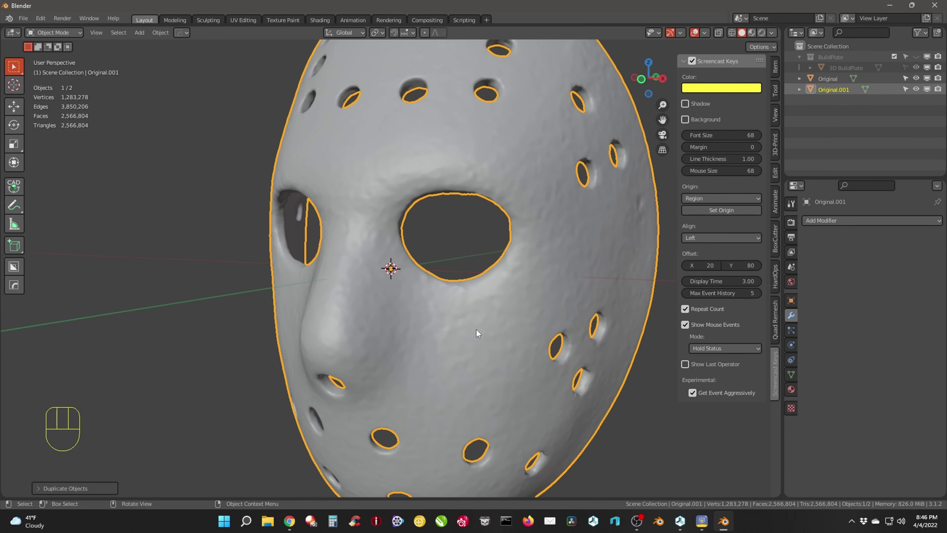
pyautogui.press('h')
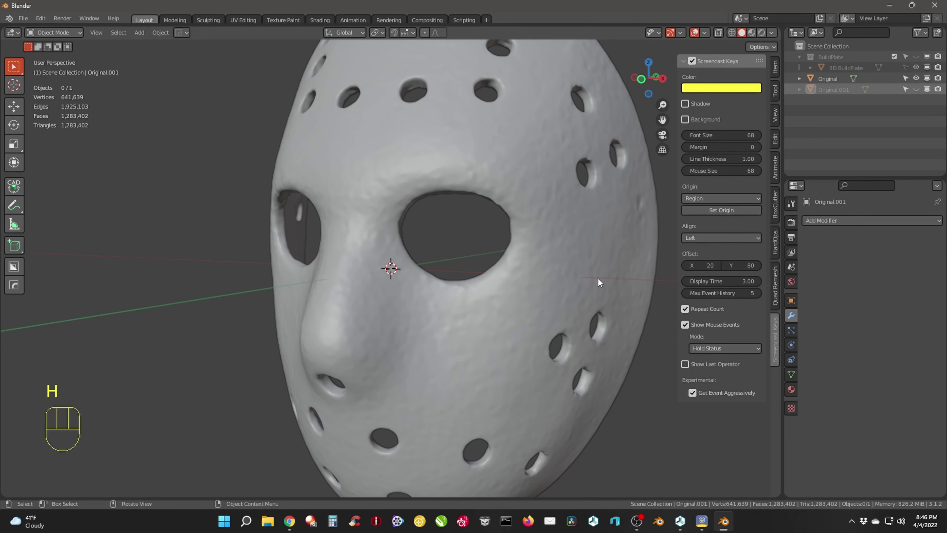
pyautogui.click(916, 78)
pyautogui.click(917, 89)
# Step: Rename the duplicated mask as SculptSmooth
pyautogui.doubleClick(835, 90)
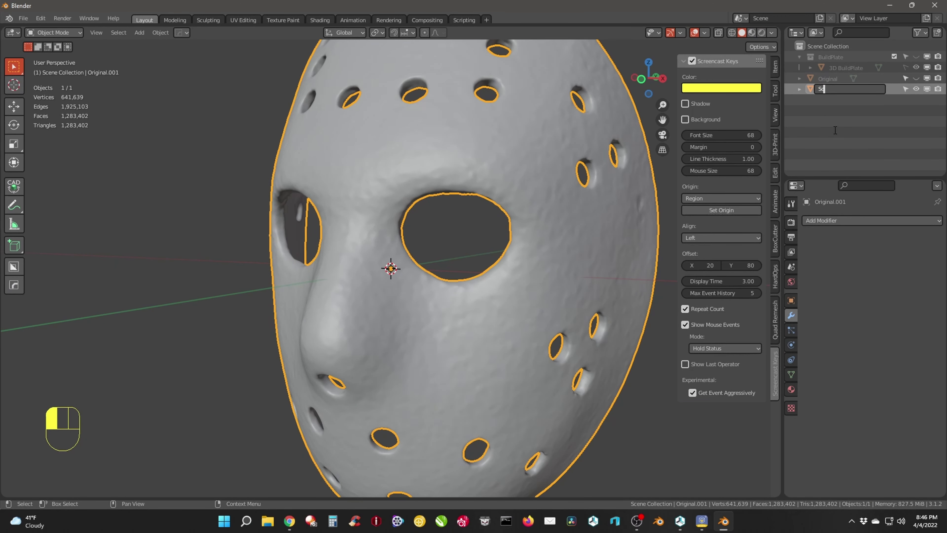
pyautogui.write('SculptSmooth')
pyautogui.press('Return')
# Step: In the Sculpting workspace, smooth the rough surface beside the wearer's left eye hole with temporary smoothing strokes of the Draw brush
pyautogui.moveTo(604, 230); pyautogui.dragTo(439, 345, button='middle')
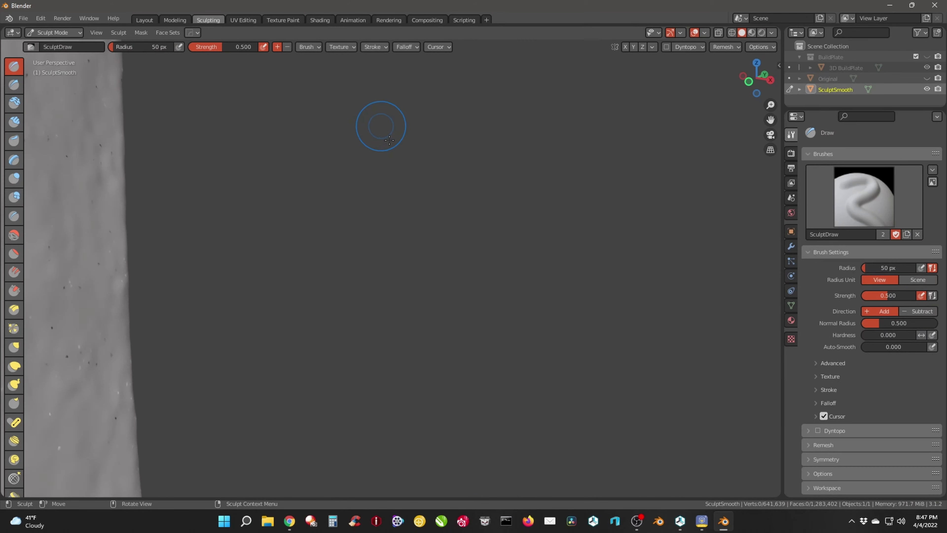
pyautogui.scroll(-5, 309, 237)
pyautogui.scroll(-5, 315, 244)
pyautogui.moveTo(313, 245); pyautogui.dragTo(366, 262, button='middle')
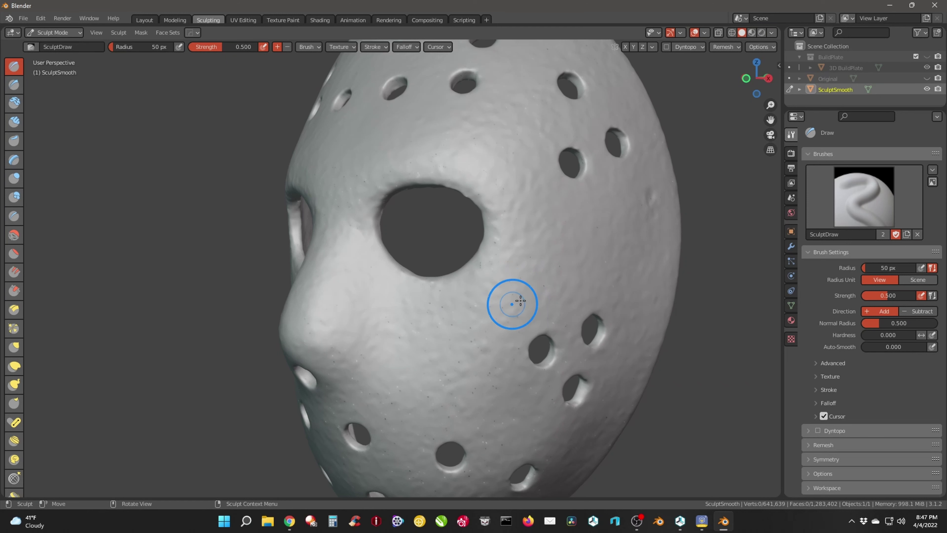
pyautogui.keyDown('shift'); pyautogui.moveTo(505, 178); pyautogui.dragTo(518, 297); pyautogui.keyUp('shift')
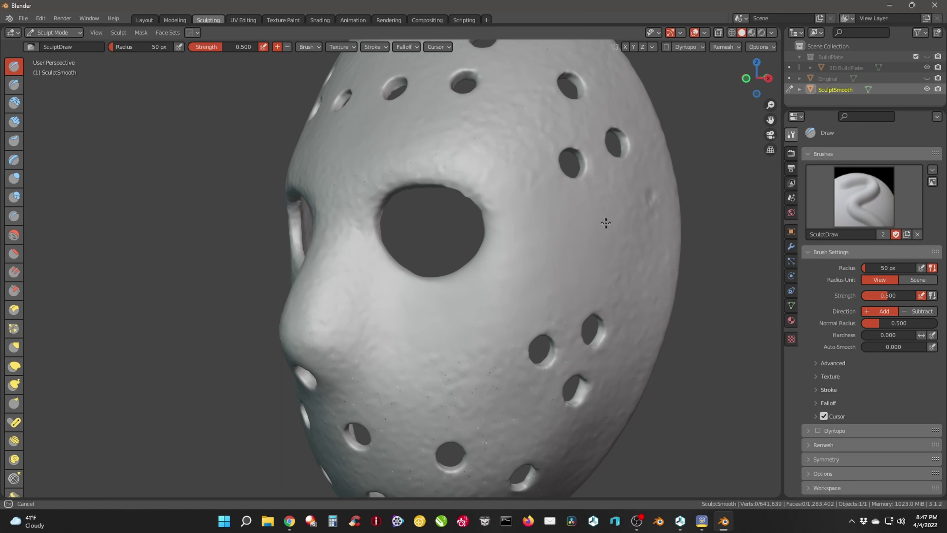
pyautogui.keyDown('shift'); pyautogui.moveTo(630, 309); pyautogui.dragTo(619, 309); pyautogui.keyUp('shift')
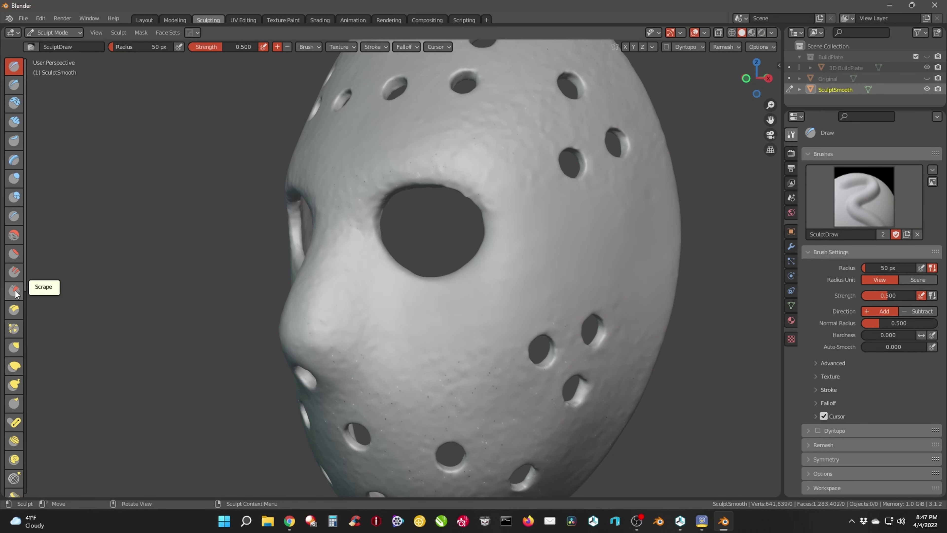
# Step: Select the Smooth brush, set its radius to 161 px and smooth the brow, temple, cheek and nose on the wearer's left side
pyautogui.click(12, 238)
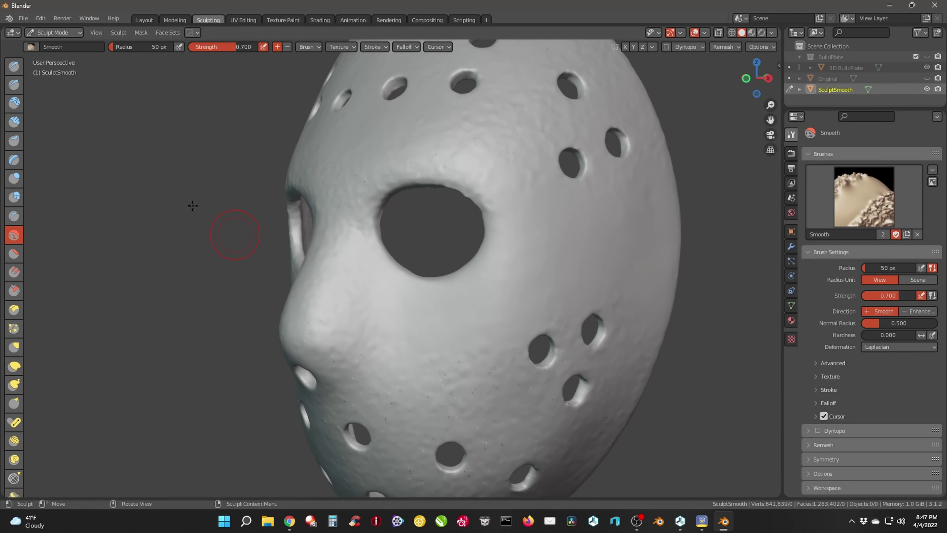
pyautogui.moveTo(123, 45); pyautogui.dragTo(148, 44)
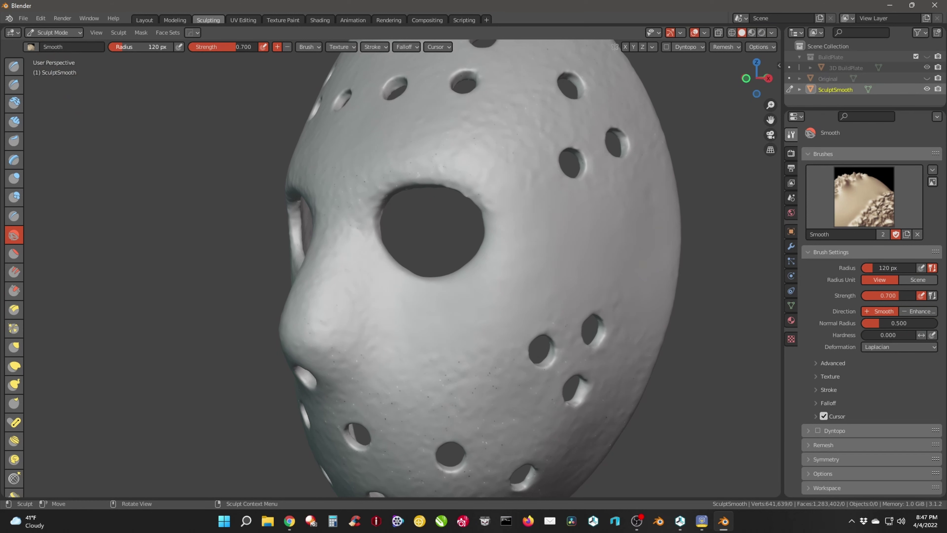
pyautogui.moveTo(385, 148); pyautogui.dragTo(457, 160)
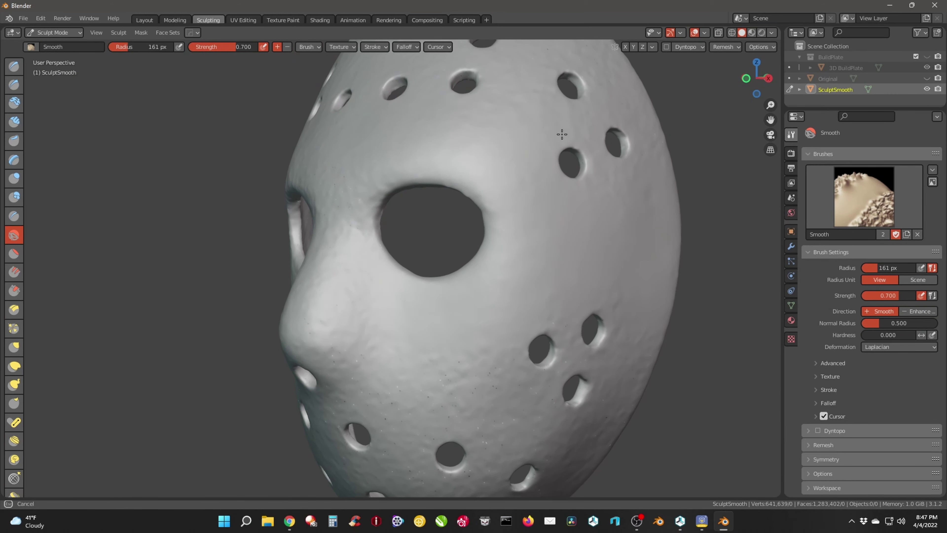
pyautogui.moveTo(640, 149)
pyautogui.mouseDown()
pyautogui.moveTo(610, 209)
pyautogui.moveTo(645, 327)
pyautogui.mouseUp()
pyautogui.moveTo(550, 323)
pyautogui.mouseDown()
pyautogui.moveTo(517, 340)
pyautogui.moveTo(365, 313)
pyautogui.mouseUp()
pyautogui.moveTo(377, 200)
pyautogui.mouseDown()
pyautogui.moveTo(434, 339)
pyautogui.moveTo(413, 328)
pyautogui.mouseUp()
# Step: Smooth the lower left cheek and chin around the breathing holes on the mask's outside
pyautogui.moveTo(412, 328); pyautogui.dragTo(429, 282, button='middle')
pyautogui.moveTo(357, 231); pyautogui.dragTo(468, 304)
pyautogui.moveTo(592, 412)
pyautogui.mouseDown()
pyautogui.moveTo(522, 433)
pyautogui.moveTo(401, 343)
pyautogui.moveTo(429, 383)
pyautogui.mouseUp()
pyautogui.moveTo(429, 382); pyautogui.dragTo(441, 264, button='middle')
pyautogui.moveTo(361, 161); pyautogui.dragTo(512, 257)
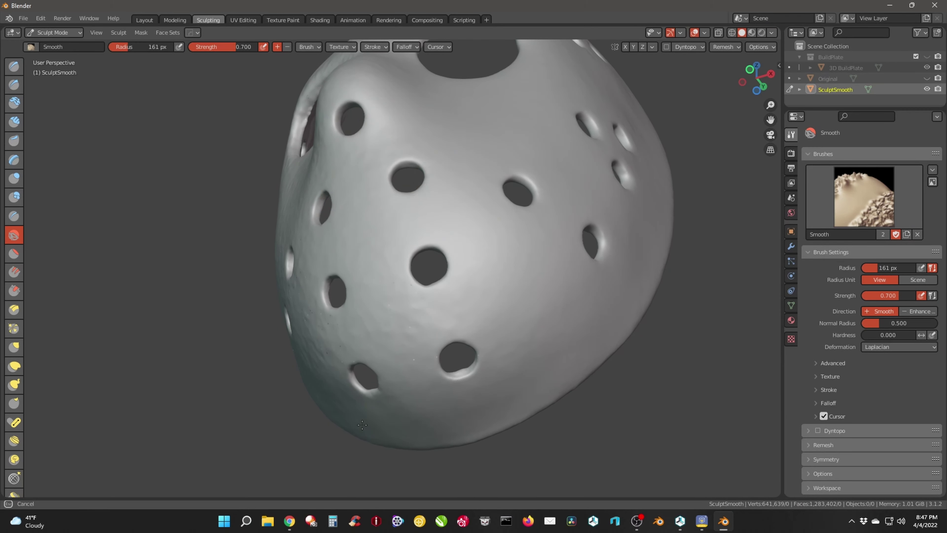
pyautogui.moveTo(354, 180); pyautogui.dragTo(334, 227)
# Step: Smooth the lower right cheek, chin side and nose area on the mask's outside
pyautogui.moveTo(345, 231); pyautogui.dragTo(405, 241, button='middle')
pyautogui.moveTo(480, 111); pyautogui.dragTo(487, 197)
pyautogui.moveTo(431, 276)
pyautogui.mouseDown()
pyautogui.moveTo(389, 281)
pyautogui.moveTo(363, 373)
pyautogui.mouseUp()
pyautogui.moveTo(260, 134); pyautogui.dragTo(244, 175)
pyautogui.moveTo(279, 307)
pyautogui.mouseDown()
pyautogui.moveTo(287, 158)
pyautogui.moveTo(359, 185)
pyautogui.mouseUp()
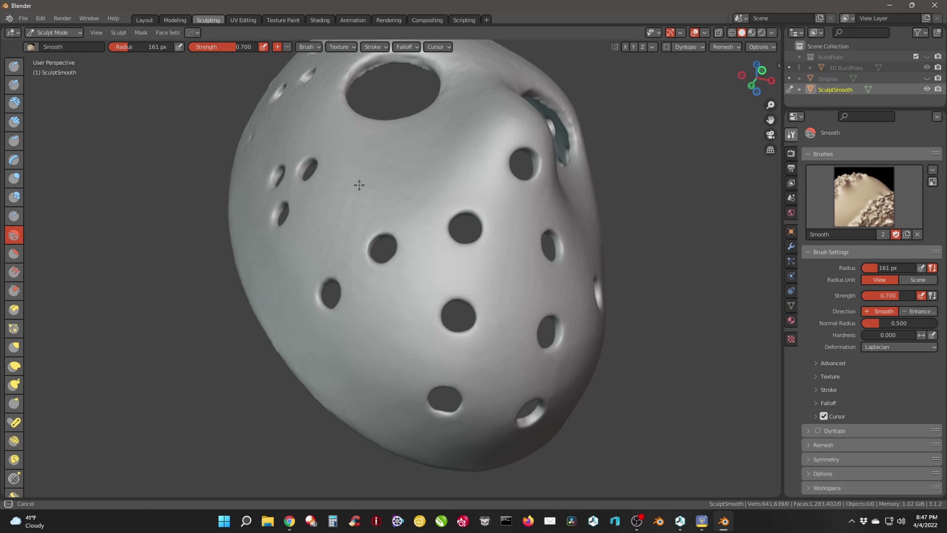
pyautogui.moveTo(453, 126); pyautogui.dragTo(462, 140)
# Step: Smooth the forehead, brow and upper cheek on the wearer's right side of the mask
pyautogui.moveTo(463, 140)
pyautogui.mouseDown(button='middle')
pyautogui.moveTo(465, 178)
pyautogui.moveTo(484, 198)
pyautogui.moveTo(457, 294)
pyautogui.mouseUp(button='middle')
pyautogui.moveTo(456, 294); pyautogui.dragTo(435, 288)
pyautogui.moveTo(297, 314)
pyautogui.mouseDown()
pyautogui.moveTo(234, 334)
pyautogui.moveTo(200, 249)
pyautogui.mouseUp()
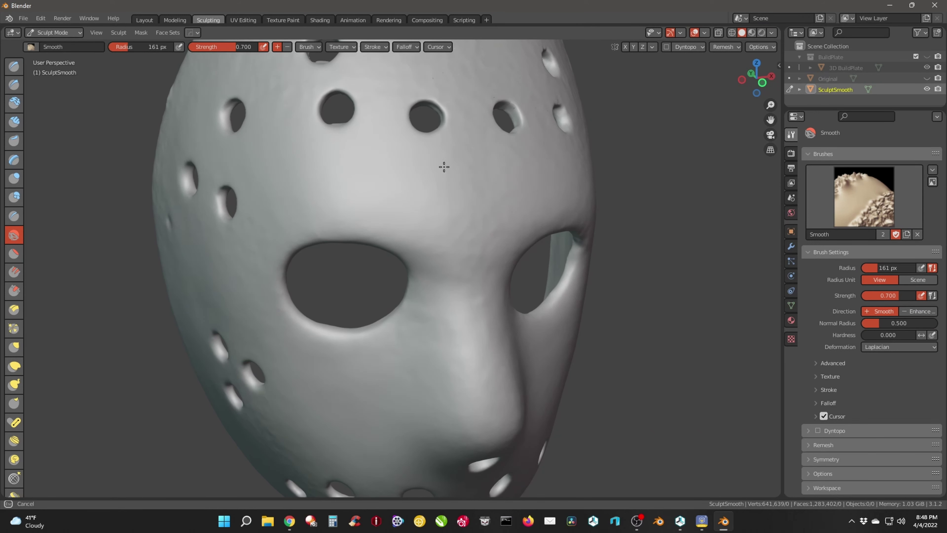
pyautogui.moveTo(485, 310)
pyautogui.mouseDown(button='middle')
pyautogui.moveTo(412, 228)
pyautogui.moveTo(317, 212)
pyautogui.mouseUp(button='middle')
pyautogui.moveTo(316, 211)
pyautogui.mouseDown()
pyautogui.moveTo(416, 250)
pyautogui.moveTo(426, 264)
pyautogui.mouseUp()
pyautogui.moveTo(307, 223)
pyautogui.mouseDown()
pyautogui.moveTo(291, 284)
pyautogui.moveTo(318, 332)
pyautogui.mouseUp()
# Step: Smooth the surface around the wearer's right eye hole and the cheek below it
pyautogui.moveTo(287, 317); pyautogui.dragTo(347, 303, button='middle')
pyautogui.moveTo(269, 192)
pyautogui.mouseDown(button='middle')
pyautogui.moveTo(261, 261)
pyautogui.moveTo(303, 296)
pyautogui.moveTo(457, 244)
pyautogui.mouseUp(button='middle')
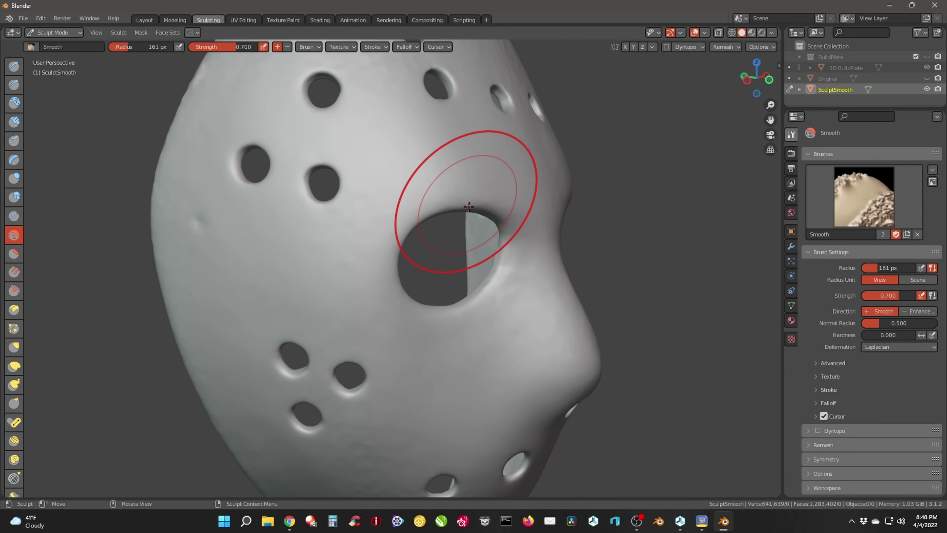
pyautogui.moveTo(468, 207); pyautogui.dragTo(498, 219)
pyautogui.moveTo(488, 291); pyautogui.dragTo(469, 338)
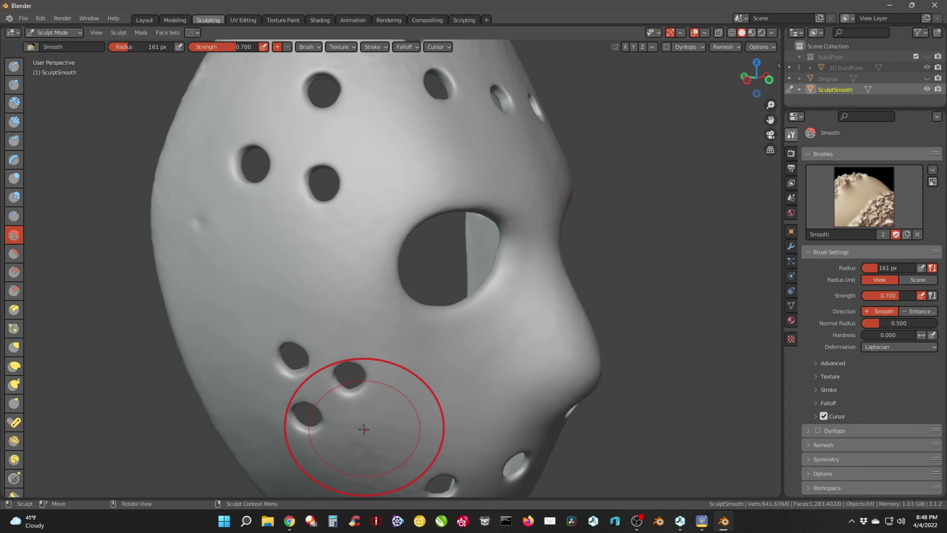
# Step: Smooth the top of the forehead and the upper left side of the mask around its holes
pyautogui.moveTo(352, 288)
pyautogui.mouseDown(button='middle')
pyautogui.moveTo(380, 279)
pyautogui.moveTo(370, 328)
pyautogui.moveTo(395, 339)
pyautogui.mouseUp(button='middle')
pyautogui.moveTo(395, 339); pyautogui.dragTo(374, 245)
pyautogui.moveTo(353, 137); pyautogui.dragTo(226, 165)
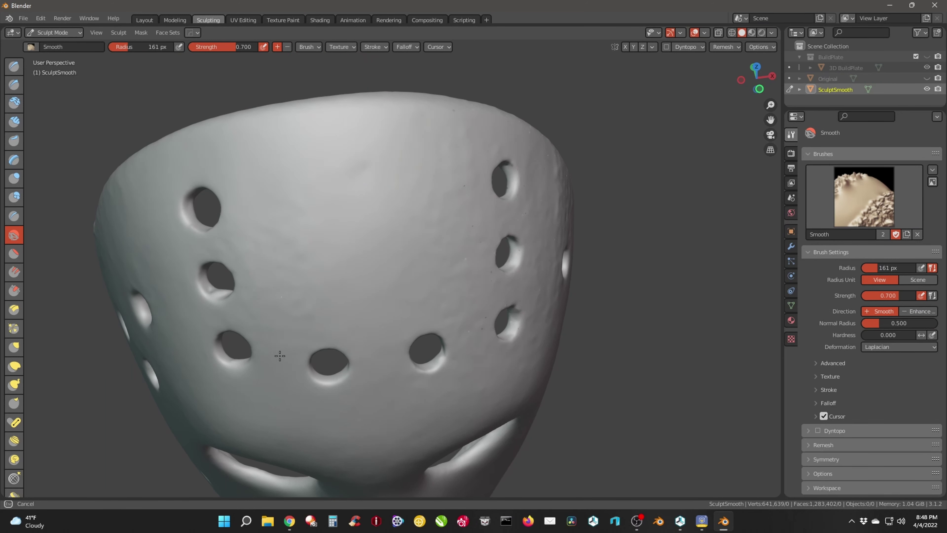
pyautogui.moveTo(478, 339); pyautogui.dragTo(455, 328)
pyautogui.moveTo(455, 329)
pyautogui.mouseDown(button='middle')
pyautogui.moveTo(380, 323)
pyautogui.moveTo(287, 272)
pyautogui.mouseUp(button='middle')
pyautogui.moveTo(432, 205); pyautogui.dragTo(487, 252)
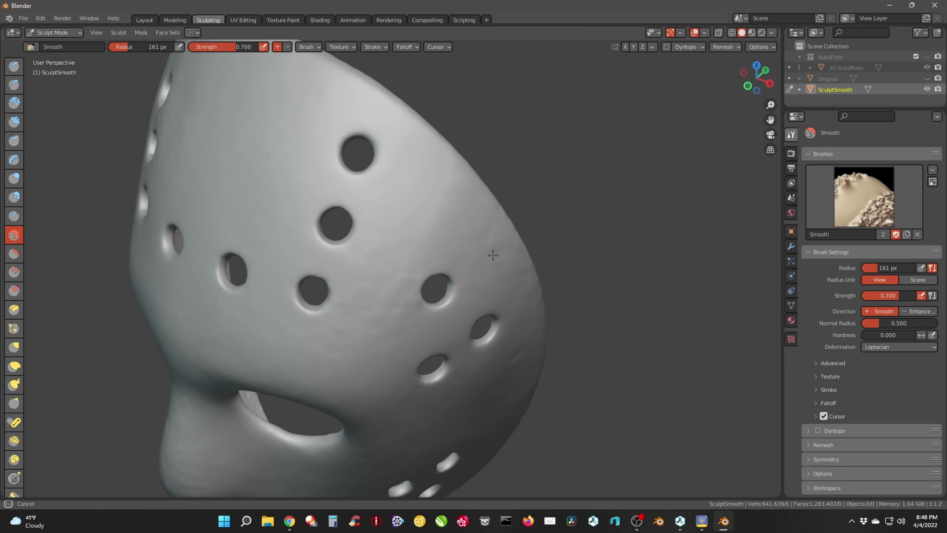
pyautogui.moveTo(503, 259)
pyautogui.mouseDown()
pyautogui.moveTo(528, 334)
pyautogui.moveTo(425, 329)
pyautogui.mouseUp()
# Step: Smooth the right temple and outer right side of the mask around the three-hole group
pyautogui.moveTo(390, 314); pyautogui.dragTo(520, 292, button='middle')
pyautogui.moveTo(260, 137); pyautogui.dragTo(162, 251)
pyautogui.moveTo(161, 385); pyautogui.dragTo(300, 390)
pyautogui.moveTo(190, 391)
pyautogui.mouseDown()
pyautogui.moveTo(153, 417)
pyautogui.moveTo(203, 348)
pyautogui.mouseUp()
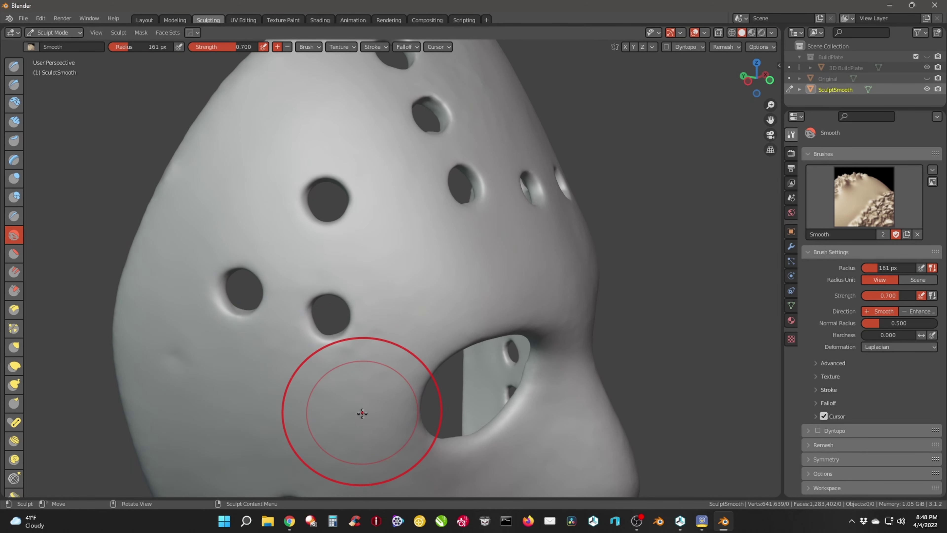
# Step: Turn to the inside of the mask and smooth its upper inner surface
pyautogui.moveTo(418, 275)
pyautogui.mouseDown(button='middle')
pyautogui.moveTo(367, 260)
pyautogui.moveTo(363, 229)
pyautogui.mouseUp(button='middle')
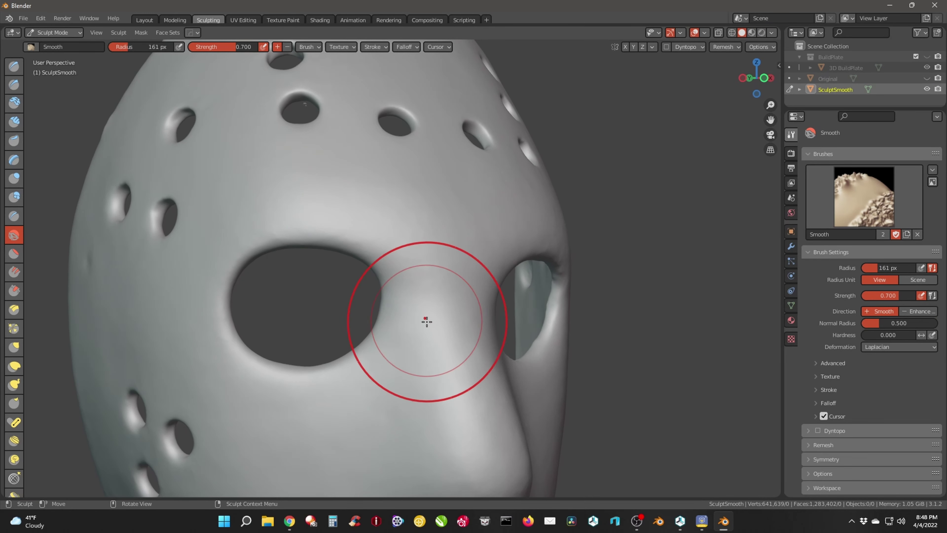
pyautogui.scroll(-5, 410, 319)
pyautogui.moveTo(444, 336); pyautogui.dragTo(342, 318, button='middle')
pyautogui.moveTo(286, 339); pyautogui.dragTo(293, 322, button='middle')
pyautogui.moveTo(271, 360)
pyautogui.mouseDown(button='middle')
pyautogui.moveTo(346, 299)
pyautogui.moveTo(380, 332)
pyautogui.moveTo(348, 359)
pyautogui.moveTo(278, 355)
pyautogui.mouseUp(button='middle')
pyautogui.moveTo(417, 341); pyautogui.dragTo(324, 332, button='middle')
pyautogui.scroll(3, 338, 331)
pyautogui.scroll(2, 340, 331)
pyautogui.moveTo(425, 266)
pyautogui.keyDown('shift'); pyautogui.mouseDown(button='middle')
pyautogui.moveTo(415, 325)
pyautogui.moveTo(398, 296)
pyautogui.mouseUp(button='middle'); pyautogui.keyUp('shift')
pyautogui.moveTo(391, 215)
pyautogui.mouseDown()
pyautogui.moveTo(478, 217)
pyautogui.moveTo(524, 267)
pyautogui.moveTo(578, 202)
pyautogui.mouseUp()
pyautogui.moveTo(667, 410); pyautogui.dragTo(474, 343)
# Step: Smooth the lower inner surface of the mask, including the chin, cheeks and back of the nose
pyautogui.moveTo(403, 367)
pyautogui.keyDown('shift'); pyautogui.mouseDown(button='middle')
pyautogui.moveTo(389, 309)
pyautogui.moveTo(382, 152)
pyautogui.mouseUp(button='middle'); pyautogui.keyUp('shift')
pyautogui.moveTo(493, 369); pyautogui.dragTo(494, 417, button='middle')
pyautogui.moveTo(586, 391); pyautogui.dragTo(543, 411)
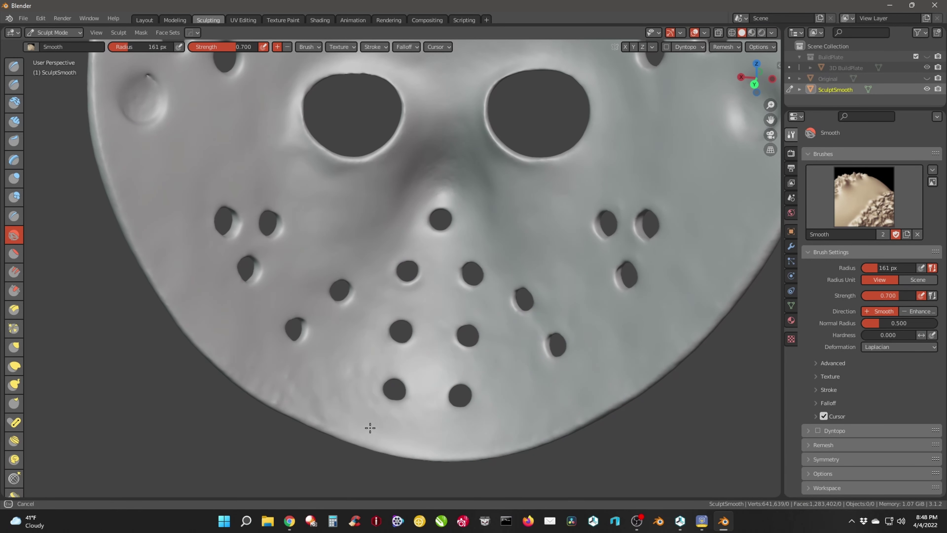
pyautogui.moveTo(271, 391)
pyautogui.mouseDown()
pyautogui.moveTo(302, 357)
pyautogui.moveTo(419, 299)
pyautogui.mouseUp()
pyautogui.moveTo(450, 180); pyautogui.dragTo(441, 179)
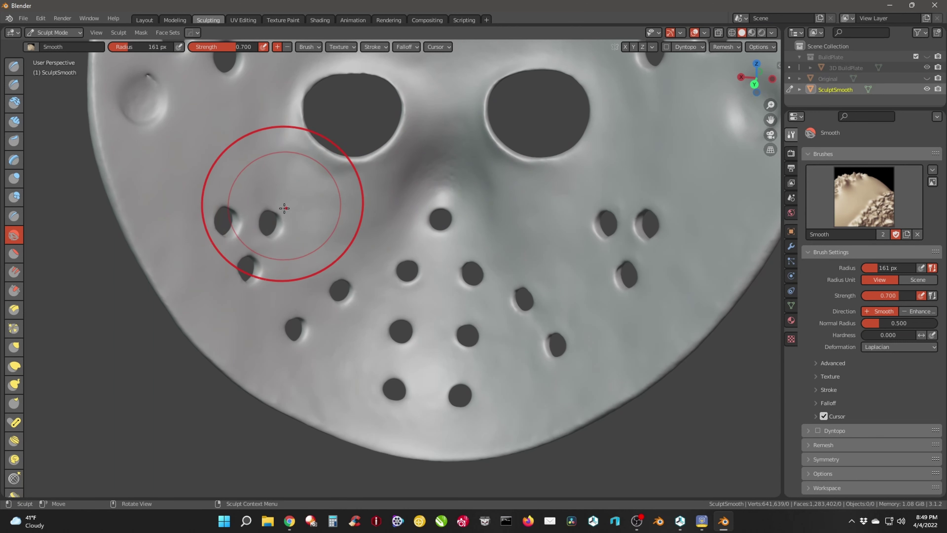
pyautogui.scroll(-3, 298, 174)
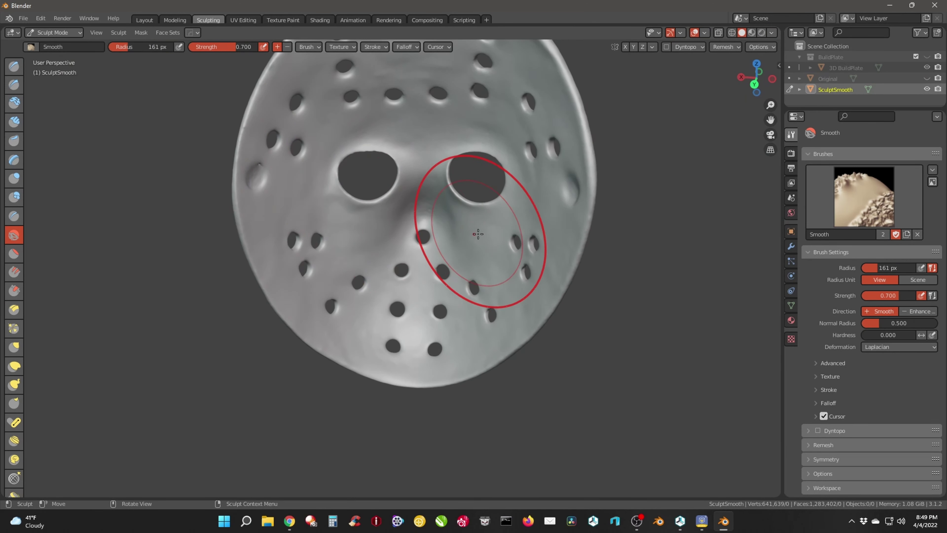
pyautogui.moveTo(579, 219)
pyautogui.mouseDown()
pyautogui.moveTo(547, 288)
pyautogui.moveTo(544, 278)
pyautogui.mouseUp()
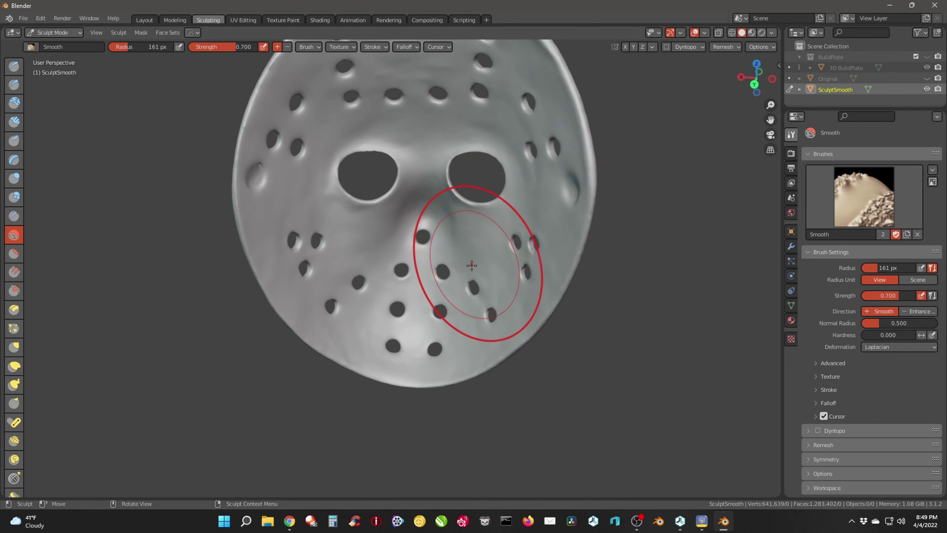
# Step: Touch up the left cheek, nose and lower face on the mask's outside with further smoothing strokes and check the surface all round
pyautogui.scroll(-3, 471, 265)
pyautogui.moveTo(545, 228)
pyautogui.mouseDown(button='middle')
pyautogui.moveTo(316, 212)
pyautogui.moveTo(385, 205)
pyautogui.moveTo(406, 258)
pyautogui.mouseUp(button='middle')
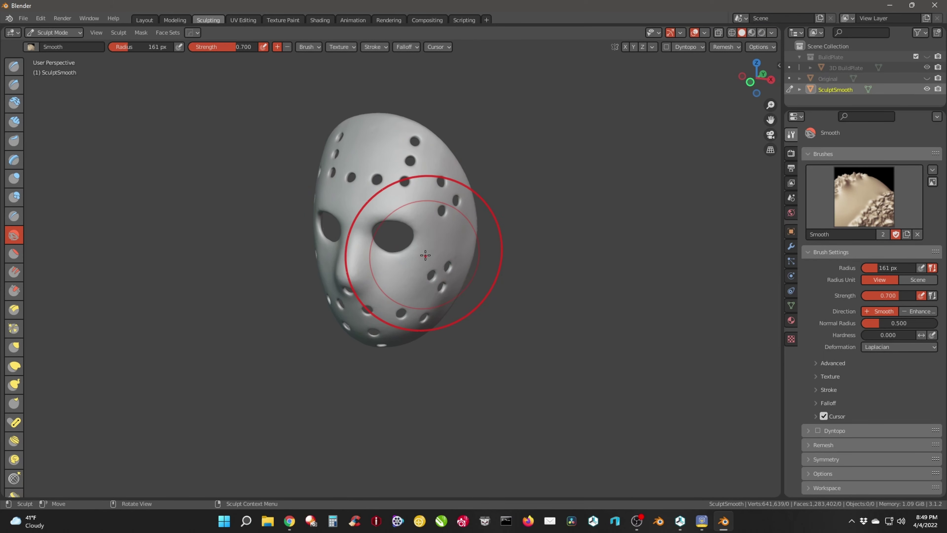
pyautogui.scroll(5, 413, 267)
pyautogui.moveTo(446, 194)
pyautogui.mouseDown()
pyautogui.moveTo(459, 246)
pyautogui.moveTo(473, 249)
pyautogui.mouseUp()
pyautogui.moveTo(303, 311)
pyautogui.mouseDown()
pyautogui.moveTo(285, 330)
pyautogui.moveTo(240, 303)
pyautogui.mouseUp()
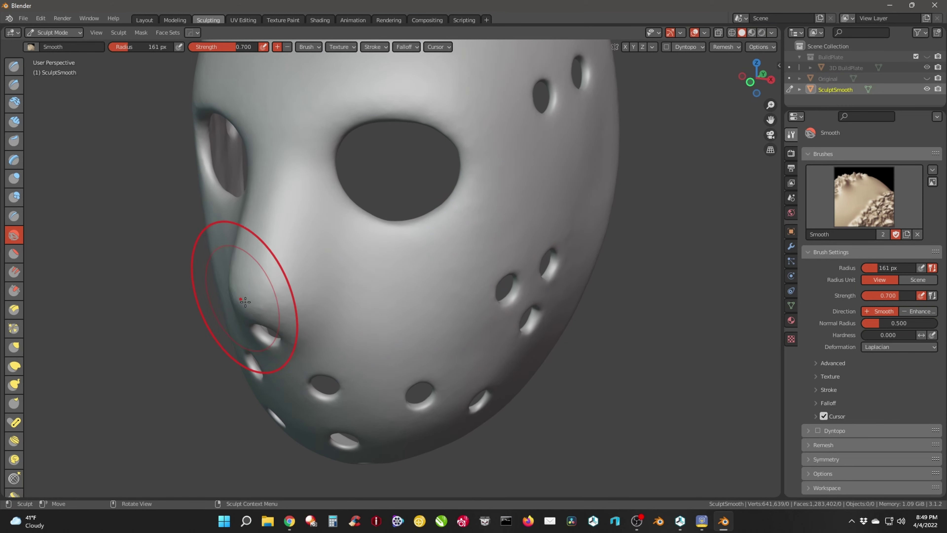
pyautogui.moveTo(289, 311); pyautogui.dragTo(359, 296, button='middle')
pyautogui.moveTo(481, 278)
pyautogui.mouseDown()
pyautogui.moveTo(480, 264)
pyautogui.moveTo(485, 297)
pyautogui.mouseUp()
pyautogui.moveTo(412, 336); pyautogui.dragTo(372, 268, button='middle')
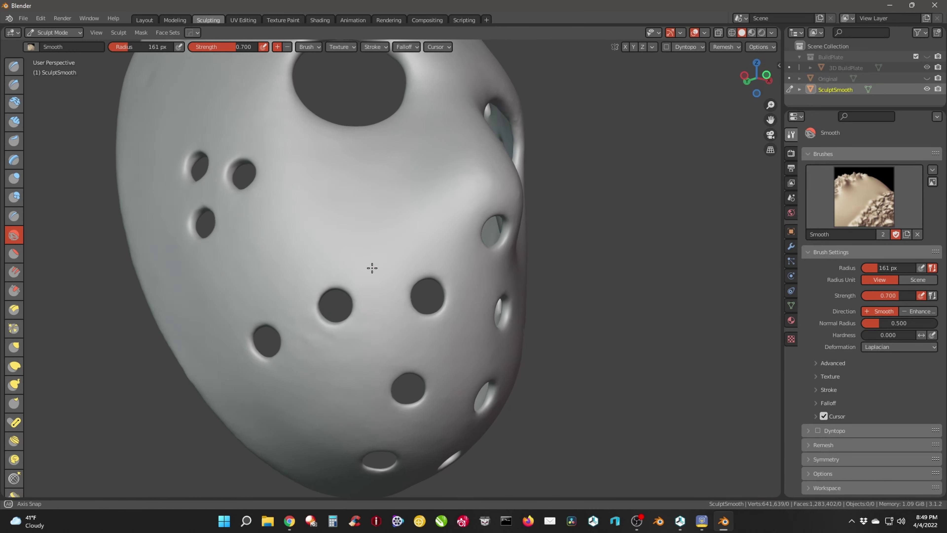
pyautogui.moveTo(392, 360)
pyautogui.mouseDown(button='middle')
pyautogui.moveTo(342, 384)
pyautogui.moveTo(267, 276)
pyautogui.moveTo(370, 250)
pyautogui.moveTo(363, 345)
pyautogui.moveTo(335, 298)
pyautogui.mouseUp(button='middle')
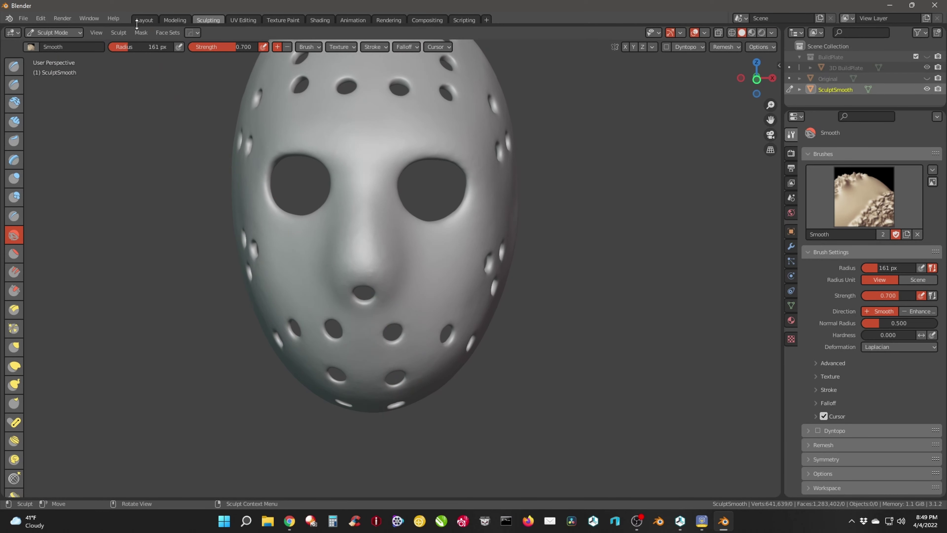
# Step: Return to the Layout workspace, then hide SculptSmooth and show the Original mask in its place
pyautogui.hotkey('ctrl', 'pageup')
pyautogui.hotkey('ctrl', 'pageup')
pyautogui.moveTo(478, 192)
pyautogui.mouseDown(button='middle')
pyautogui.moveTo(492, 215)
pyautogui.moveTo(323, 205)
pyautogui.moveTo(549, 212)
pyautogui.mouseUp(button='middle')
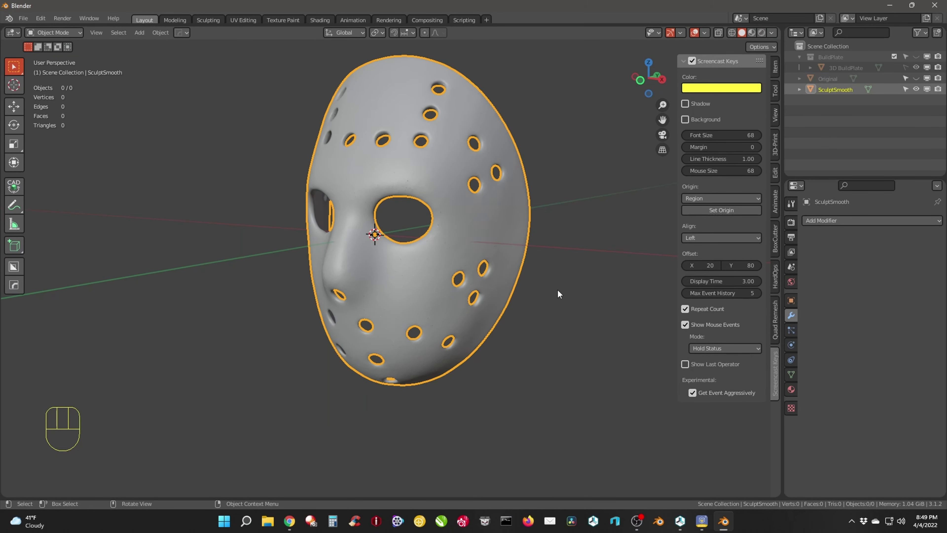
pyautogui.press('h')
pyautogui.click(917, 78)
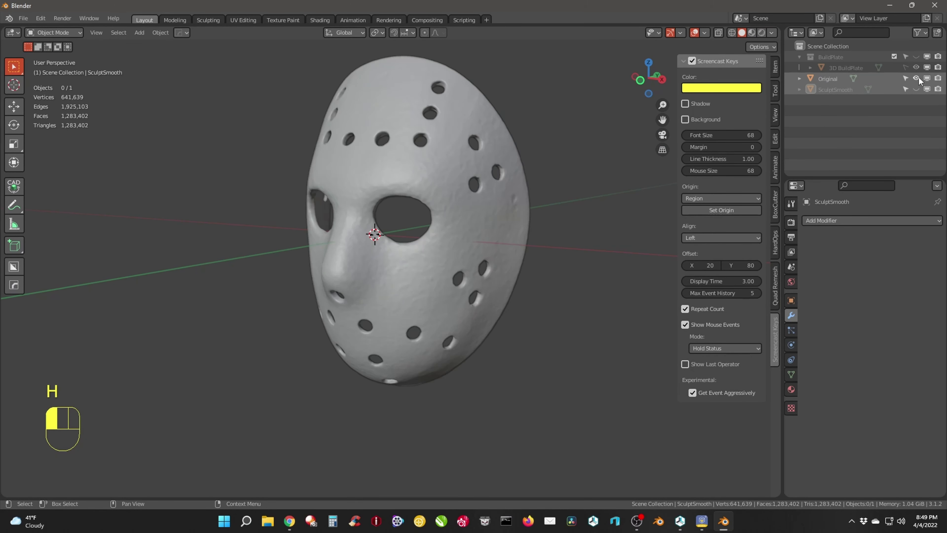
# Step: Duplicate the Original mask in place again and hide the original
pyautogui.click(472, 232)
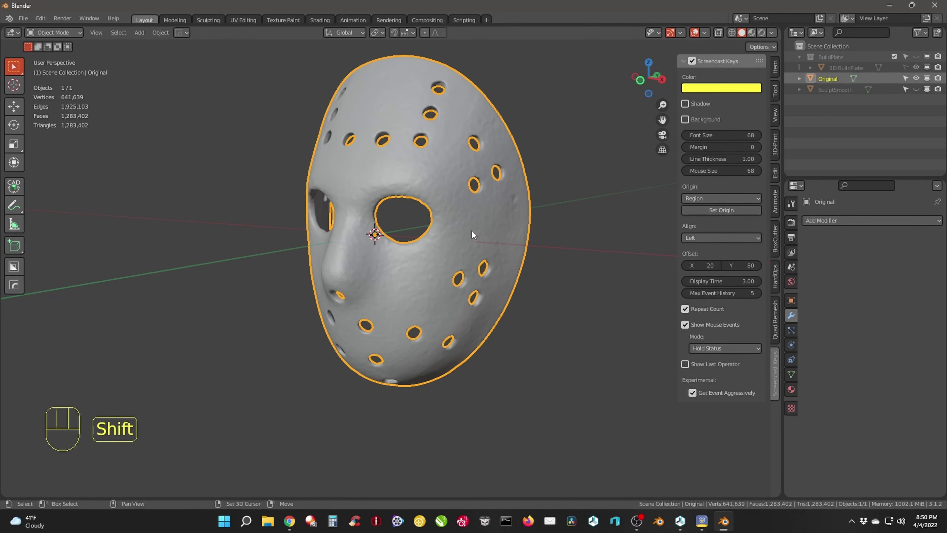
pyautogui.hotkey('shift', 'd')
pyautogui.rightClick(506, 285)
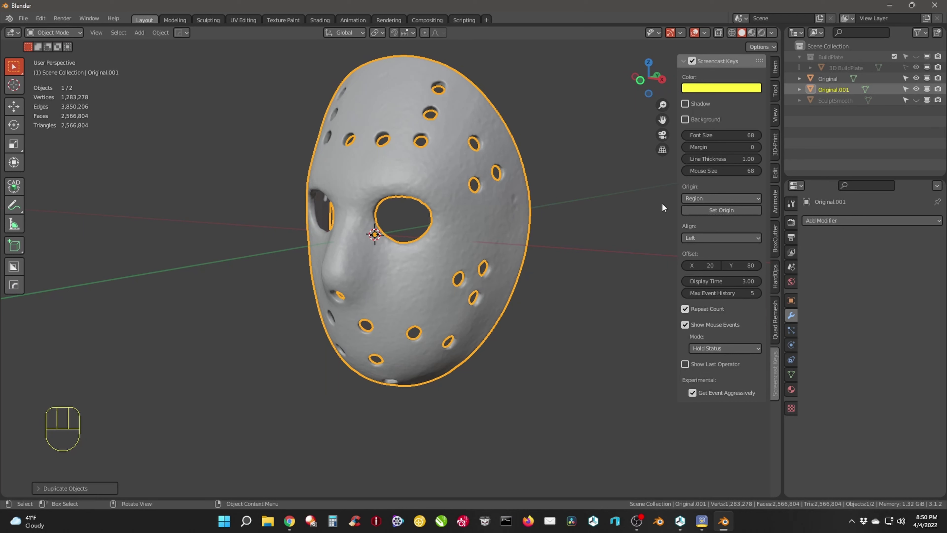
pyautogui.click(916, 79)
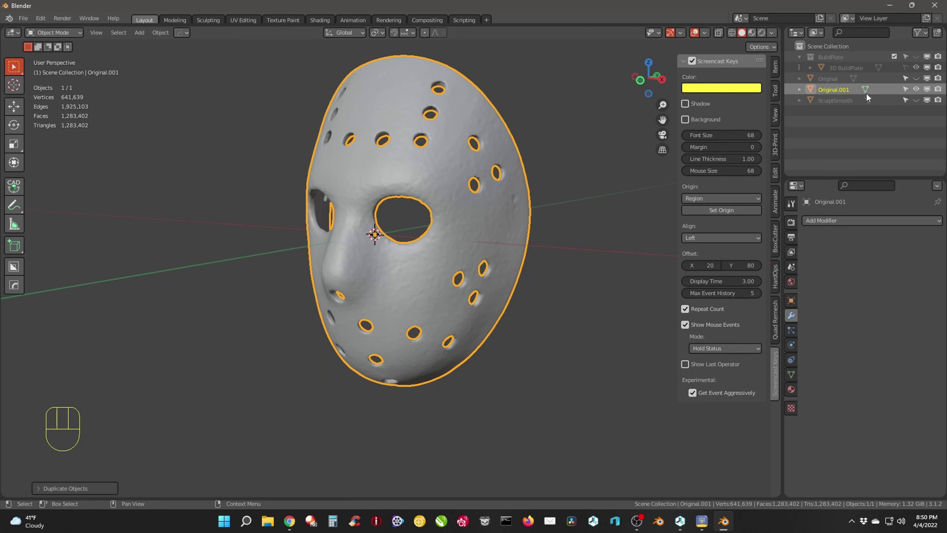
# Step: Rename the new duplicate as QuadRemesh
pyautogui.doubleClick(836, 91)
pyautogui.write('O')
pyautogui.write('uadRem')
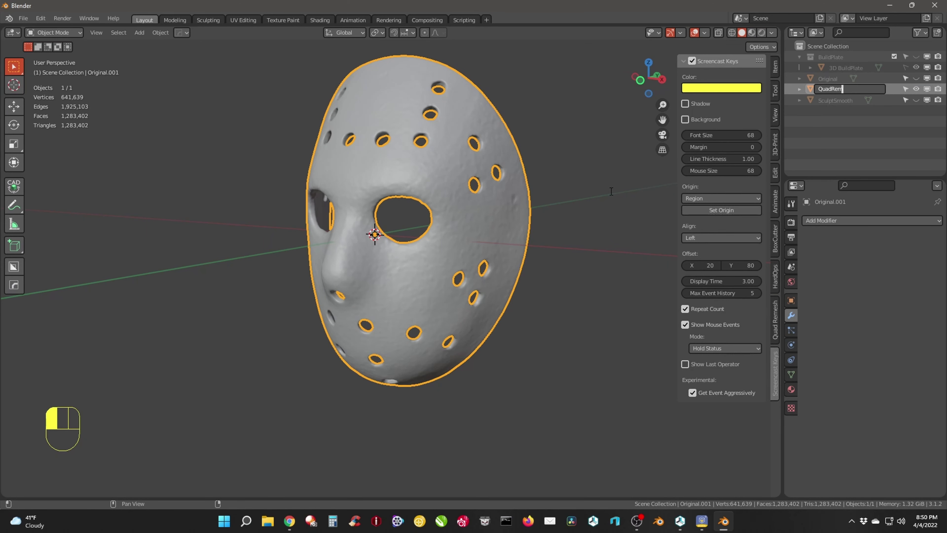
pyautogui.write('esh')
pyautogui.press('Return')
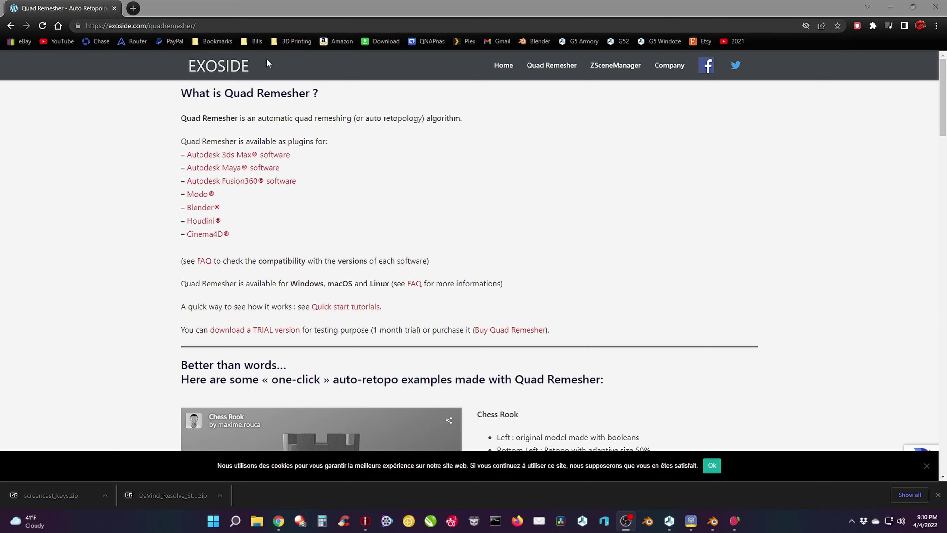
# Step: Open the Buy Quad Remesher page on the Exoside website
pyautogui.moveTo(551, 67)
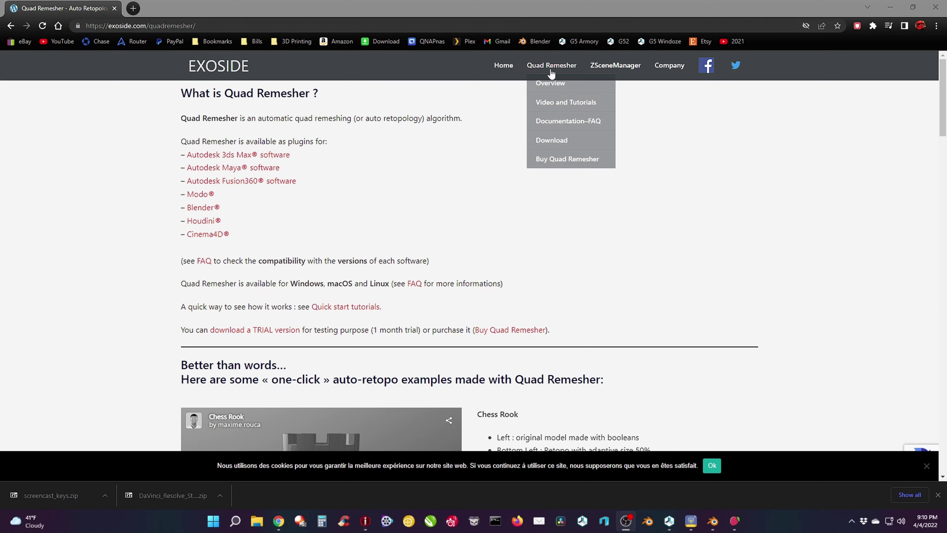
pyautogui.click(561, 162)
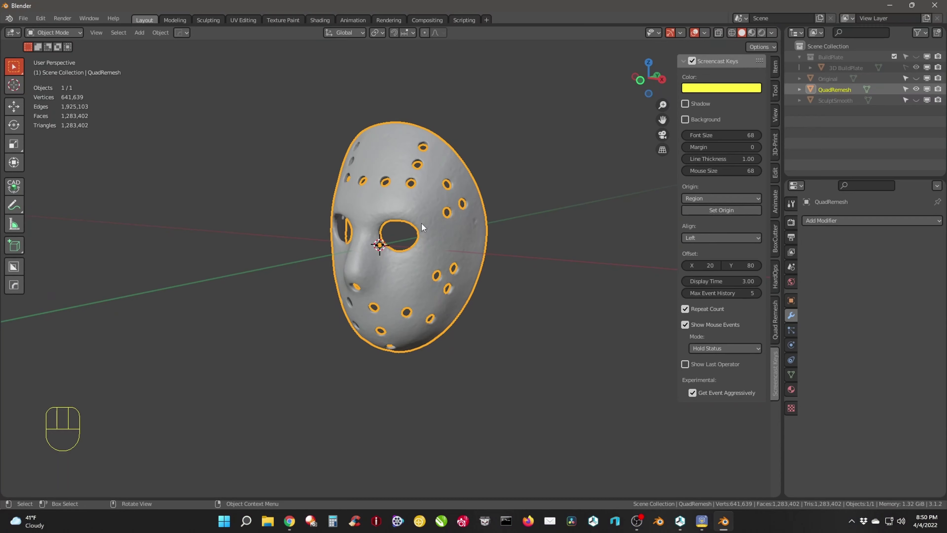
# Step: Switch back to Blender and remesh the QuadRemesh mask with Quad Remesher at a quad count of 8000
pyautogui.scroll(5, 422, 223)
pyautogui.moveTo(422, 222); pyautogui.dragTo(493, 230, button='middle')
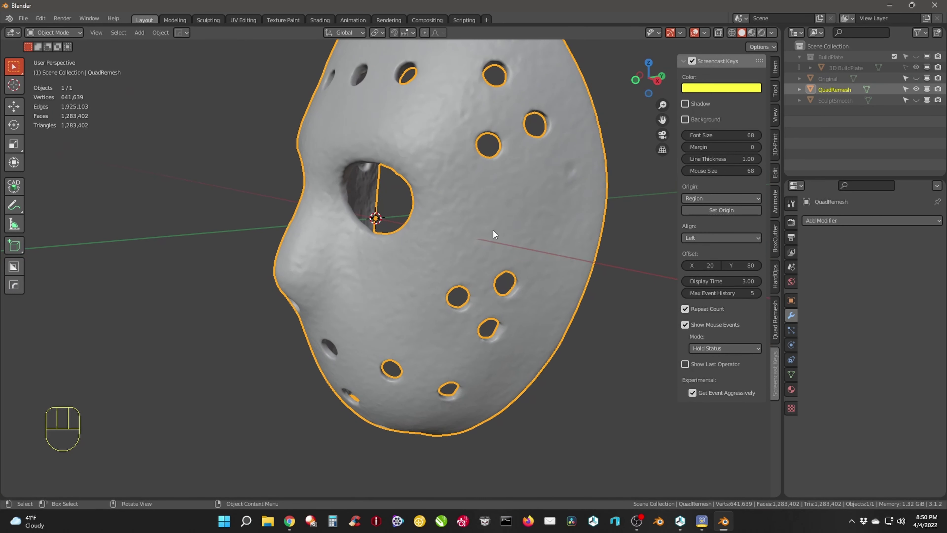
pyautogui.click(687, 66)
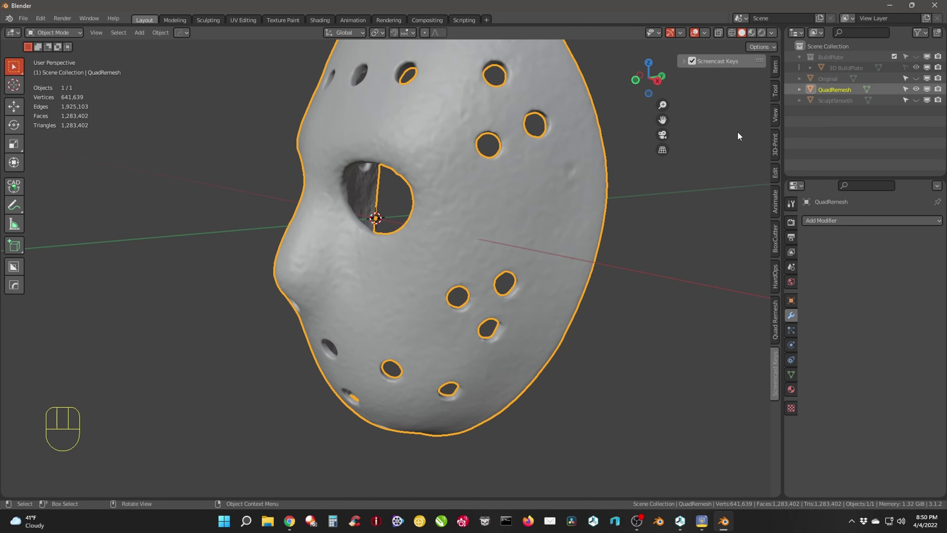
pyautogui.click(776, 321)
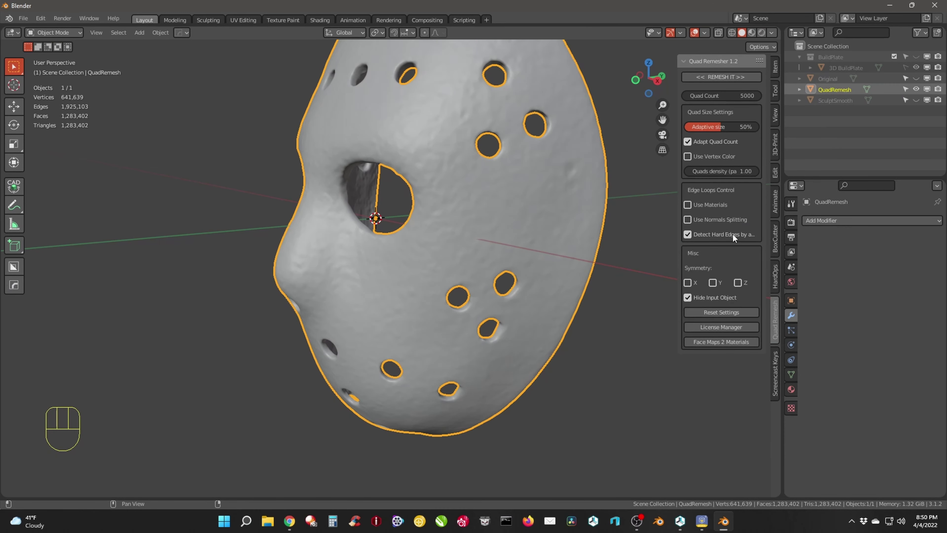
pyautogui.moveTo(480, 253); pyautogui.dragTo(566, 226, button='middle')
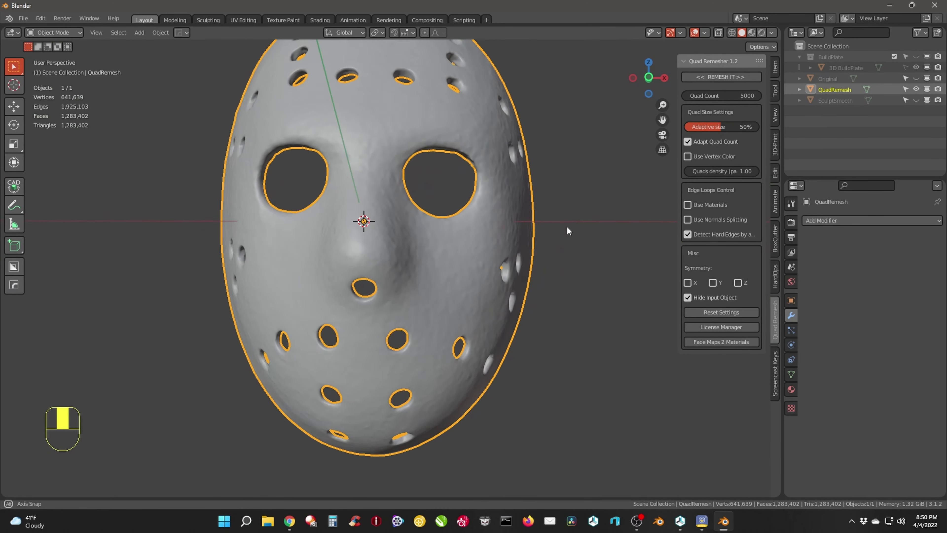
pyautogui.moveTo(487, 249); pyautogui.dragTo(431, 279, button='middle')
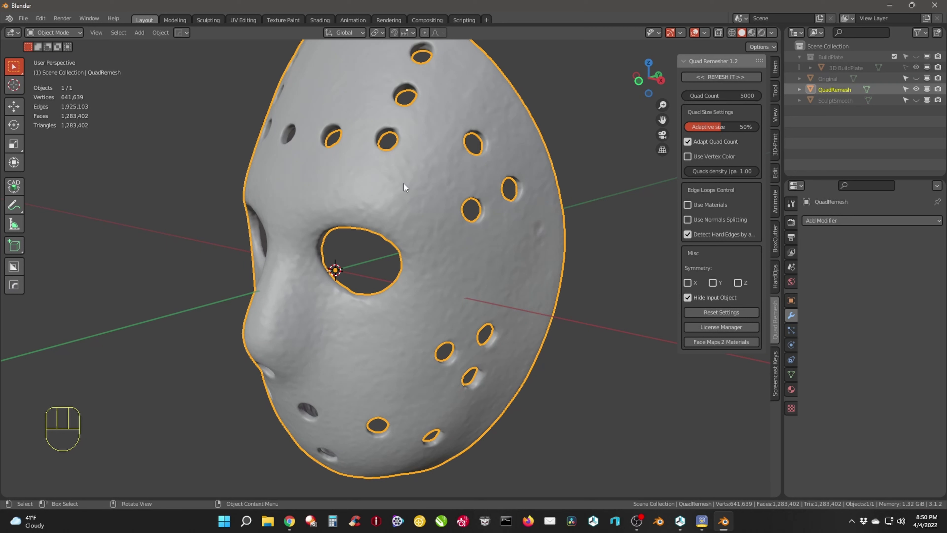
pyautogui.click(732, 96)
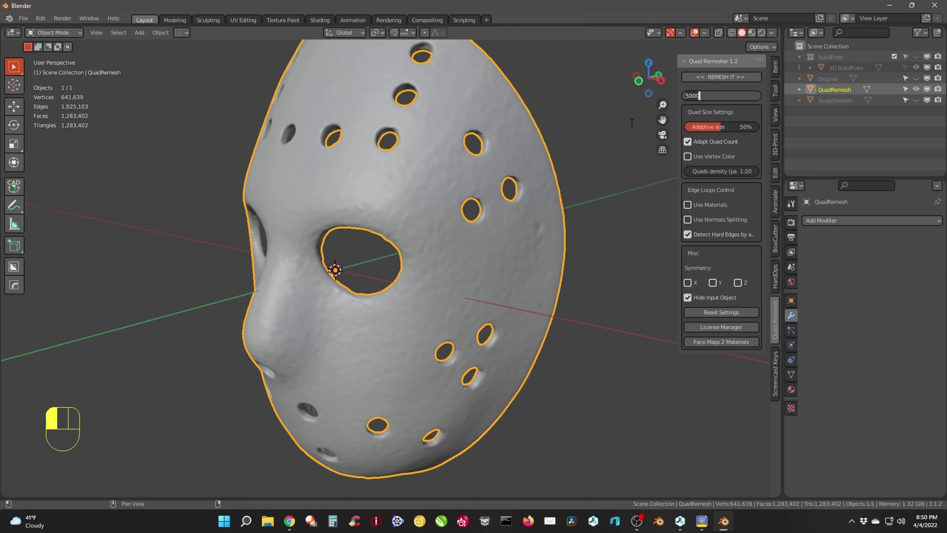
pyautogui.press('BackSpace')
pyautogui.press('BackSpace')
pyautogui.press('BackSpace')
pyautogui.press('BackSpace')
pyautogui.write('8000')
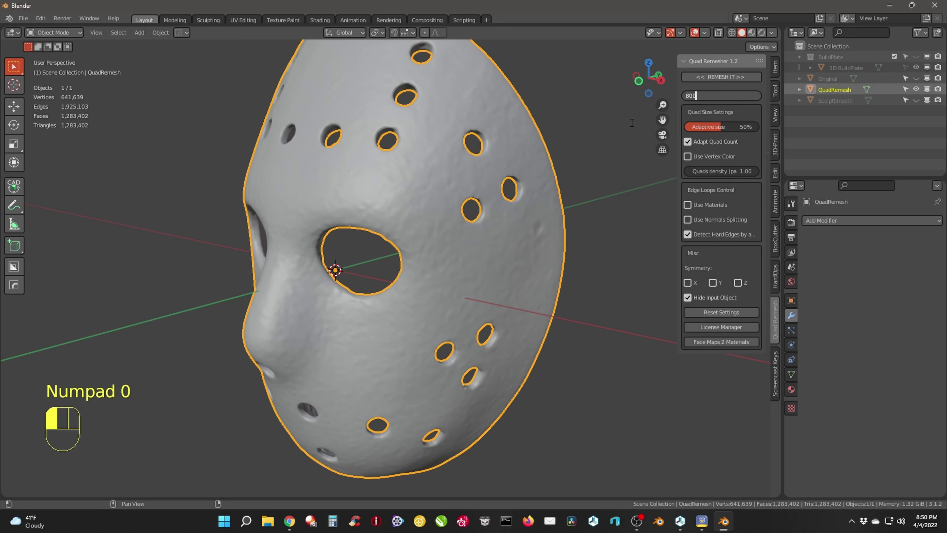
pyautogui.press('Return')
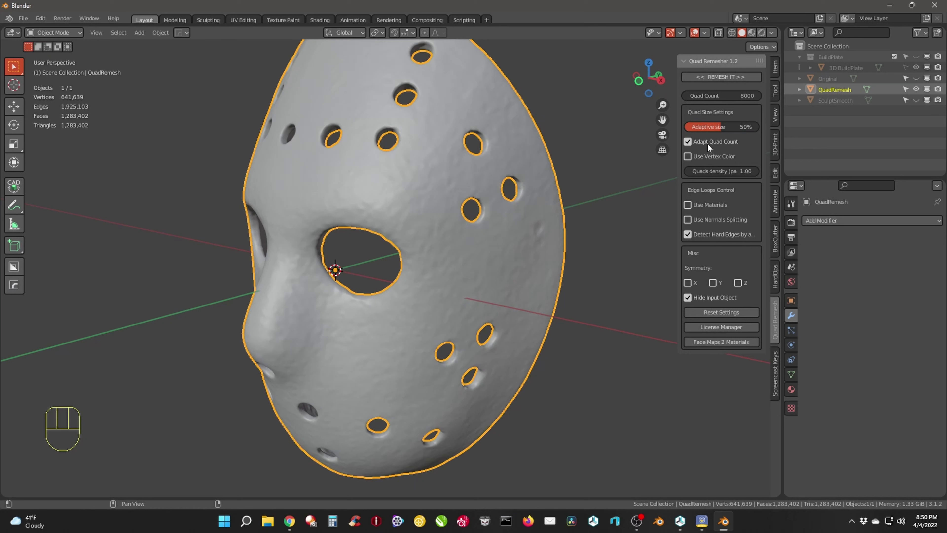
pyautogui.click(721, 77)
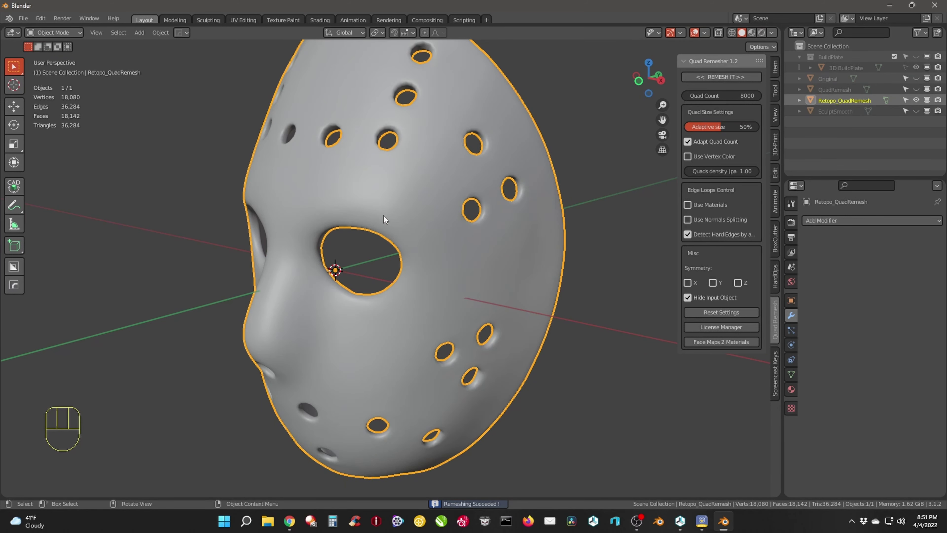
# Step: Inspect the remeshed mask's topology and surface smoothness around the face, cheek holes and eye openings
pyautogui.moveTo(347, 332); pyautogui.dragTo(528, 220, button='middle')
pyautogui.press('Tab')
pyautogui.press('Tab')
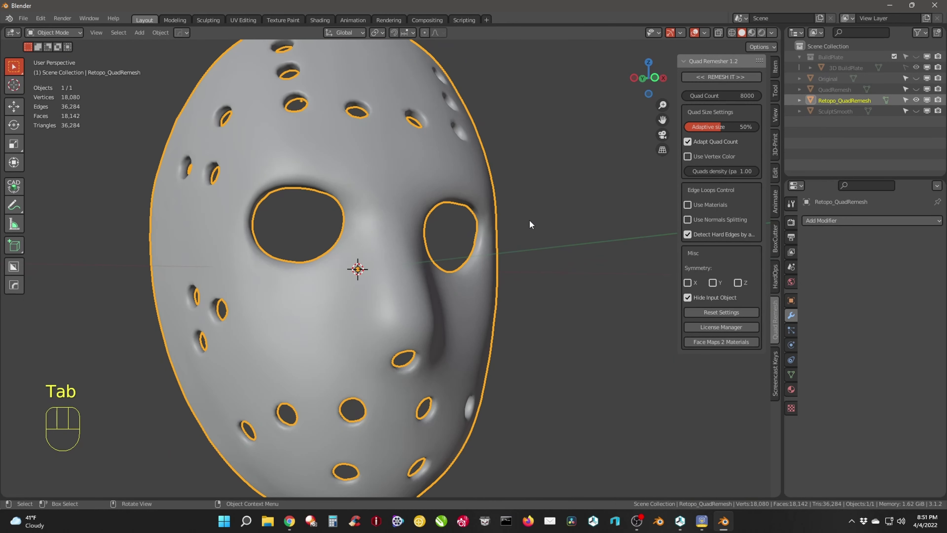
pyautogui.moveTo(312, 324); pyautogui.dragTo(359, 299, button='middle')
pyautogui.scroll(5, 351, 301)
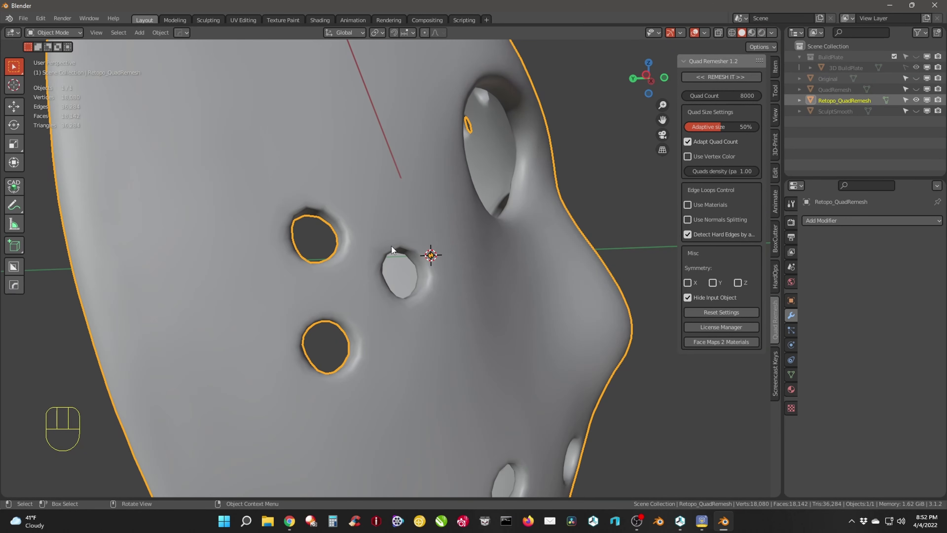
pyautogui.moveTo(403, 302); pyautogui.dragTo(293, 322, button='middle')
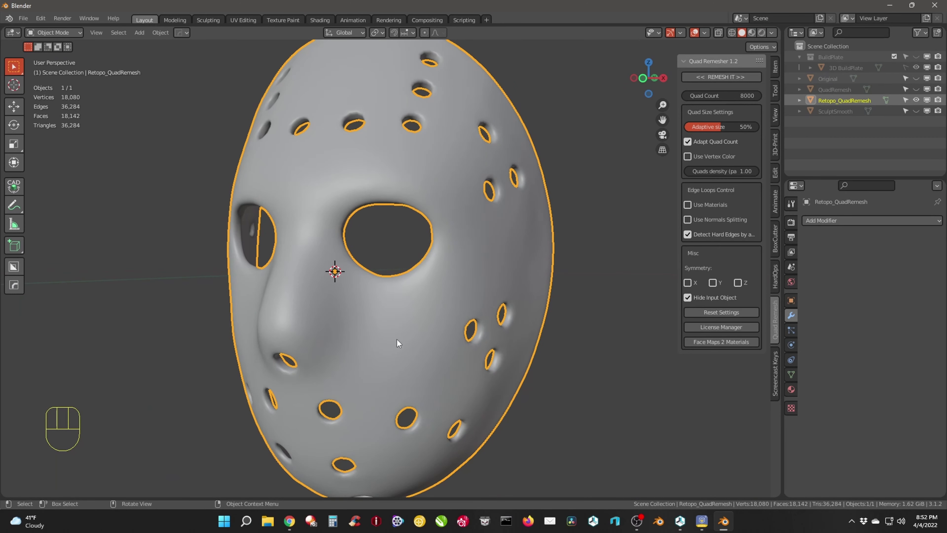
# Step: Show the 3D-Print clean-up options and run all the printability checks on Retopo_QuadRemesh
pyautogui.click(775, 145)
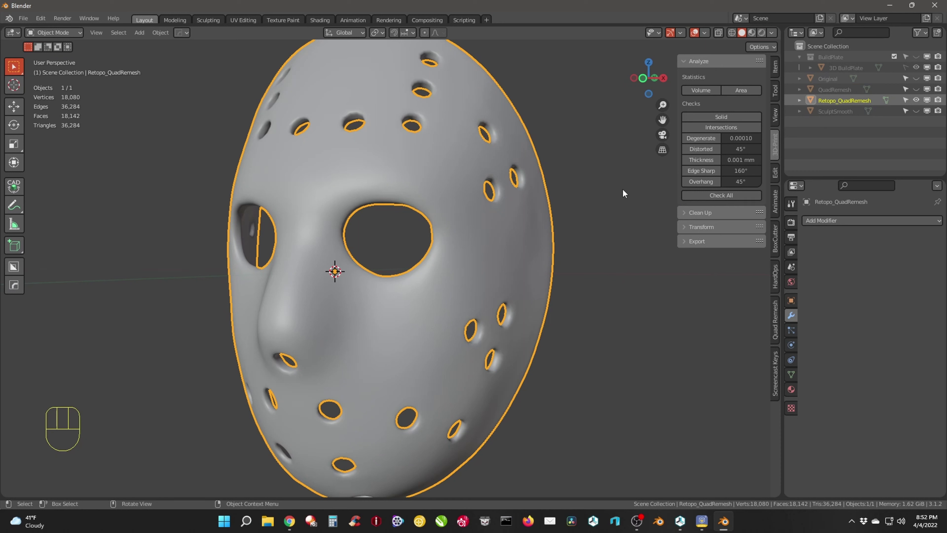
pyautogui.click(687, 213)
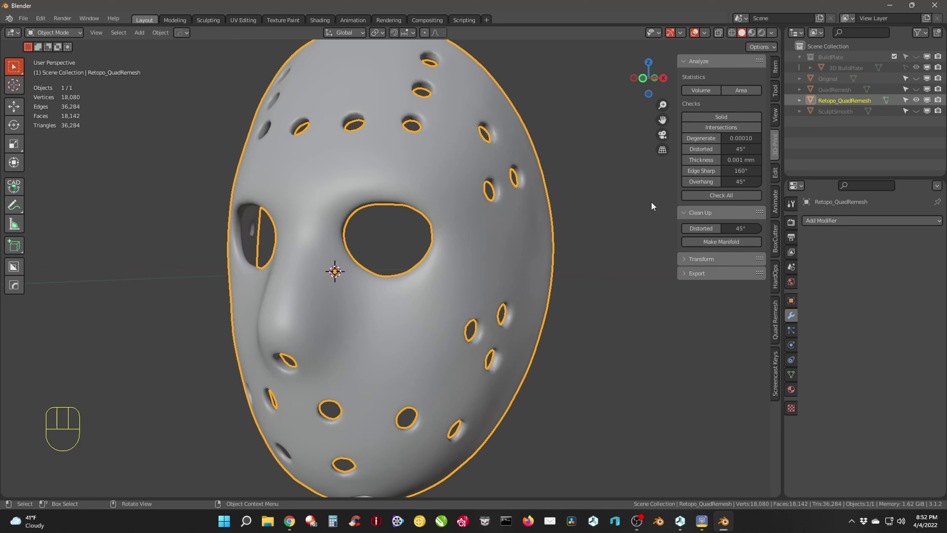
pyautogui.click(712, 195)
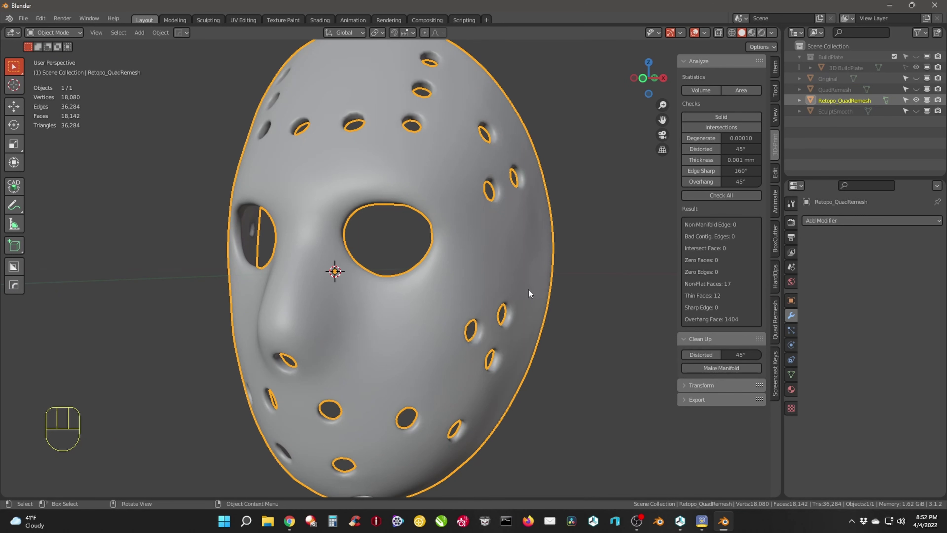
# Step: In Edit Mode, select only the non-flat faces reported by the print check, examine the one beside a mask hole, and delete these faces
pyautogui.press('Tab')
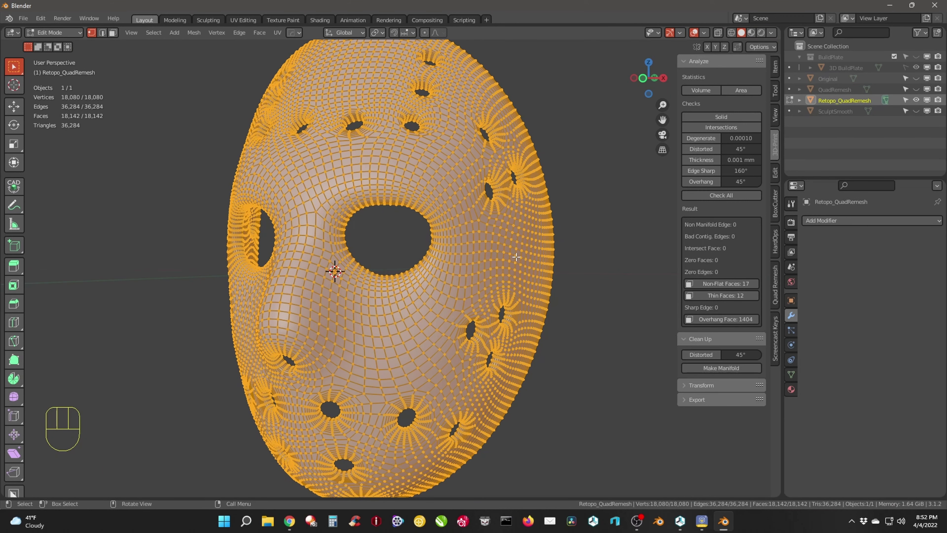
pyautogui.press('a')
pyautogui.press('a')
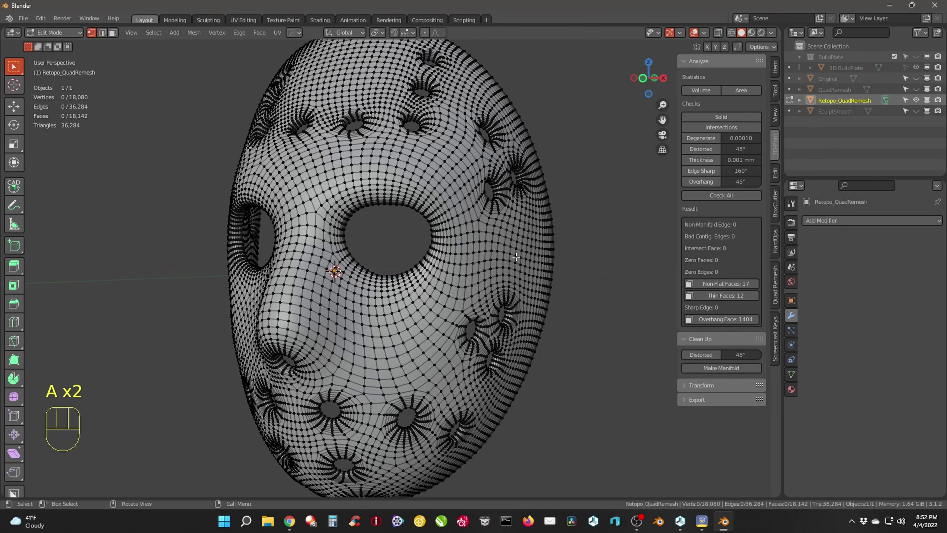
pyautogui.click(720, 285)
pyautogui.moveTo(550, 293); pyautogui.dragTo(370, 287, button='middle')
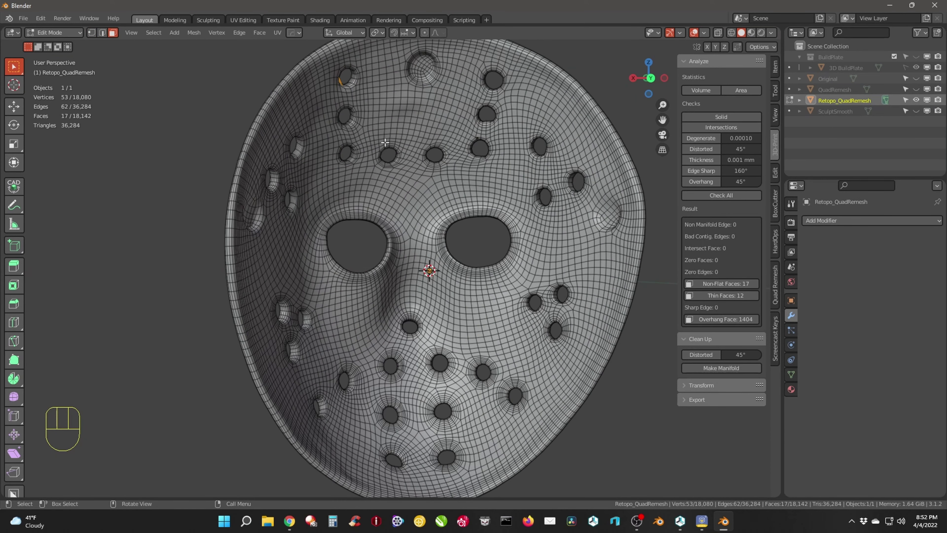
pyautogui.press('KP_Decimal')
pyautogui.moveTo(350, 224); pyautogui.dragTo(338, 281, button='middle')
pyautogui.scroll(4, 249, 242)
pyautogui.scroll(2, 340, 283)
pyautogui.moveTo(266, 226); pyautogui.dragTo(284, 260, button='middle')
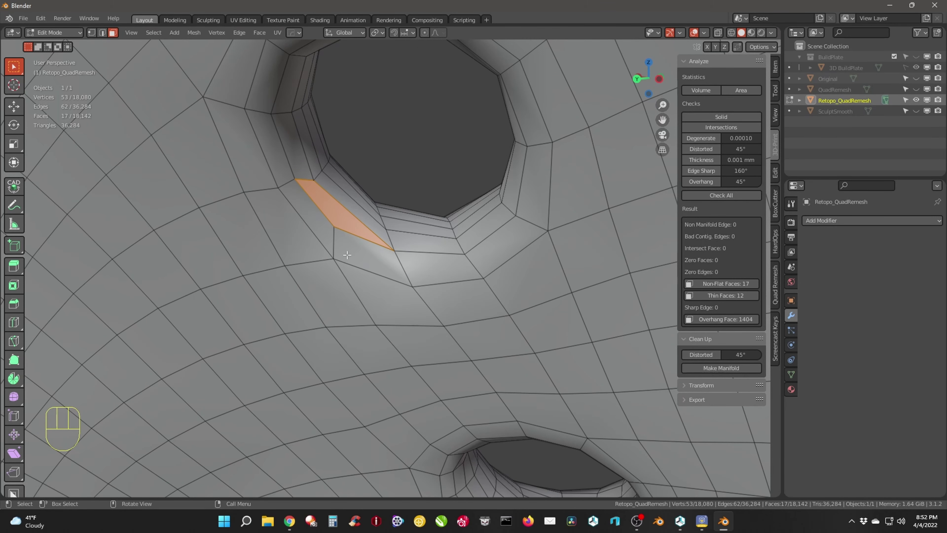
pyautogui.press('Delete')
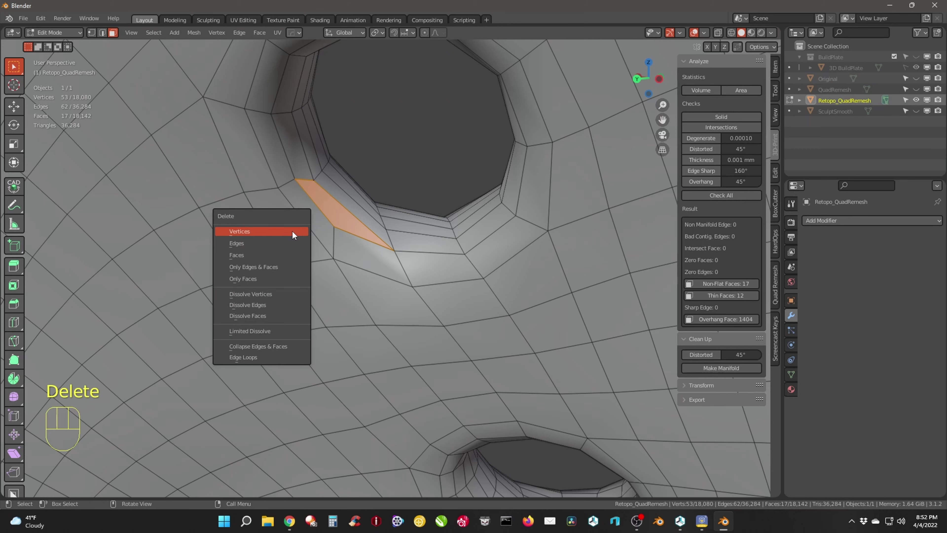
pyautogui.click(275, 255)
# Step: Fill the gap beside the mask hole with a new face built from its four corner vertices
pyautogui.moveTo(298, 245)
pyautogui.mouseDown(button='middle')
pyautogui.moveTo(306, 262)
pyautogui.moveTo(314, 247)
pyautogui.mouseUp(button='middle')
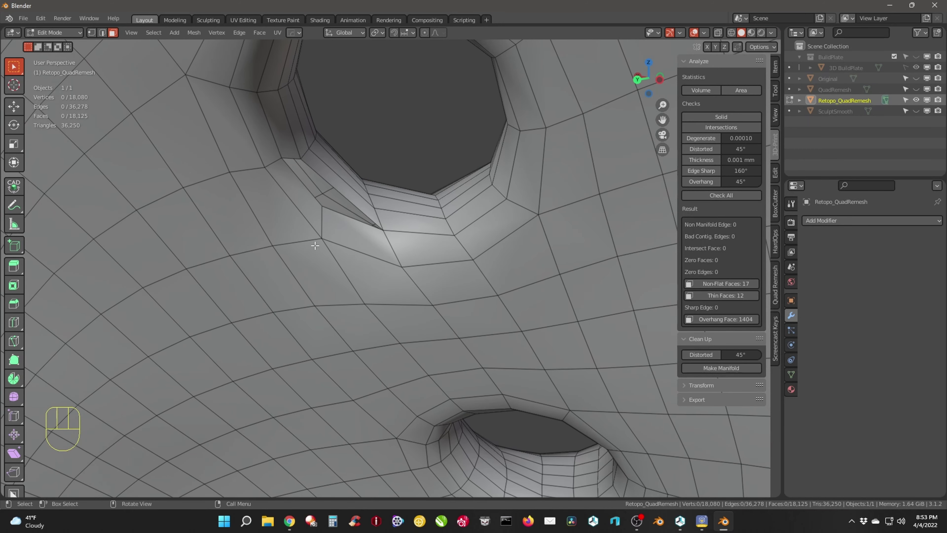
pyautogui.scroll(4, 315, 245)
pyautogui.scroll(2, 315, 245)
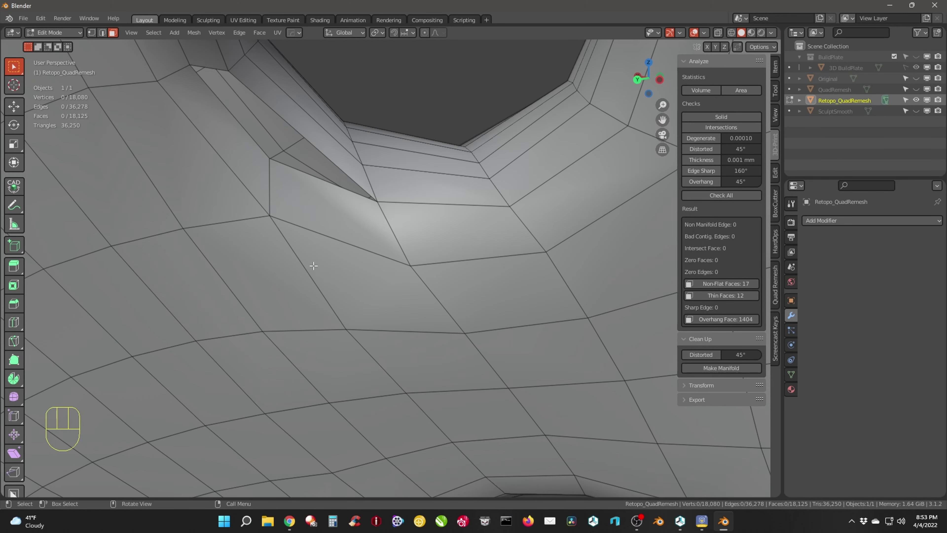
pyautogui.press('1')
pyautogui.click(190, 69)
pyautogui.keyDown('shift'); pyautogui.click(228, 71); pyautogui.keyUp('shift')
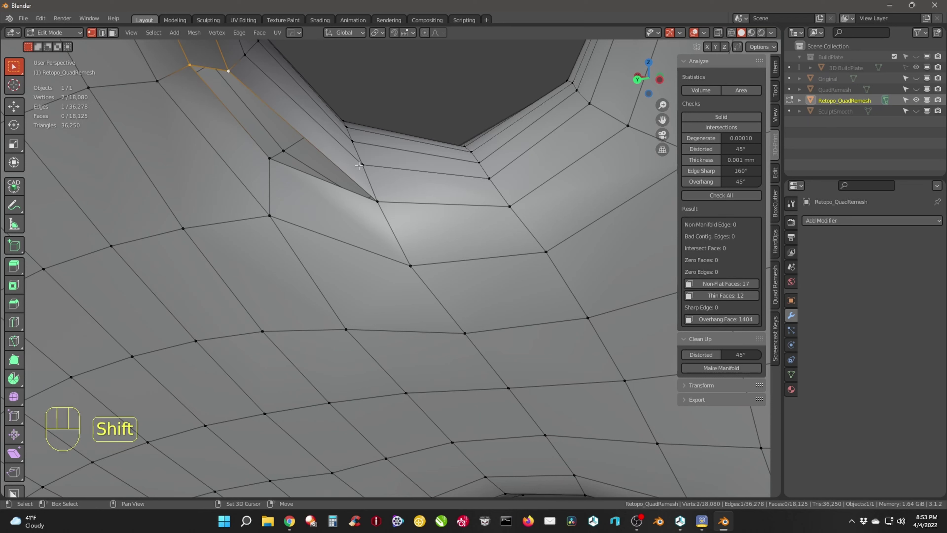
pyautogui.keyDown('shift'); pyautogui.click(377, 200); pyautogui.keyUp('shift')
pyautogui.keyDown('shift'); pyautogui.click(266, 163); pyautogui.keyUp('shift')
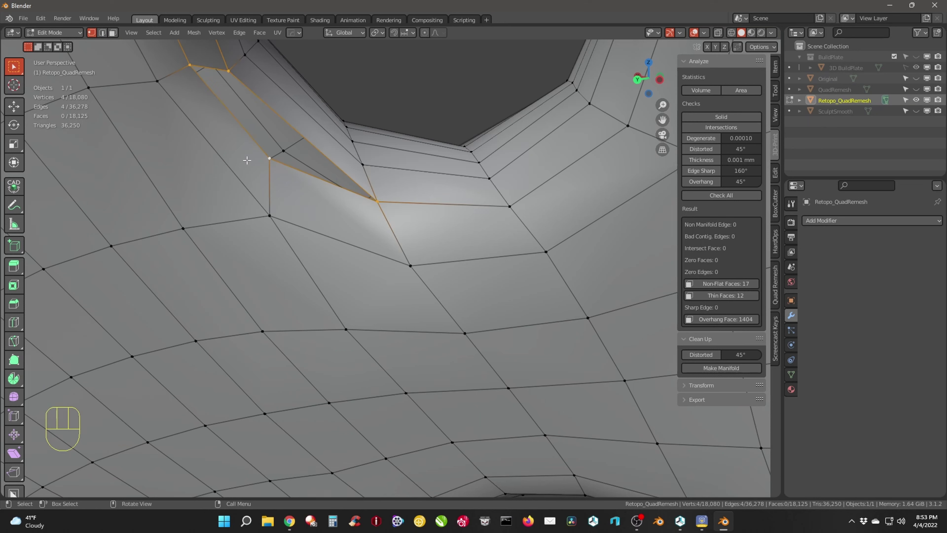
pyautogui.press('f')
# Step: Re-run all the printability checks on the edited mask and select the reported thin faces
pyautogui.moveTo(247, 159); pyautogui.dragTo(481, 205, button='middle')
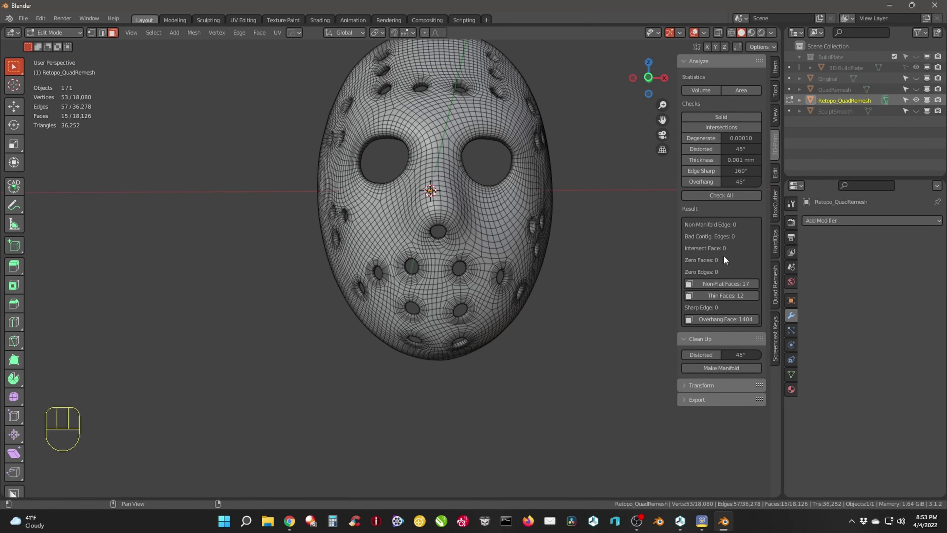
pyautogui.click(717, 298)
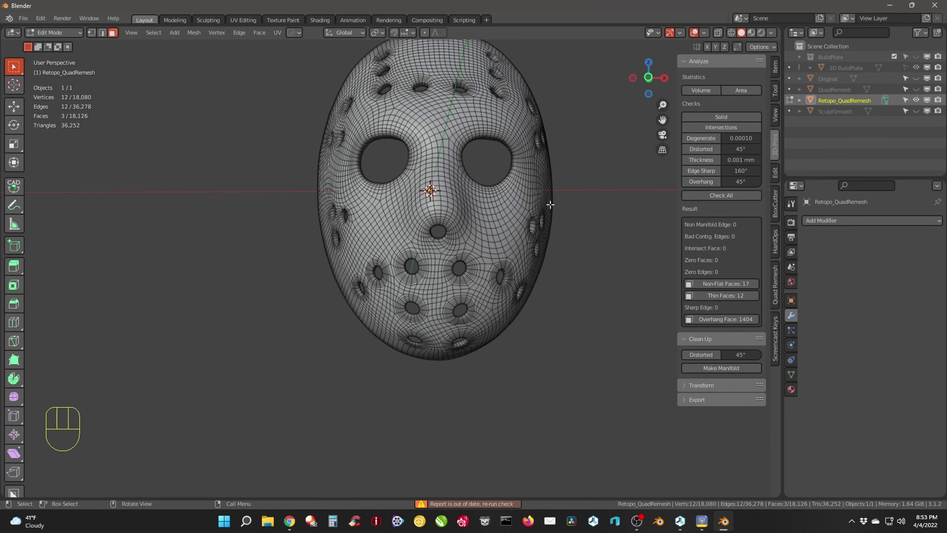
pyautogui.moveTo(549, 204); pyautogui.dragTo(417, 261, button='middle')
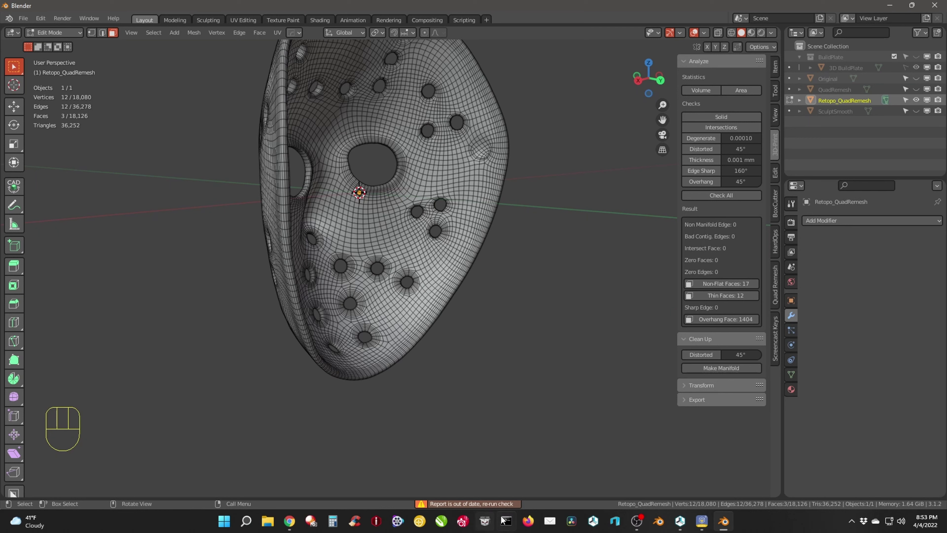
pyautogui.click(703, 196)
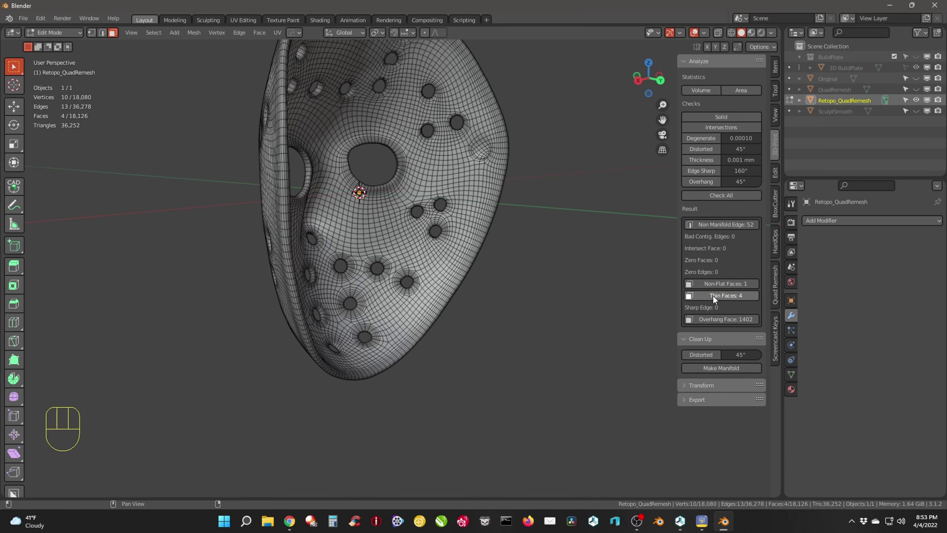
# Step: Frame the thin faces, then select the entire stray floating mesh patch through X-ray and delete its faces
pyautogui.press('KP_Decimal')
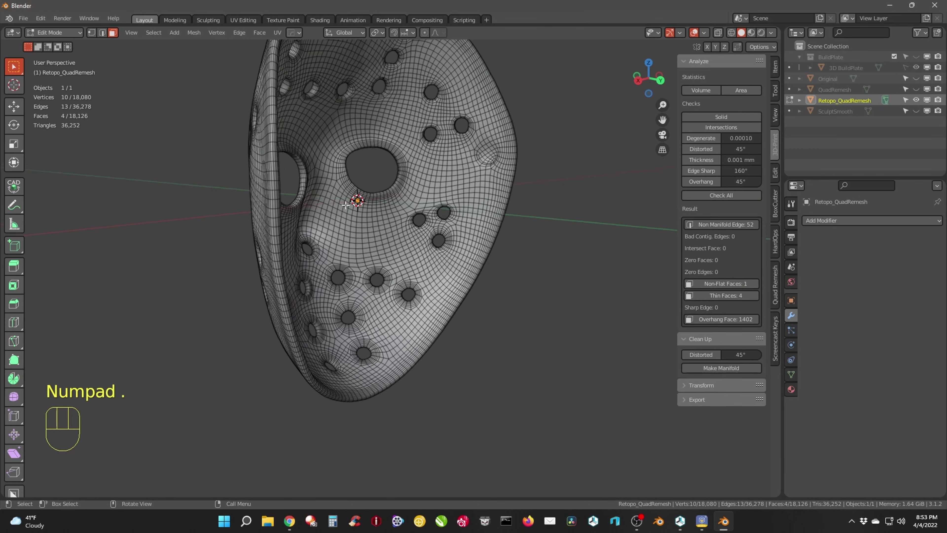
pyautogui.moveTo(393, 228); pyautogui.dragTo(388, 171, button='middle')
pyautogui.keyDown('shift'); pyautogui.moveTo(475, 276); pyautogui.dragTo(466, 340, button='middle'); pyautogui.keyUp('shift')
pyautogui.scroll(-4, 449, 279)
pyautogui.scroll(-2, 446, 287)
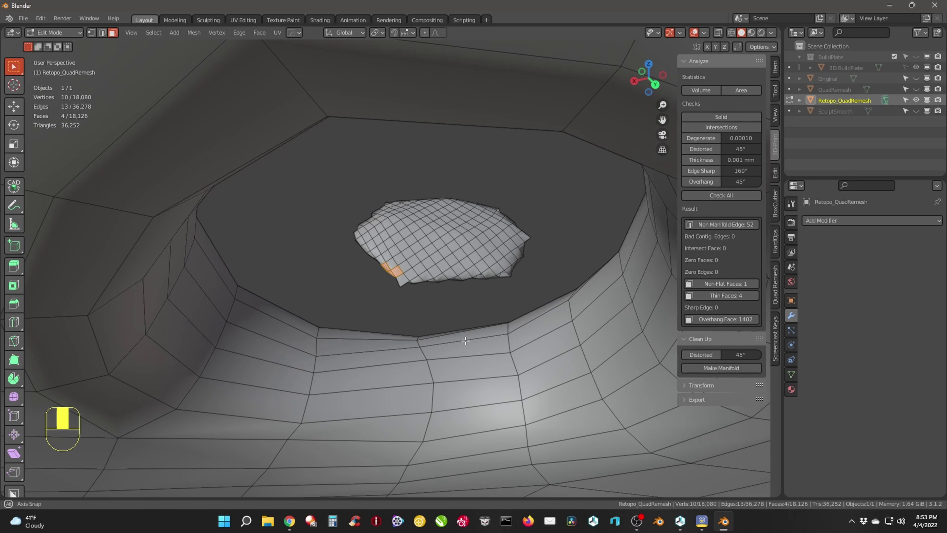
pyautogui.moveTo(349, 181); pyautogui.dragTo(538, 296)
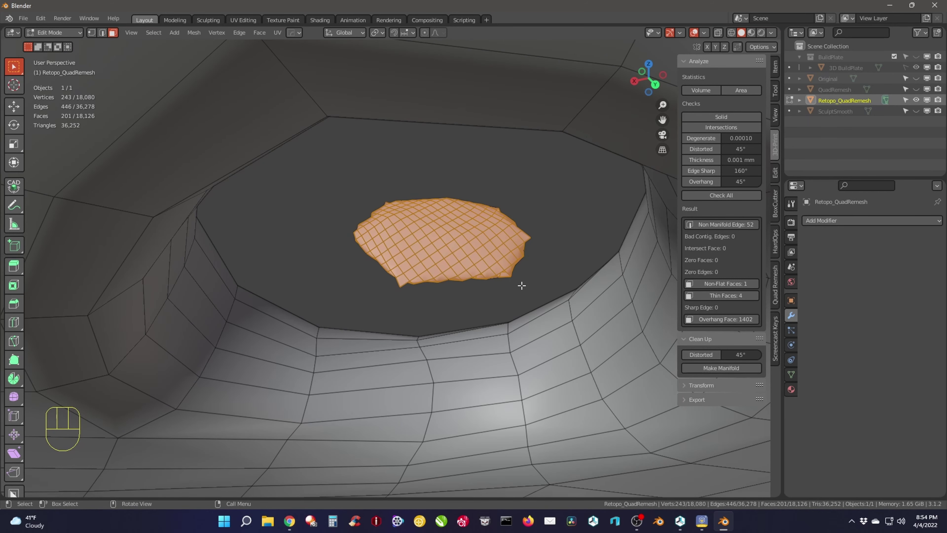
pyautogui.hotkey('alt', 'z')
pyautogui.moveTo(325, 161); pyautogui.dragTo(549, 294)
pyautogui.press('Delete')
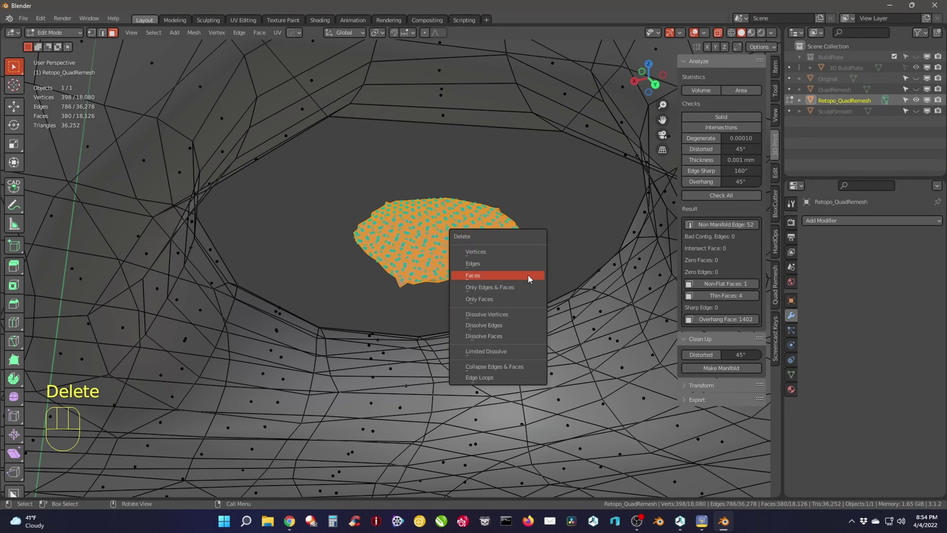
pyautogui.click(528, 274)
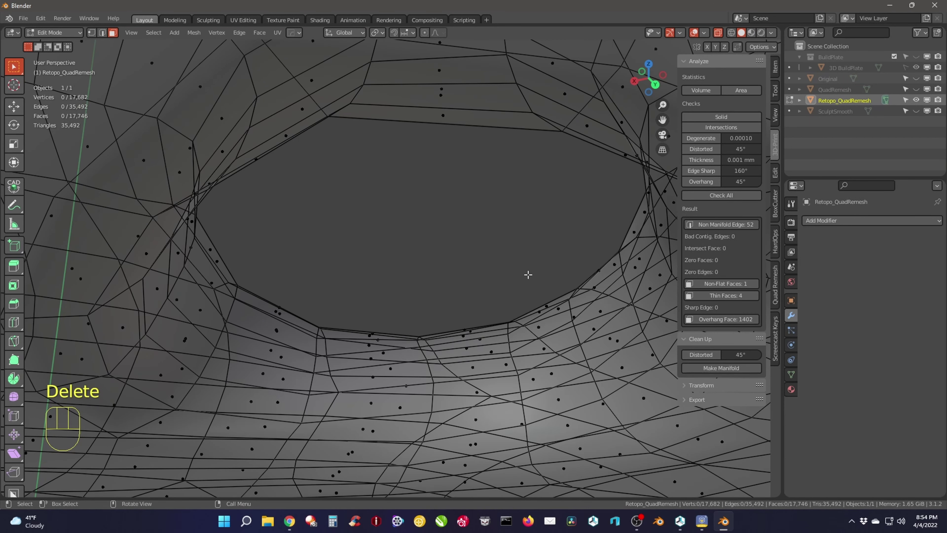
# Step: Turn off X-ray, re-run all the printability checks on the repaired mask, and return to Object Mode
pyautogui.hotkey('alt', 'z')
pyautogui.moveTo(505, 268); pyautogui.dragTo(457, 282, button='middle')
pyautogui.scroll(-4, 457, 282)
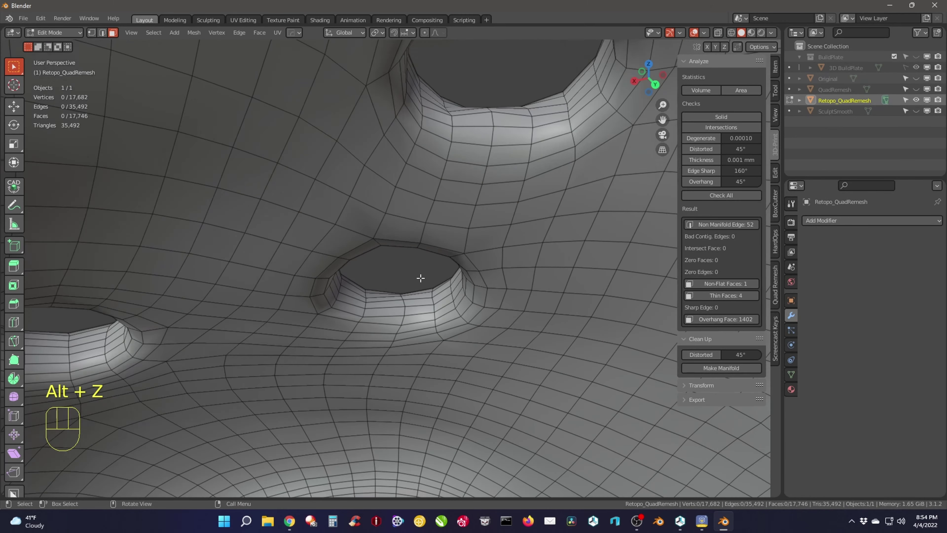
pyautogui.scroll(-3, 420, 278)
pyautogui.click(715, 195)
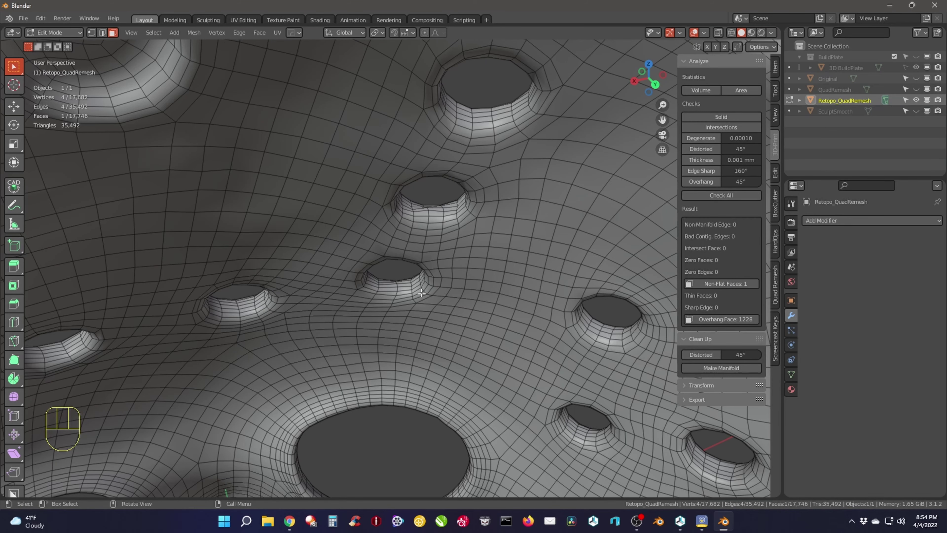
pyautogui.press('KP_Decimal')
pyautogui.moveTo(376, 297); pyautogui.dragTo(460, 249, button='middle')
pyautogui.press('Tab')
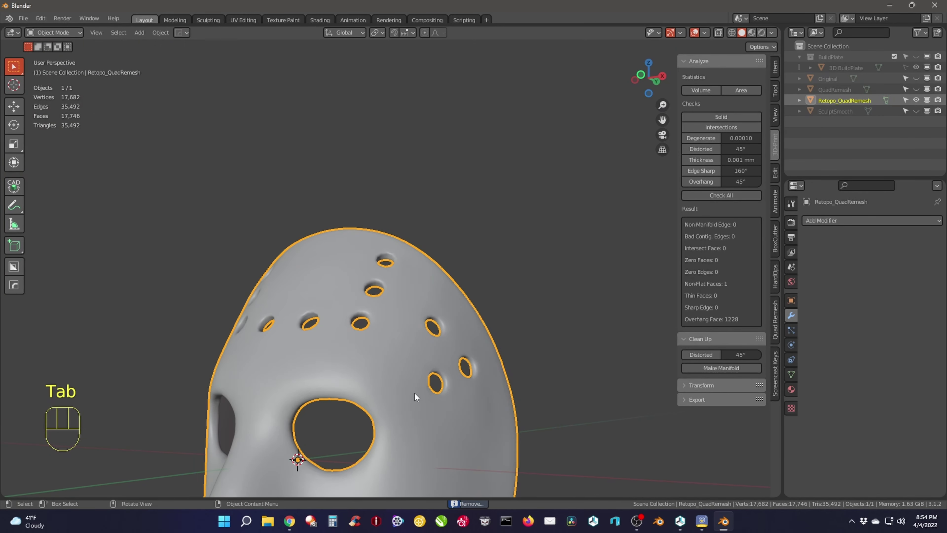
# Step: Start an STL export of the repaired mask and choose the Downloads folder as its destination
pyautogui.keyDown('shift'); pyautogui.moveTo(396, 377); pyautogui.dragTo(446, 214, button='middle'); pyautogui.keyUp('shift')
pyautogui.moveTo(392, 262); pyautogui.dragTo(482, 258, button='middle')
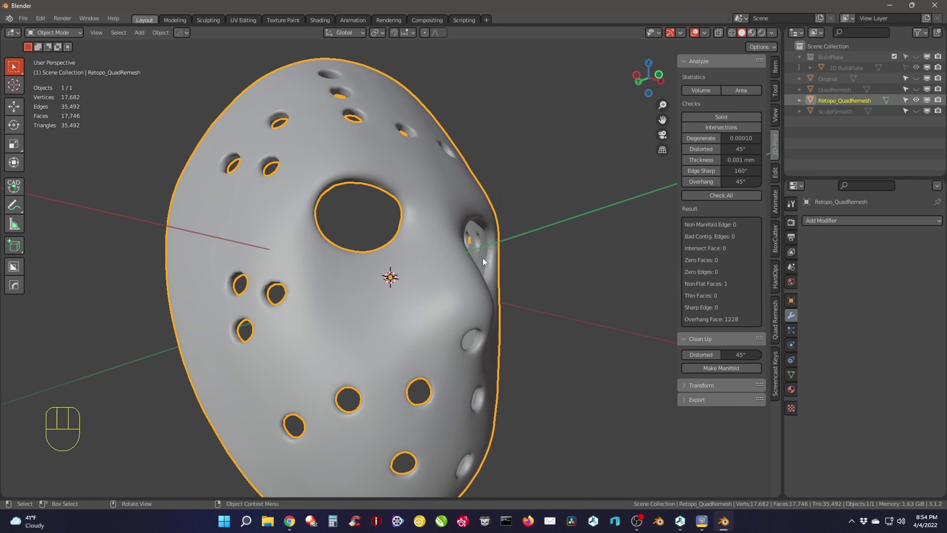
pyautogui.moveTo(322, 184); pyautogui.dragTo(331, 223, button='middle')
pyautogui.click(24, 19)
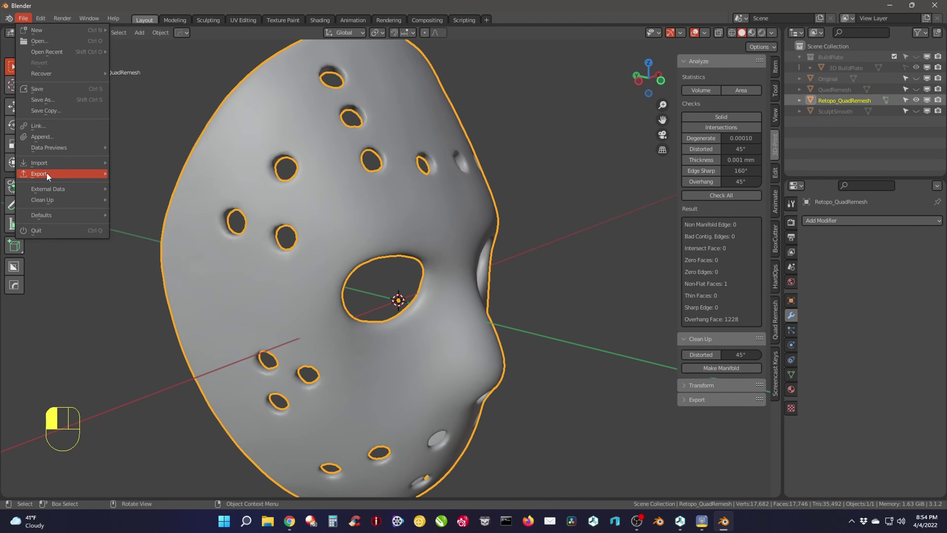
pyautogui.moveTo(47, 172)
pyautogui.click(152, 259)
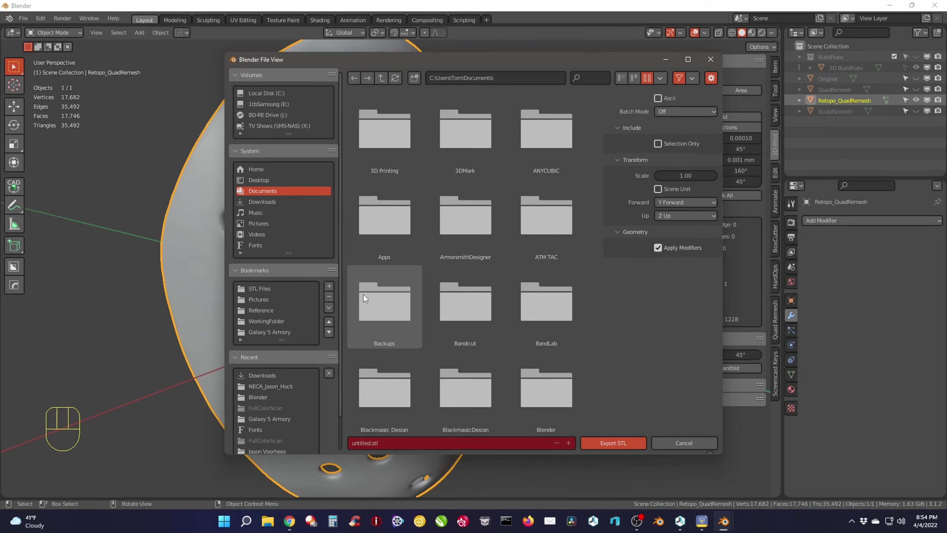
pyautogui.click(278, 203)
# Step: Name the export file test.stl, restrict it to Selection Only, and export the STL
pyautogui.click(407, 441)
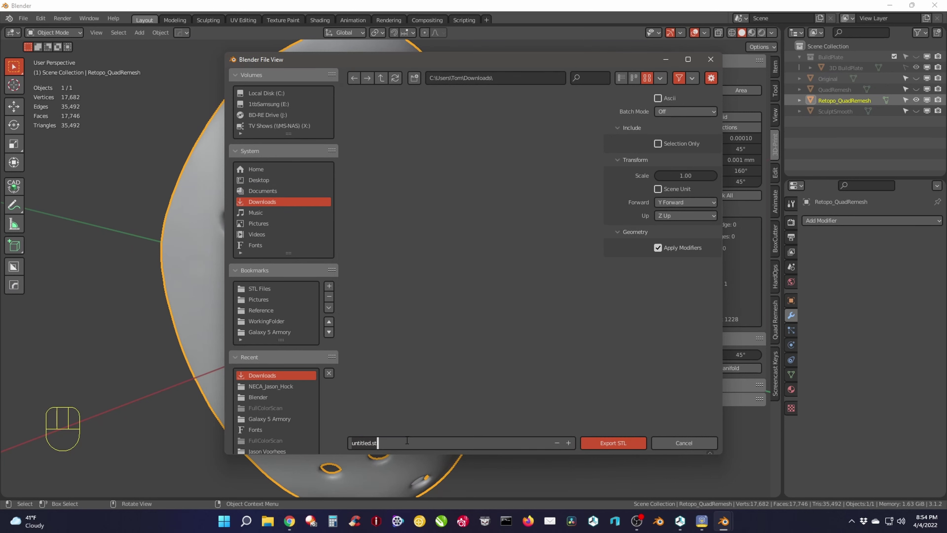
pyautogui.press('BackSpace')
pyautogui.press('BackSpace')
pyautogui.press('BackSpace')
pyautogui.press('BackSpace')
pyautogui.press('BackSpace')
pyautogui.press('BackSpace')
pyautogui.press('BackSpace')
pyautogui.press('BackSpace')
pyautogui.press('BackSpace')
pyautogui.press('BackSpace')
pyautogui.press('BackSpace')
pyautogui.write('test')
pyautogui.press('Return')
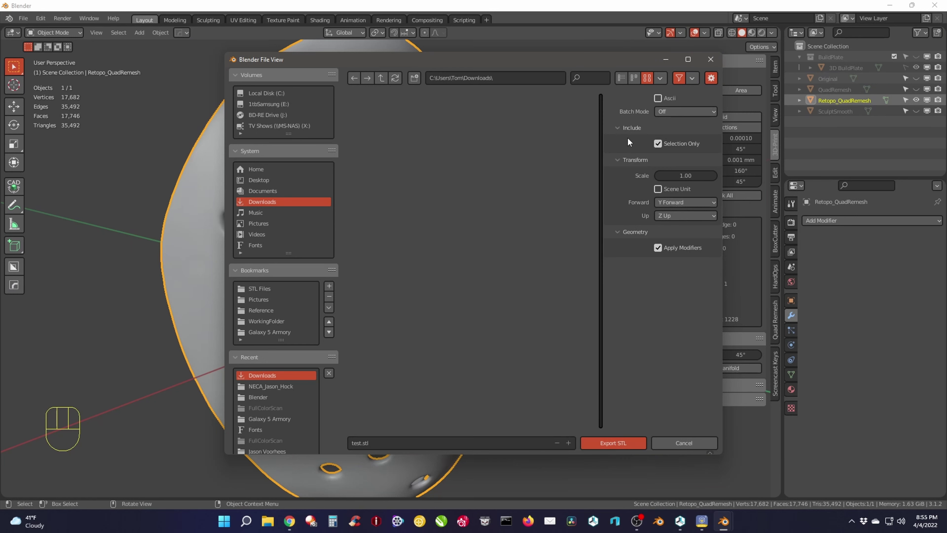
pyautogui.click(601, 442)
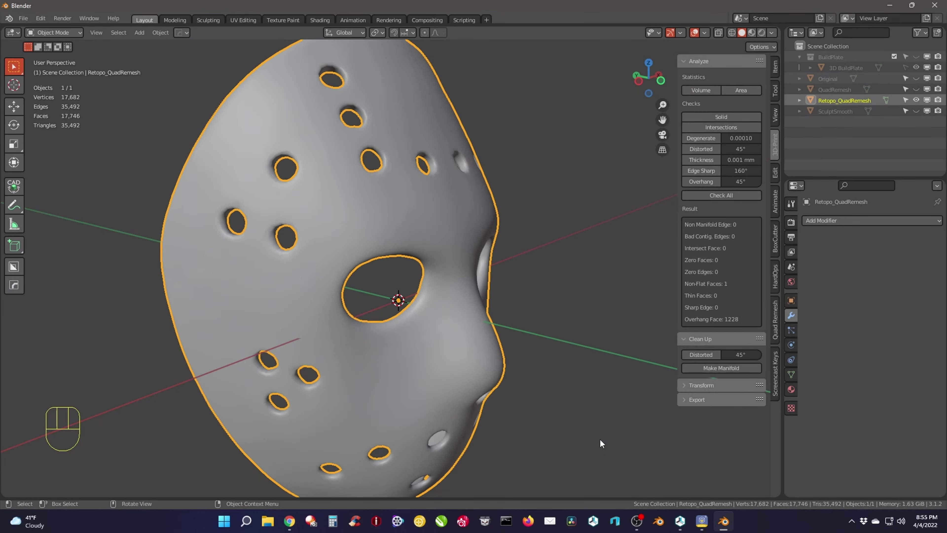
# Step: Switch to ideaMaker in a maximized window, import test.stl from Downloads, and examine the mask's surface and mesh statistics
pyautogui.moveTo(478, 348); pyautogui.dragTo(383, 318, button='middle')
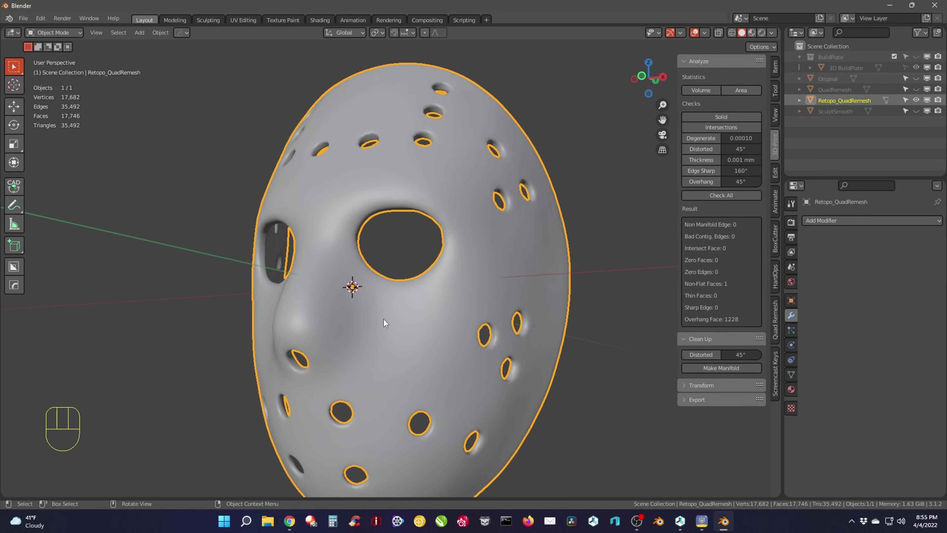
pyautogui.click(376, 520)
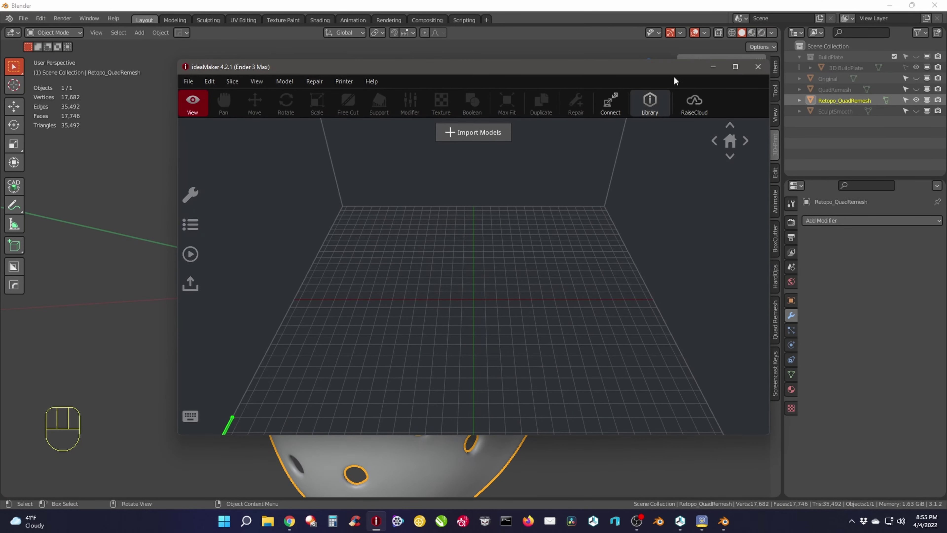
pyautogui.click(736, 66)
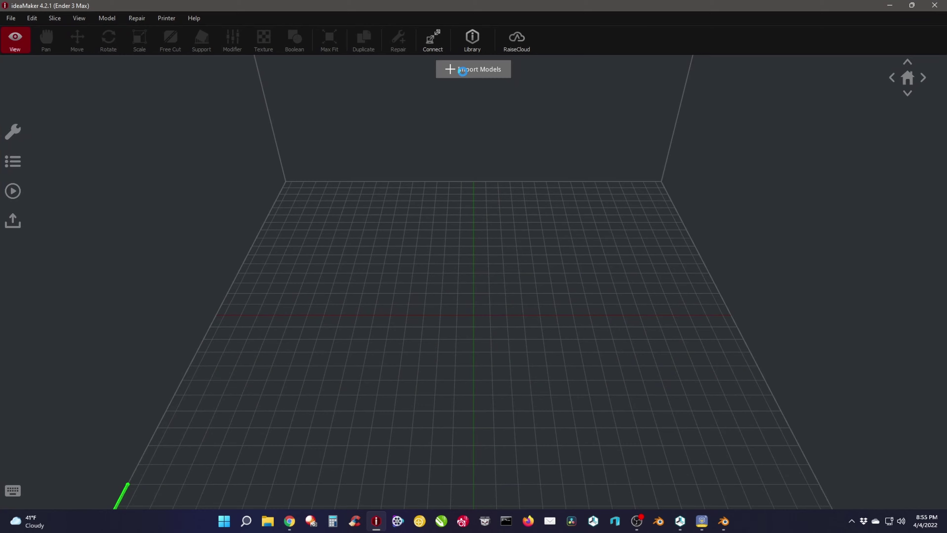
pyautogui.click(462, 70)
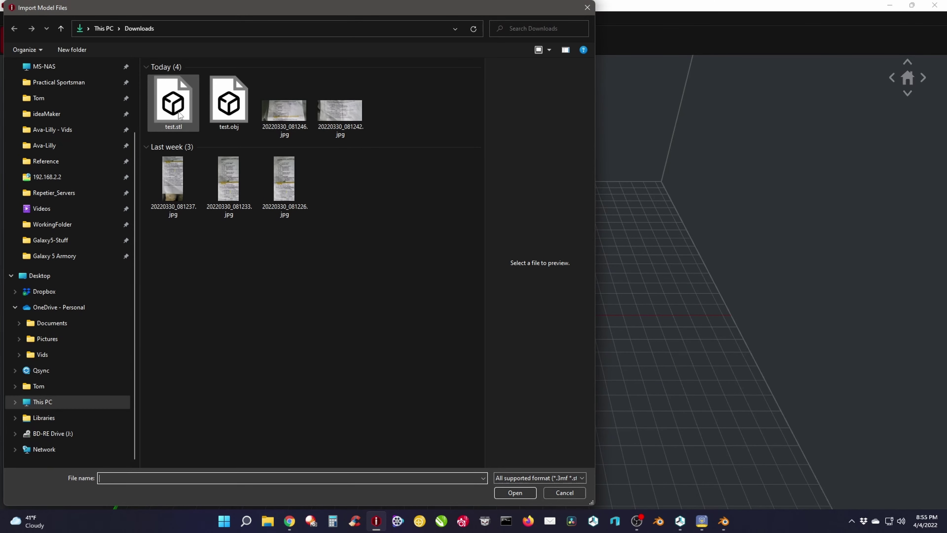
pyautogui.doubleClick(167, 106)
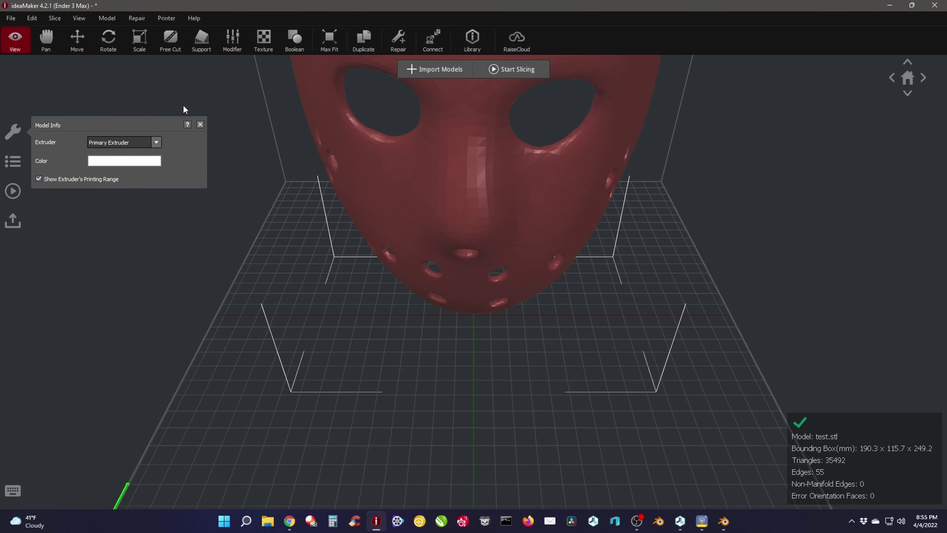
pyautogui.moveTo(401, 237); pyautogui.dragTo(481, 329)
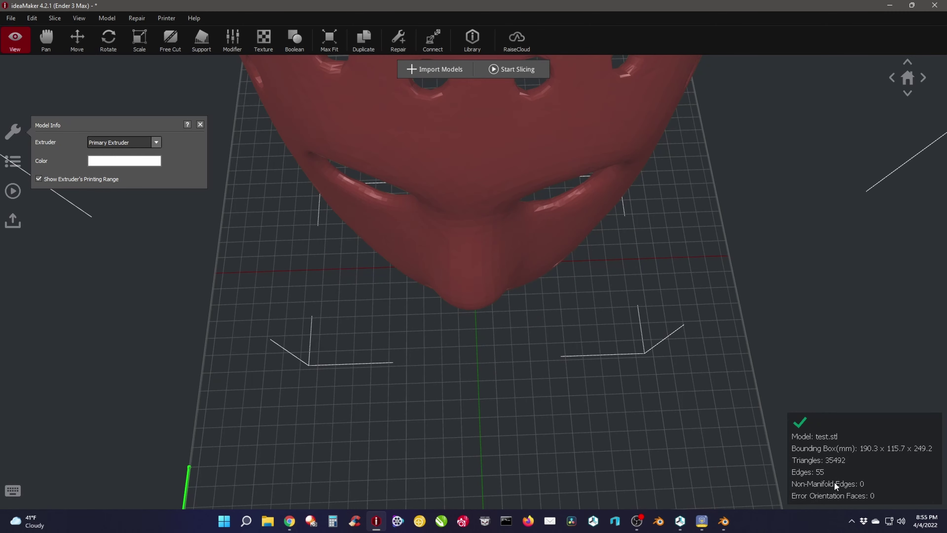
pyautogui.moveTo(550, 368); pyautogui.dragTo(662, 188)
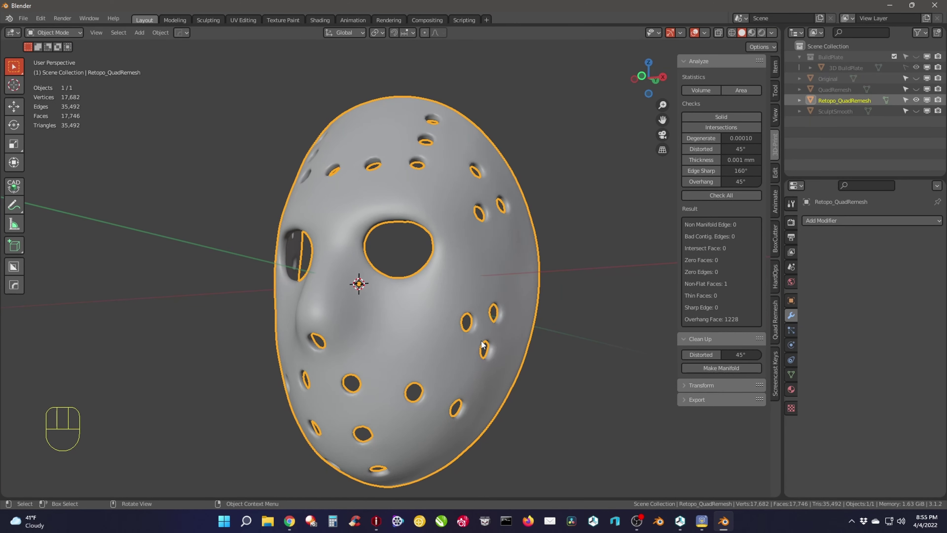
# Step: Switch back to Blender and add a level 2 Catmull-Clark Subdivision modifier to the mask
pyautogui.moveTo(482, 344); pyautogui.dragTo(510, 352, button='middle')
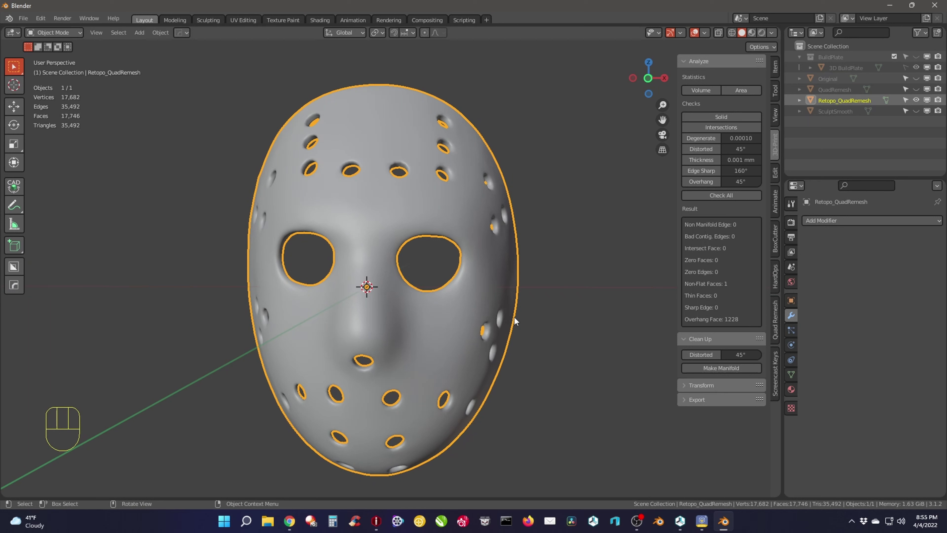
pyautogui.hotkey('ctrl', '2')
pyautogui.hotkey('ctrl', '2')
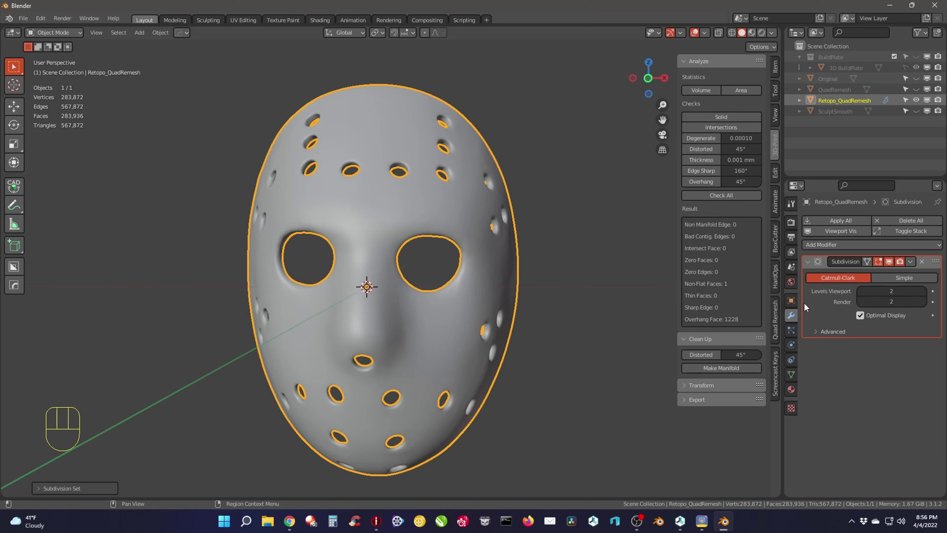
pyautogui.click(839, 244)
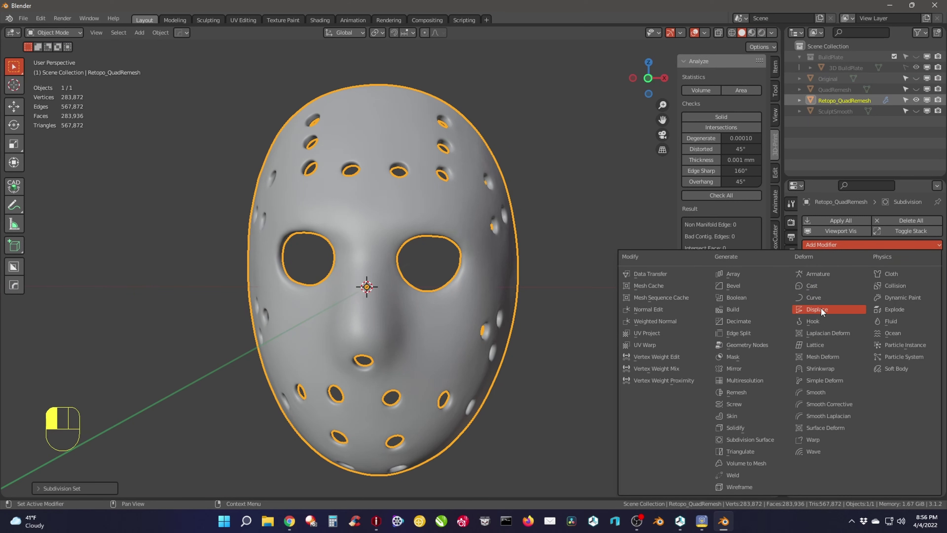
pyautogui.click(843, 246)
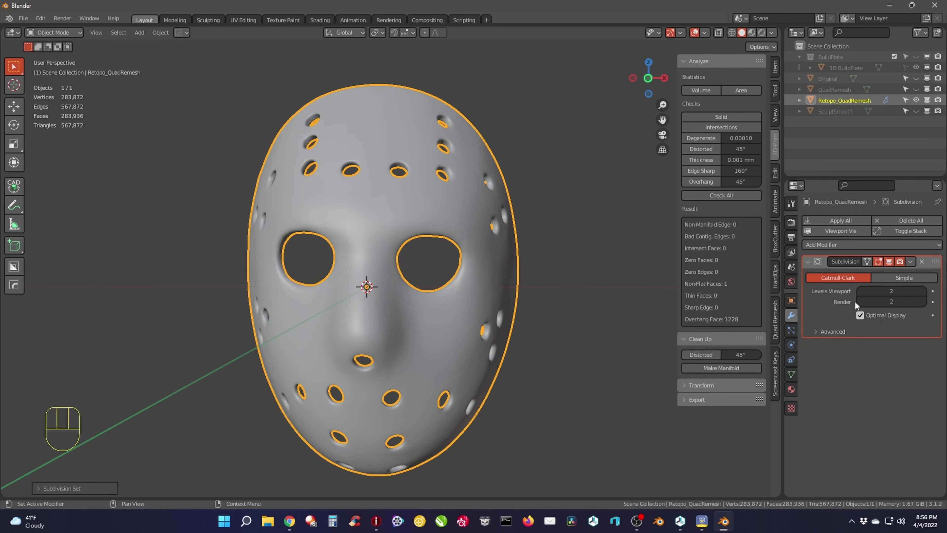
# Step: Export the subdivided mask as STL with Selection Only and Apply Modifiers enabled, overwriting test.stl in Downloads
pyautogui.moveTo(485, 280); pyautogui.dragTo(448, 313, button='middle')
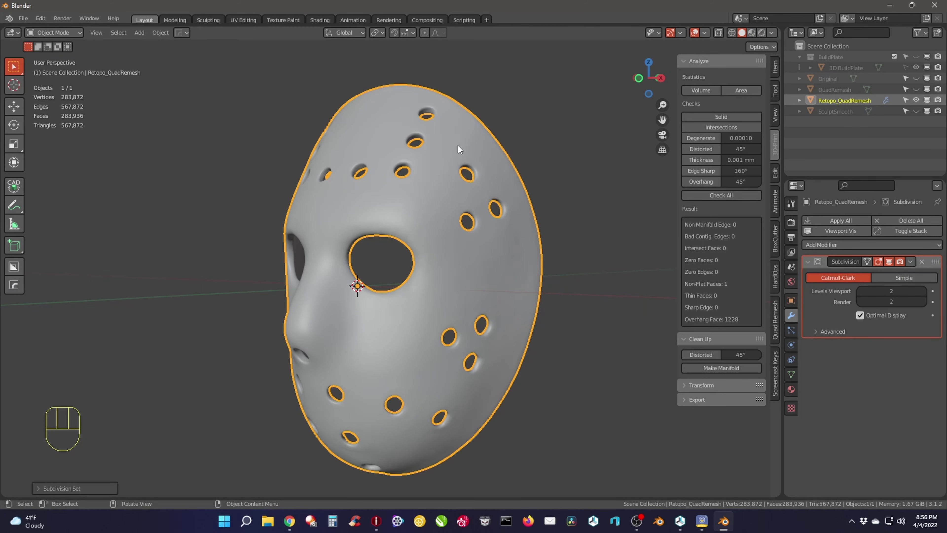
pyautogui.click(23, 18)
pyautogui.moveTo(48, 175)
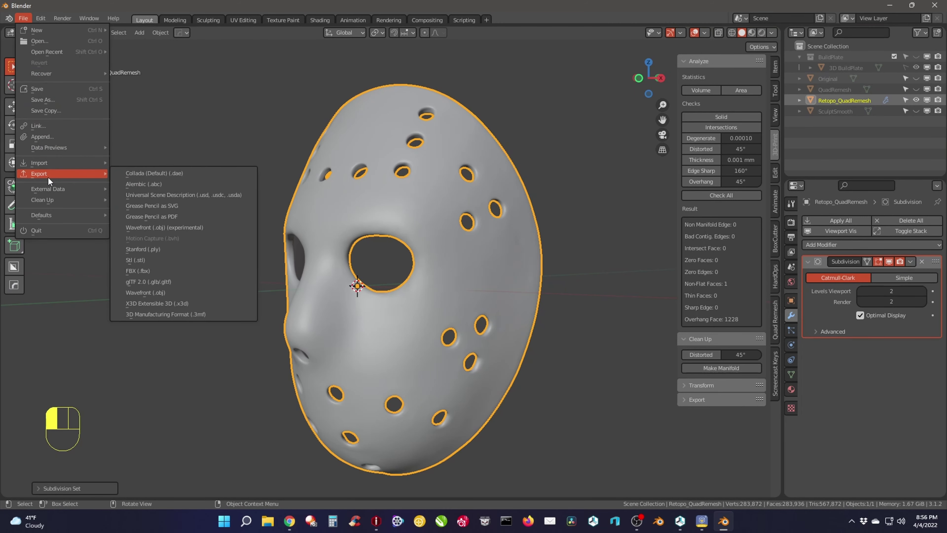
pyautogui.click(162, 260)
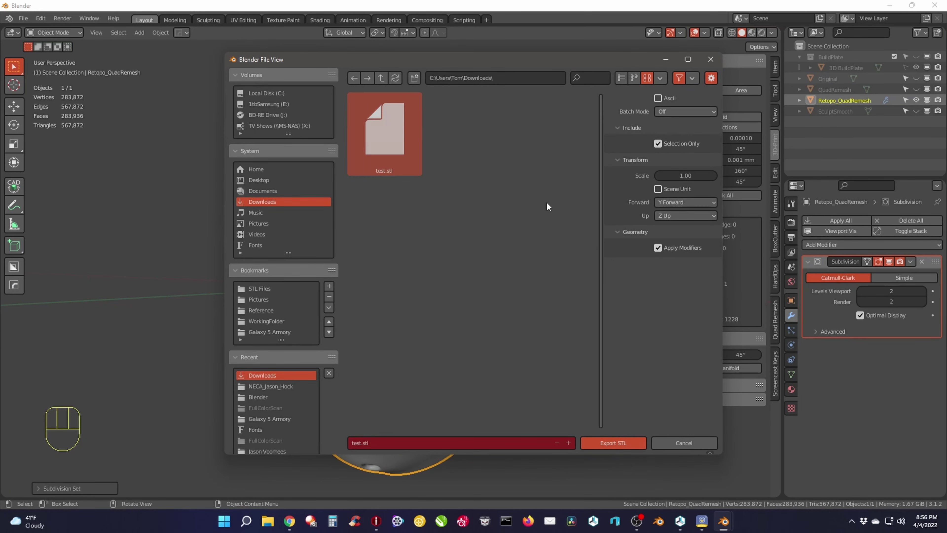
pyautogui.doubleClick(391, 134)
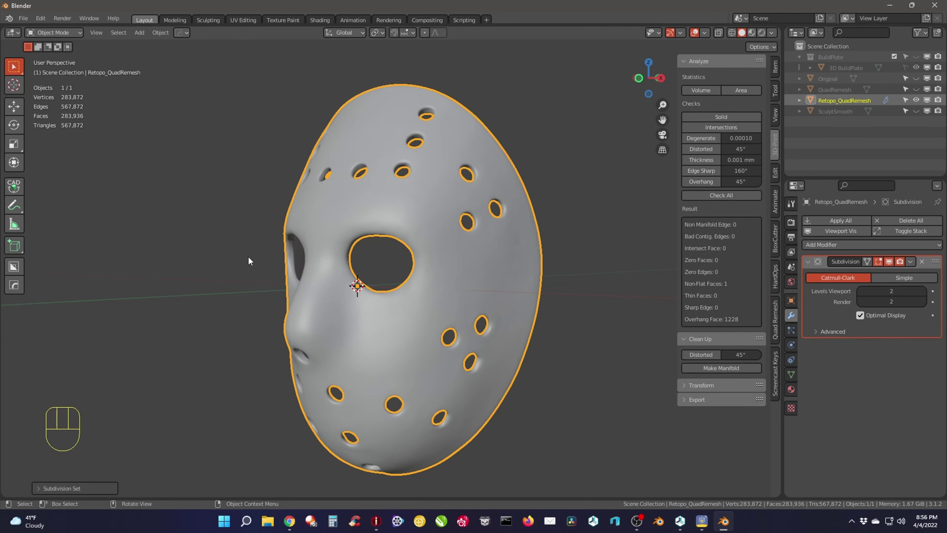
# Step: Switch to ideaMaker, reload the mask model from the local disk, and examine its smoothed surface
pyautogui.moveTo(235, 316); pyautogui.dragTo(415, 393, button='middle')
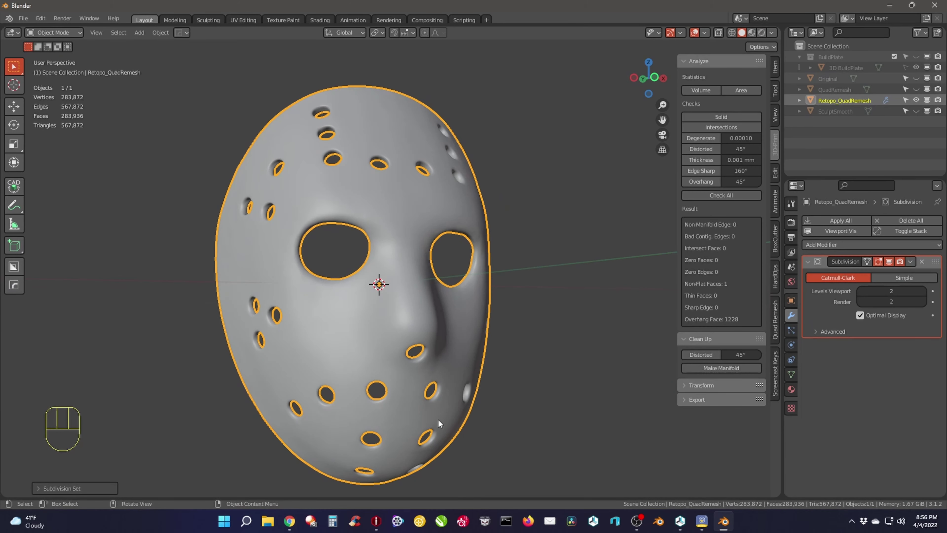
pyautogui.click(376, 521)
pyautogui.rightClick(382, 163)
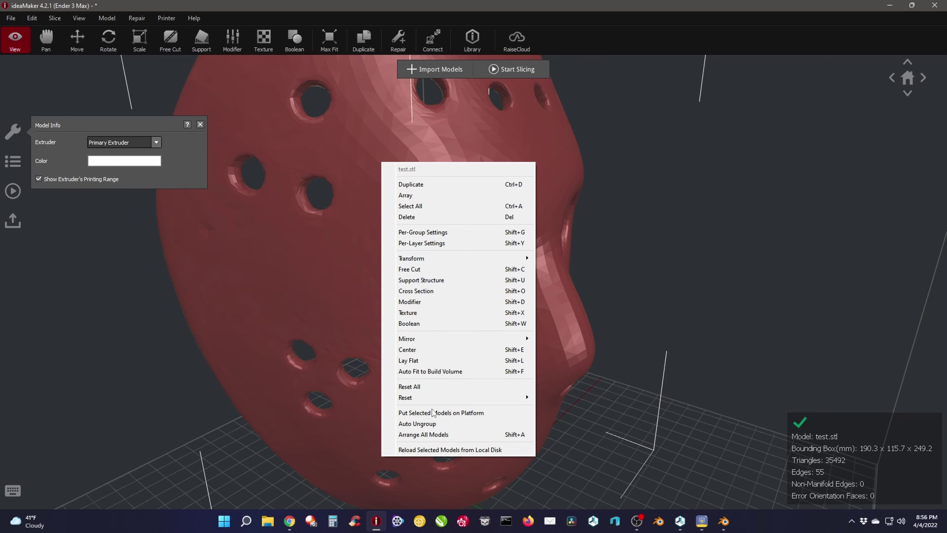
pyautogui.click(450, 450)
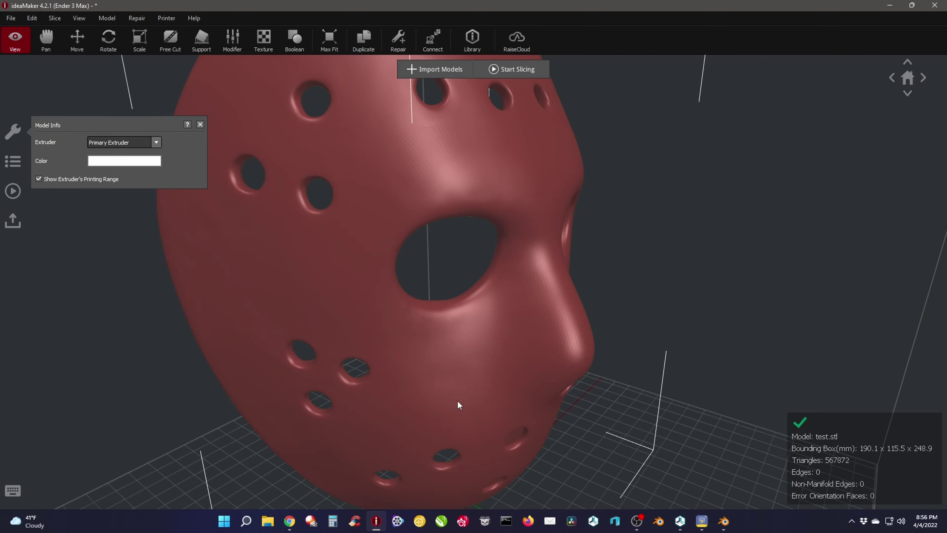
pyautogui.moveTo(453, 358); pyautogui.dragTo(514, 343)
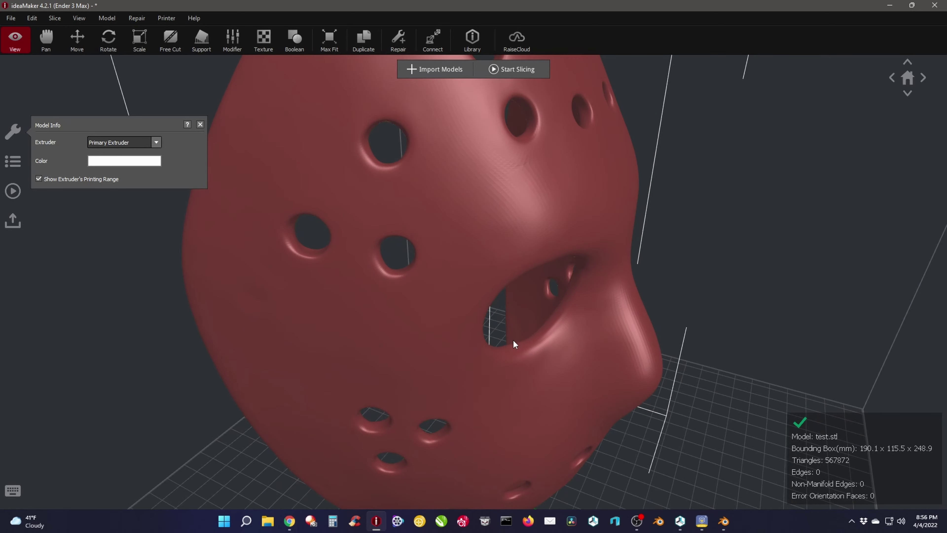
# Step: Switch back to Blender, set the Subdivision viewport level to 1, and export the mask as STL over test.stl
pyautogui.hotkey('alt', 'Tab')
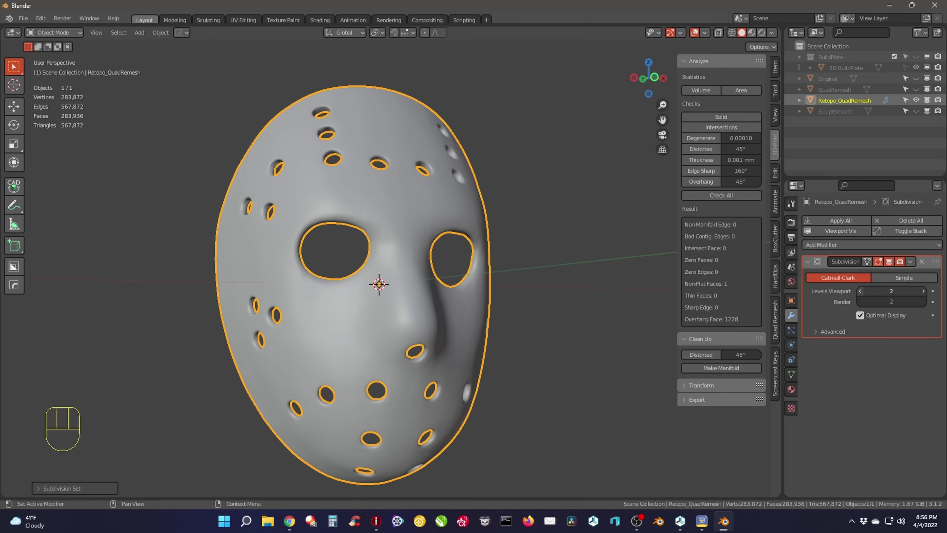
pyautogui.click(861, 290)
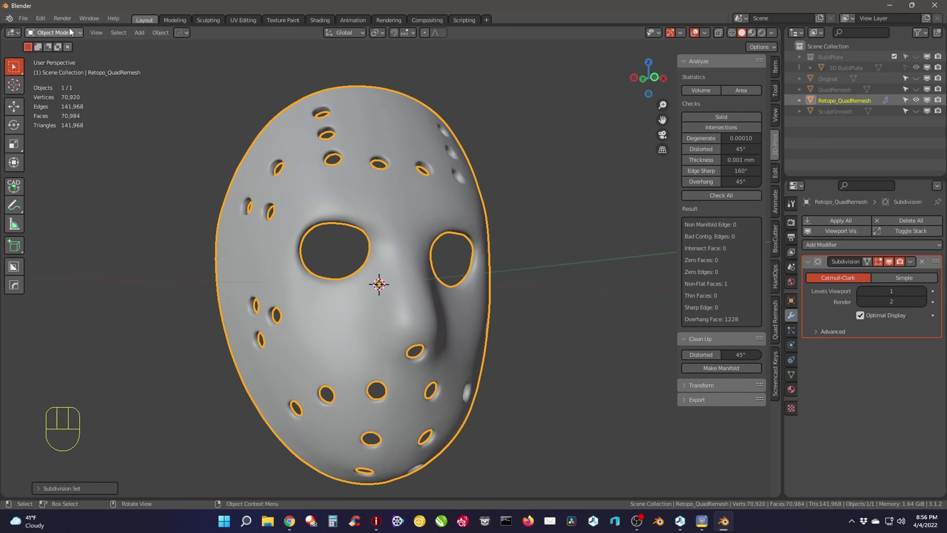
pyautogui.click(23, 18)
pyautogui.moveTo(50, 171)
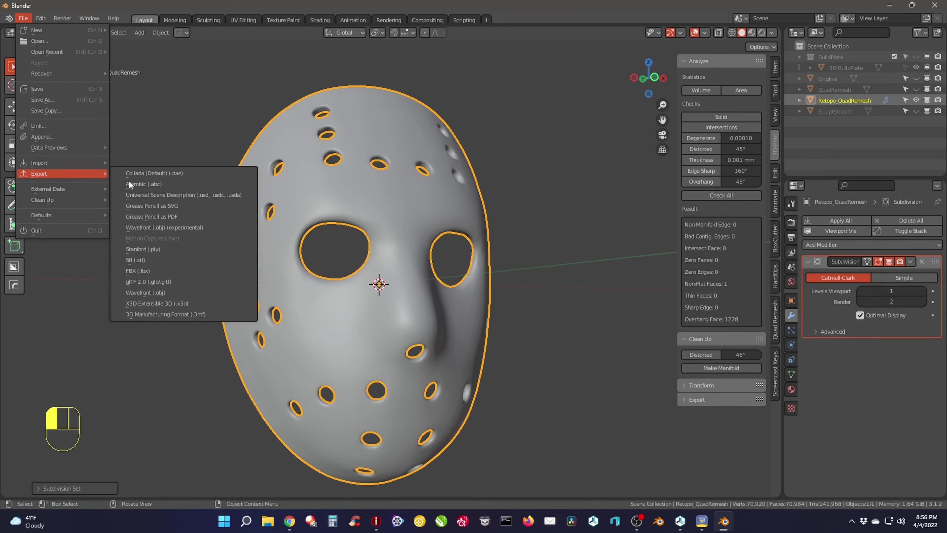
pyautogui.click(188, 263)
pyautogui.doubleClick(382, 137)
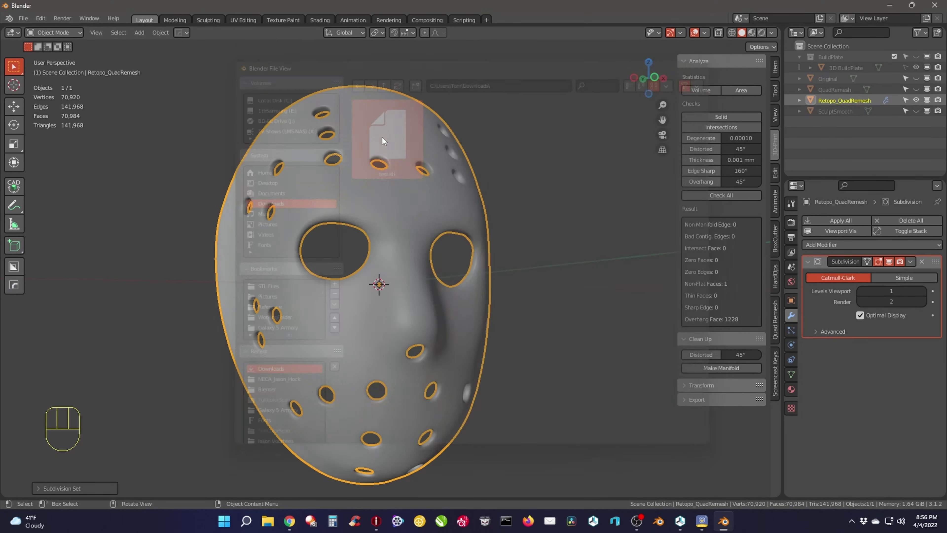
# Step: In ideaMaker, reload the mask from the re-exported test.stl on the local disk and inspect it from another angle
pyautogui.moveTo(556, 283); pyautogui.dragTo(510, 293, button='middle')
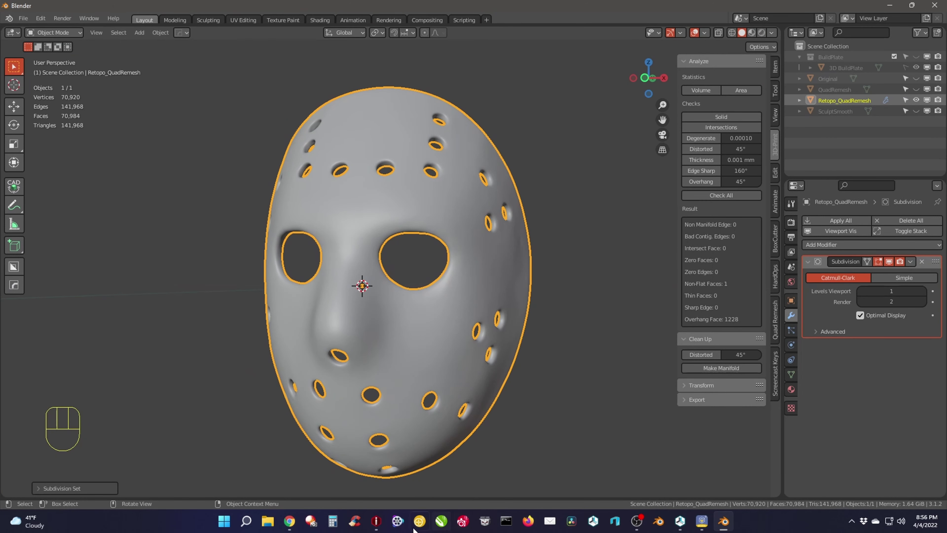
pyautogui.click(376, 521)
pyautogui.rightClick(372, 320)
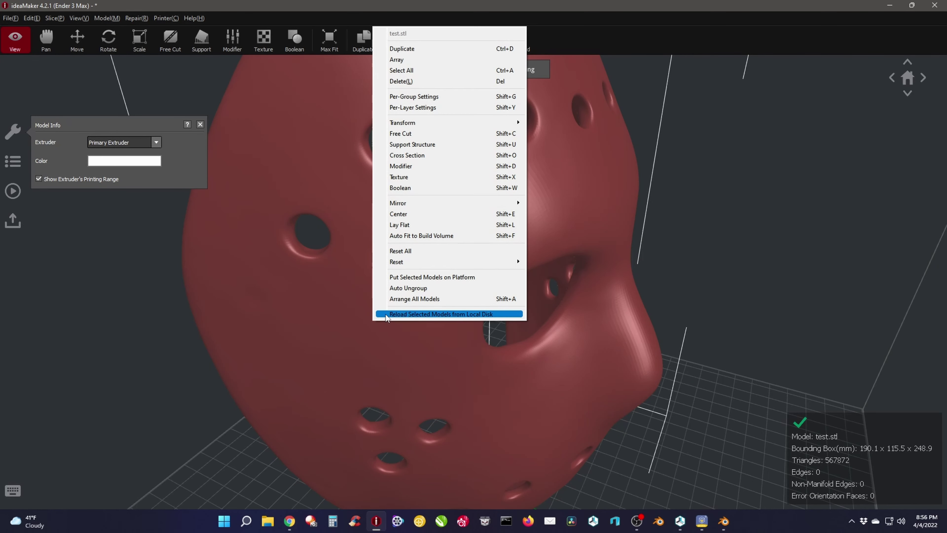
pyautogui.click(385, 314)
pyautogui.moveTo(409, 325); pyautogui.dragTo(493, 254)
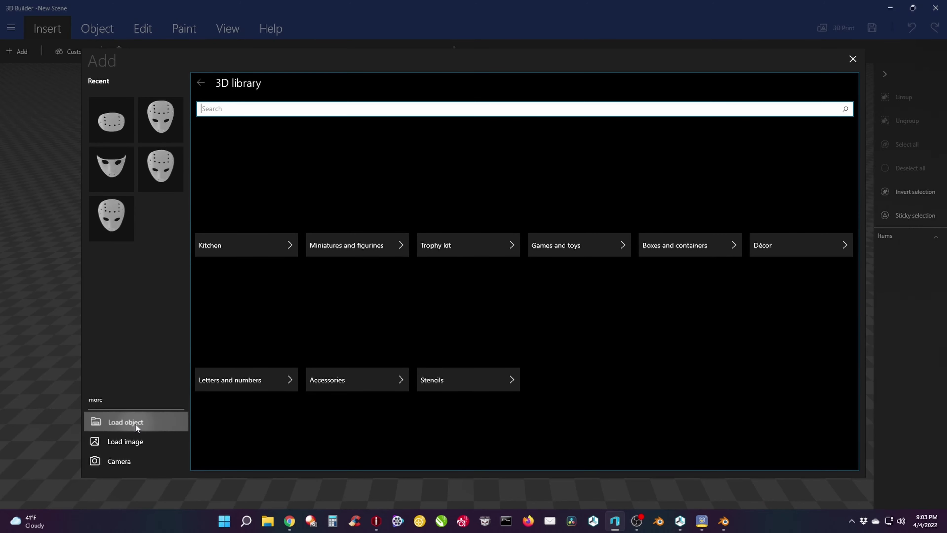
# Step: Load untitled-Retopo_QuadRemesh.stl from Downloads into the empty scene and import the mask with millimetre units
pyautogui.click(136, 424)
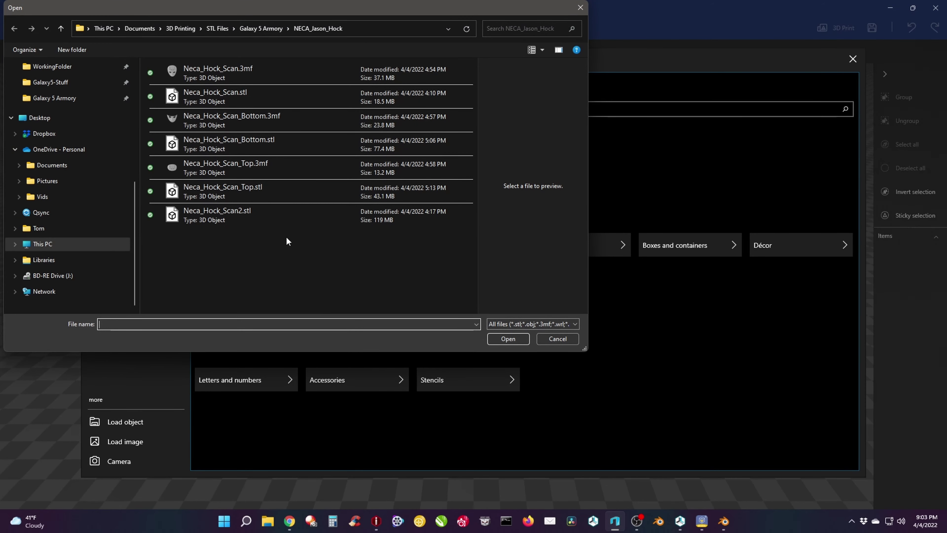
pyautogui.scroll(6, 104, 86)
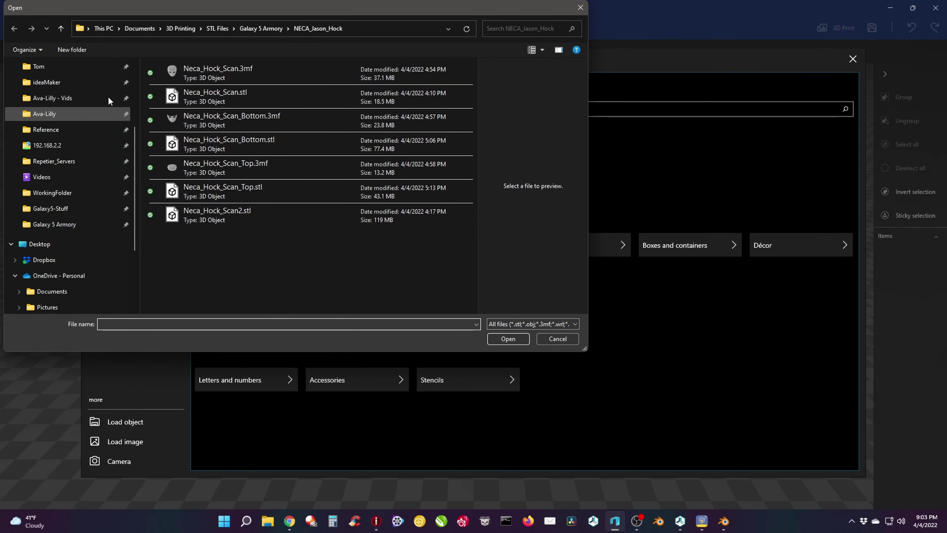
pyautogui.click(73, 94)
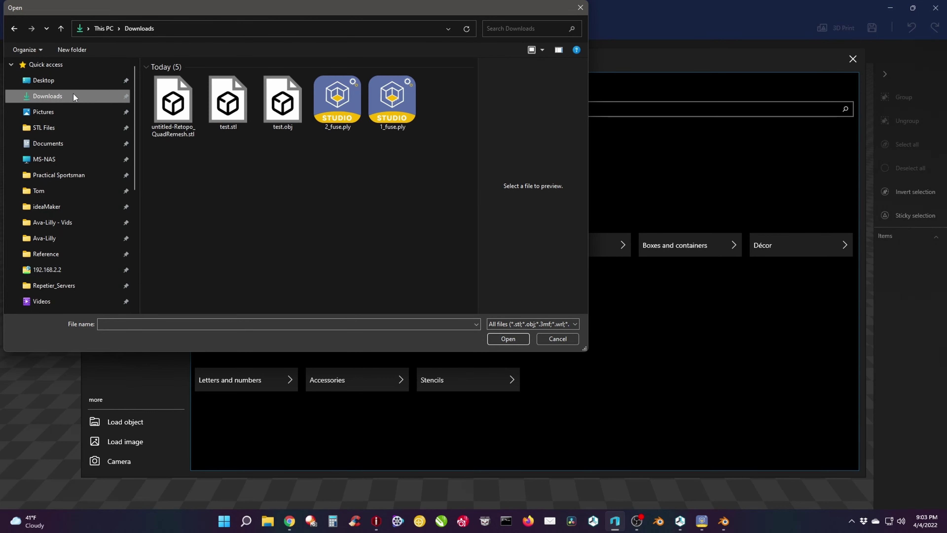
pyautogui.doubleClick(170, 107)
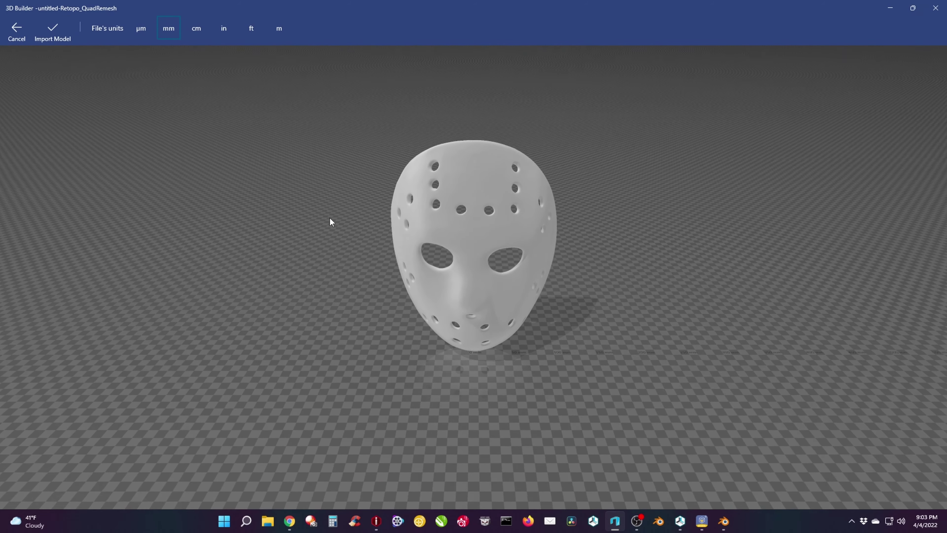
pyautogui.click(55, 35)
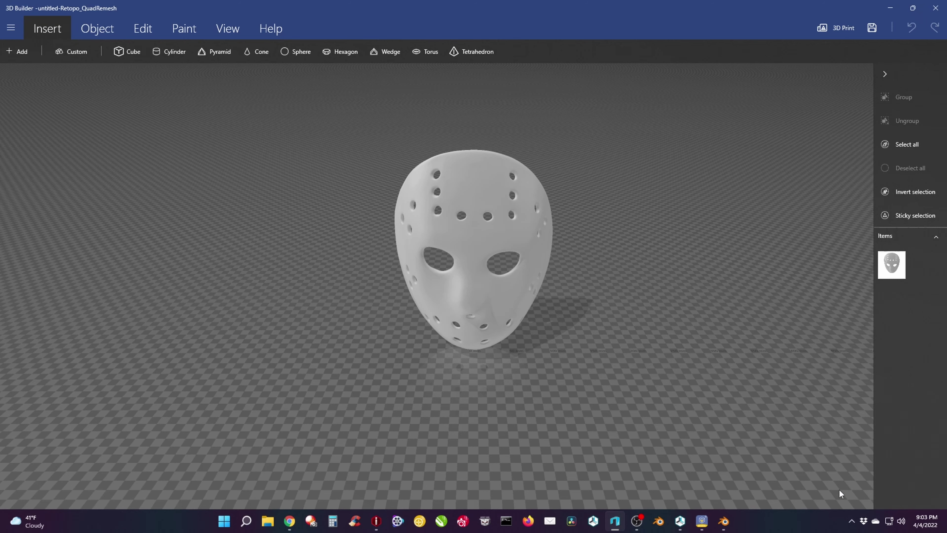
# Step: Split the mask horizontally just below the eye holes with the plane offset 6.96 mm, keeping both pieces
pyautogui.moveTo(561, 339)
pyautogui.mouseDown(button='right')
pyautogui.moveTo(407, 264)
pyautogui.moveTo(548, 343)
pyautogui.mouseUp(button='right')
pyautogui.moveTo(562, 321); pyautogui.dragTo(402, 270)
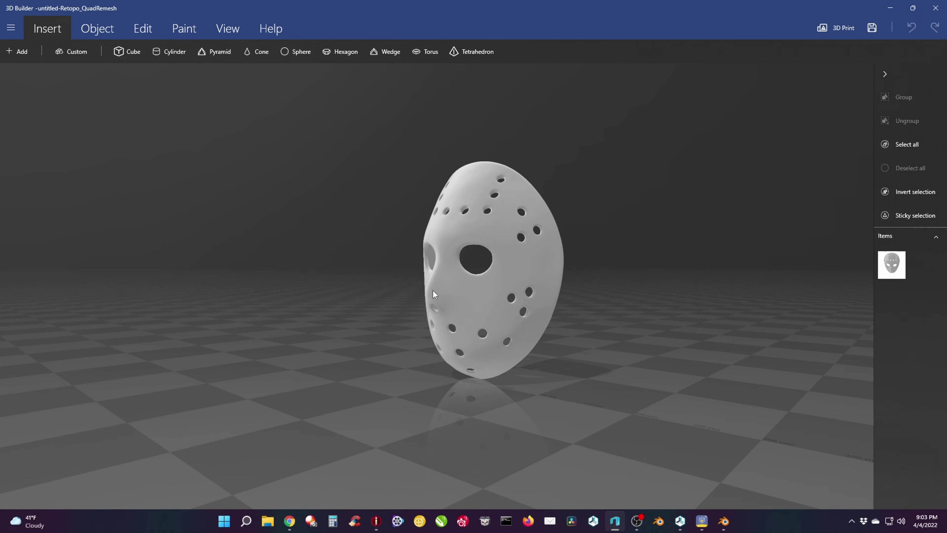
pyautogui.scroll(5, 433, 290)
pyautogui.moveTo(295, 359); pyautogui.dragTo(254, 382)
pyautogui.moveTo(417, 355); pyautogui.dragTo(354, 370)
pyautogui.click(142, 29)
pyautogui.click(339, 150)
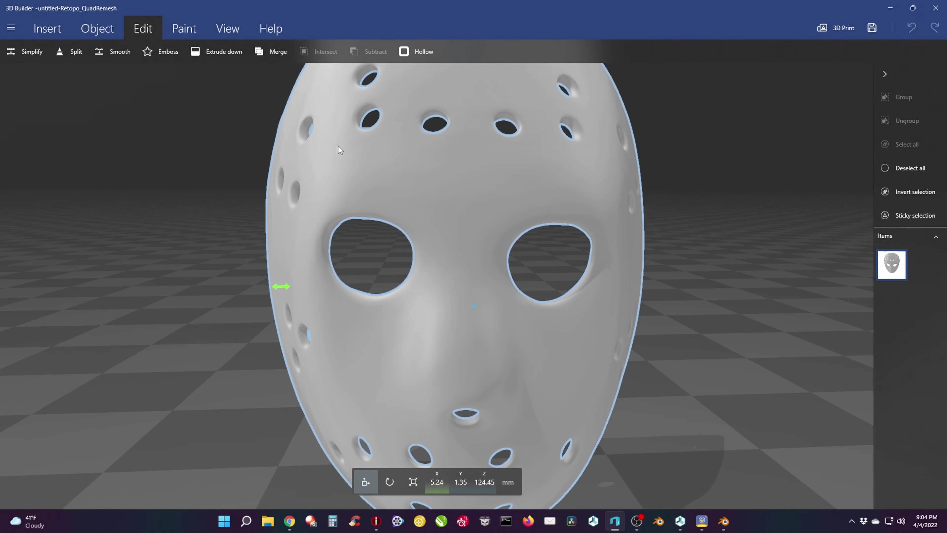
pyautogui.click(72, 52)
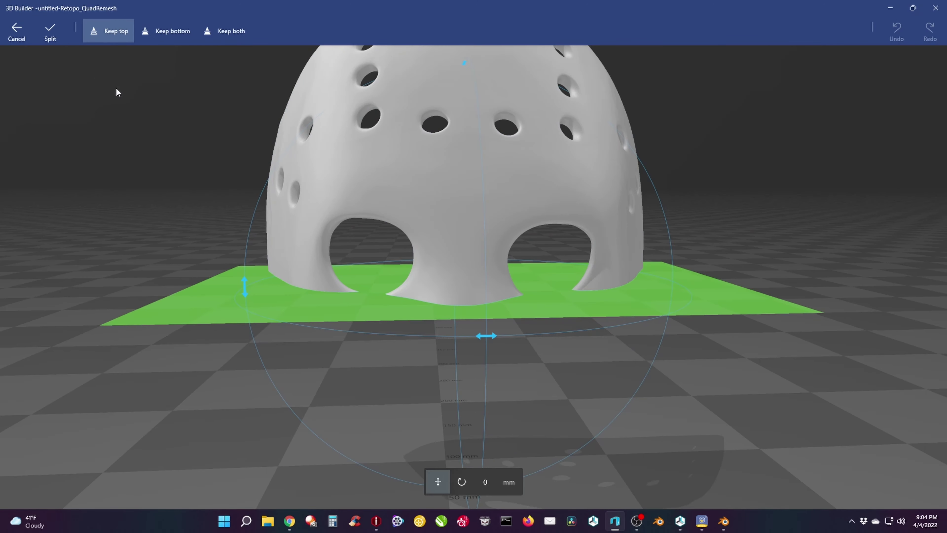
pyautogui.moveTo(571, 309); pyautogui.dragTo(540, 321)
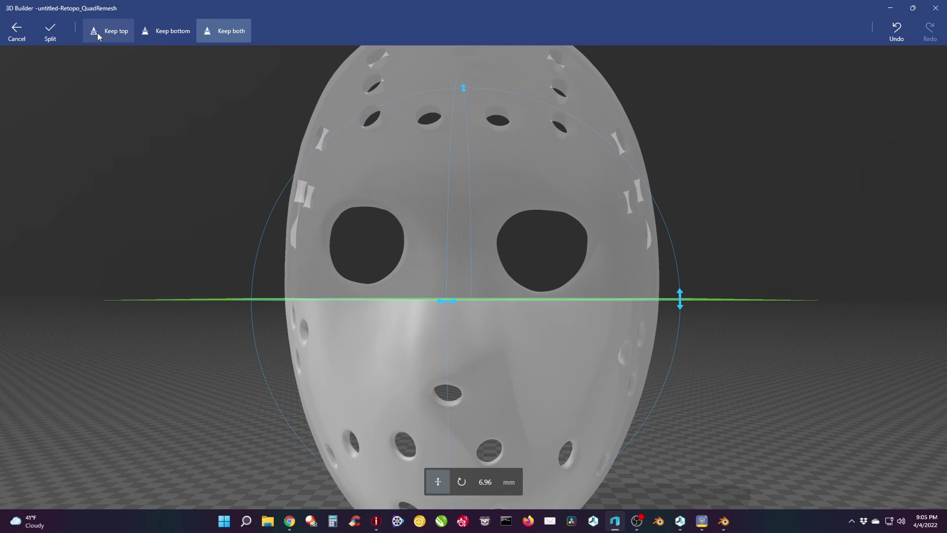
pyautogui.click(48, 41)
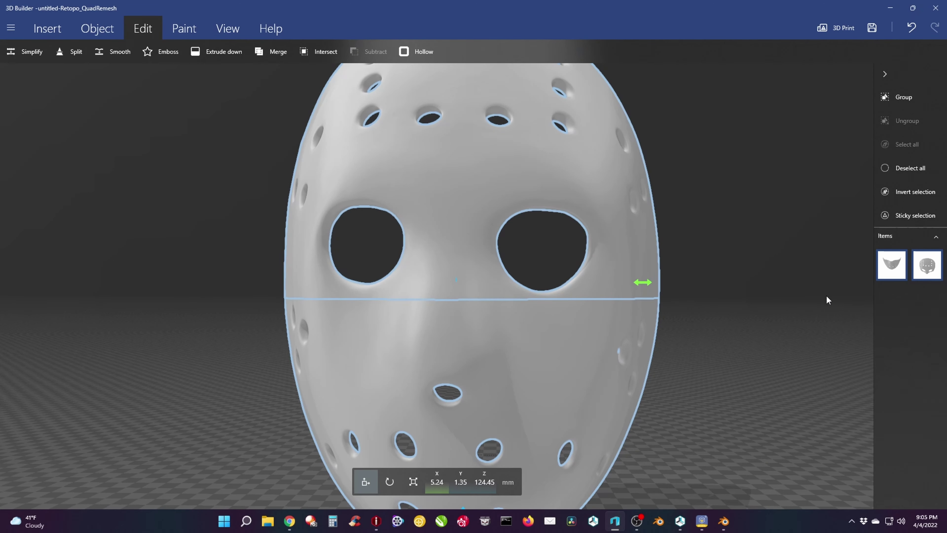
# Step: Delete the upper half of the split mask and select the remaining lower half
pyautogui.click(891, 266)
pyautogui.click(927, 267)
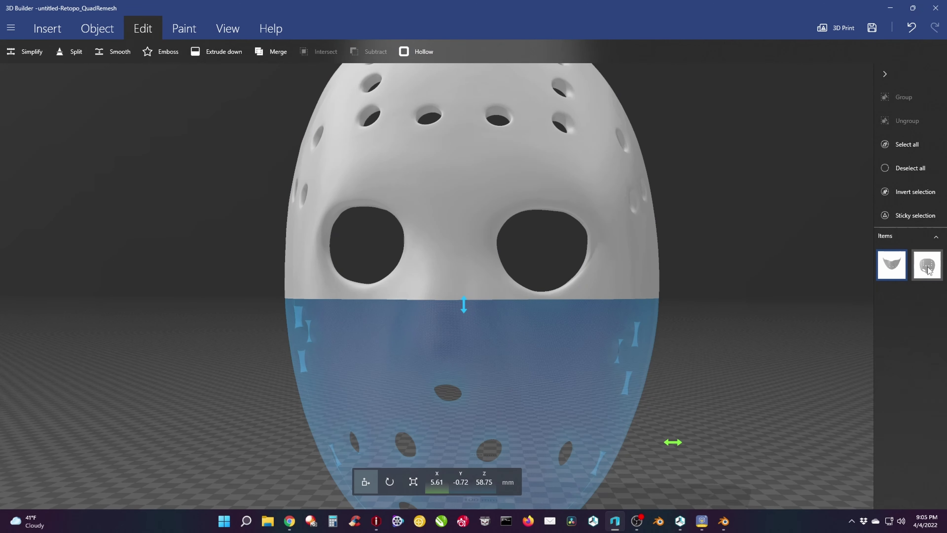
pyautogui.click(927, 269)
pyautogui.moveTo(763, 290); pyautogui.dragTo(604, 297)
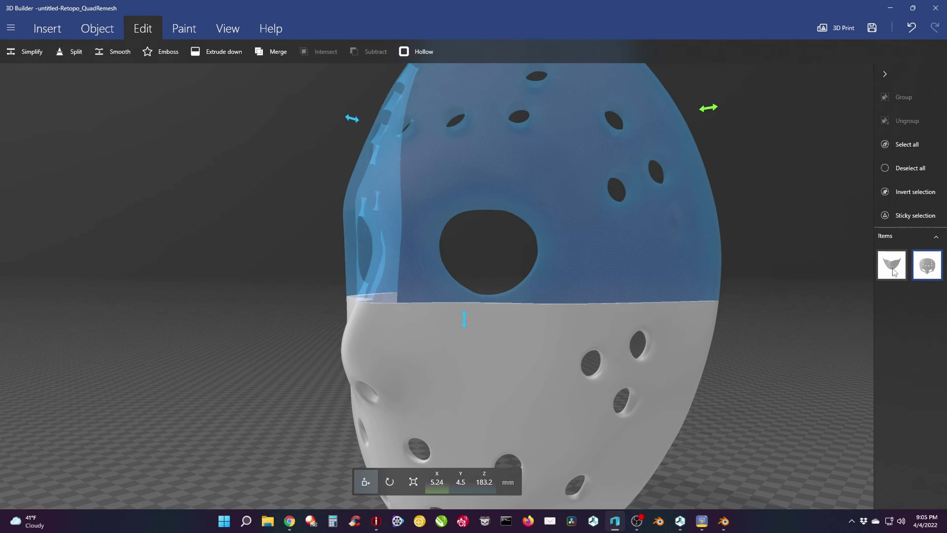
pyautogui.moveTo(254, 322); pyautogui.dragTo(392, 321)
pyautogui.press('Delete')
pyautogui.click(417, 336)
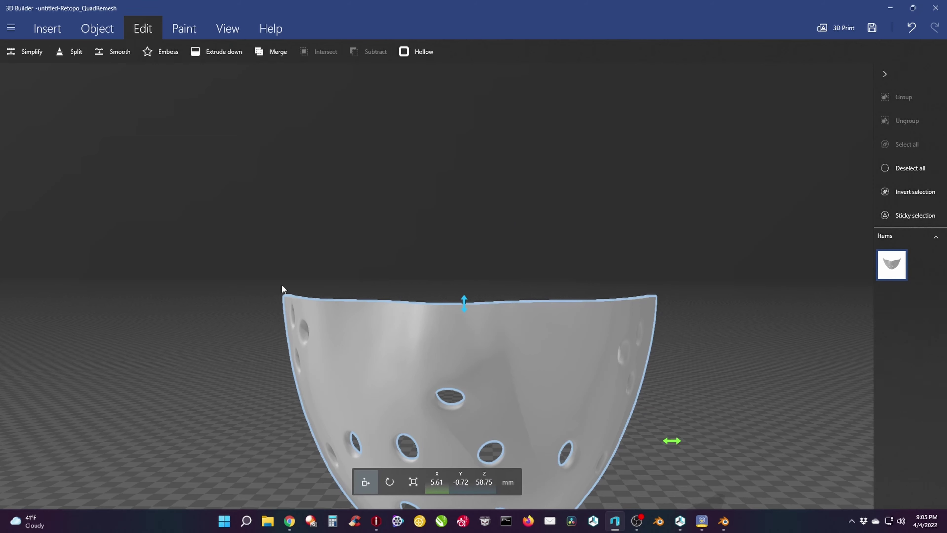
# Step: Save the lower mask half in Downloads under the name bottom in 3MF format
pyautogui.click(10, 28)
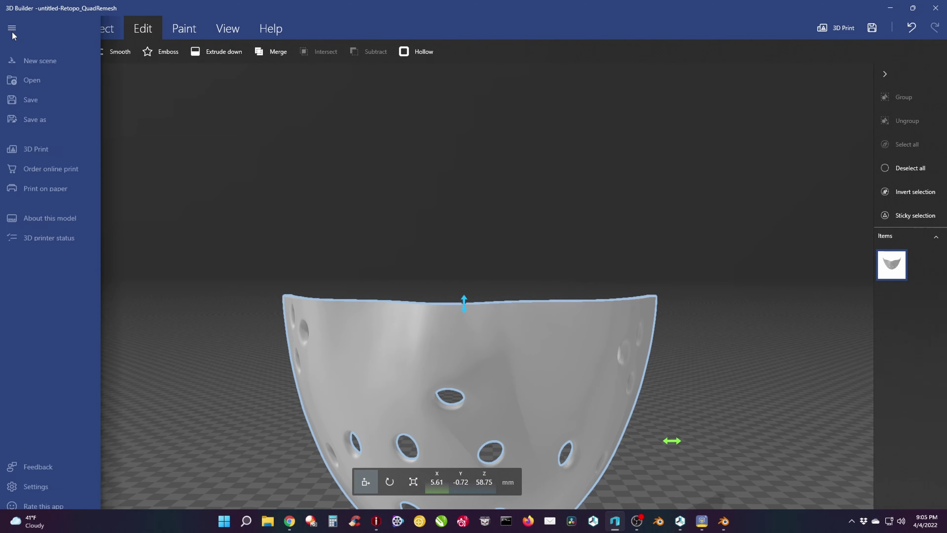
pyautogui.click(27, 114)
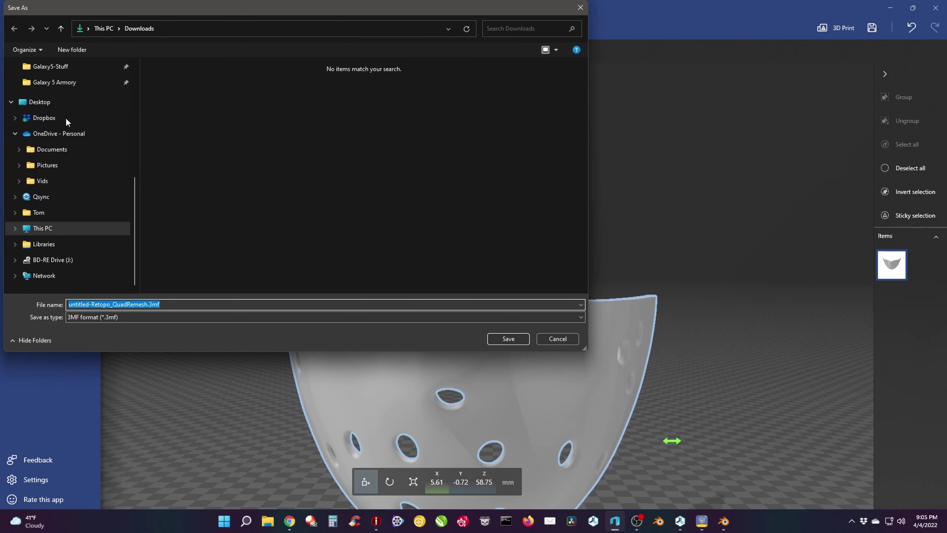
pyautogui.scroll(3, 65, 165)
pyautogui.scroll(3, 65, 165)
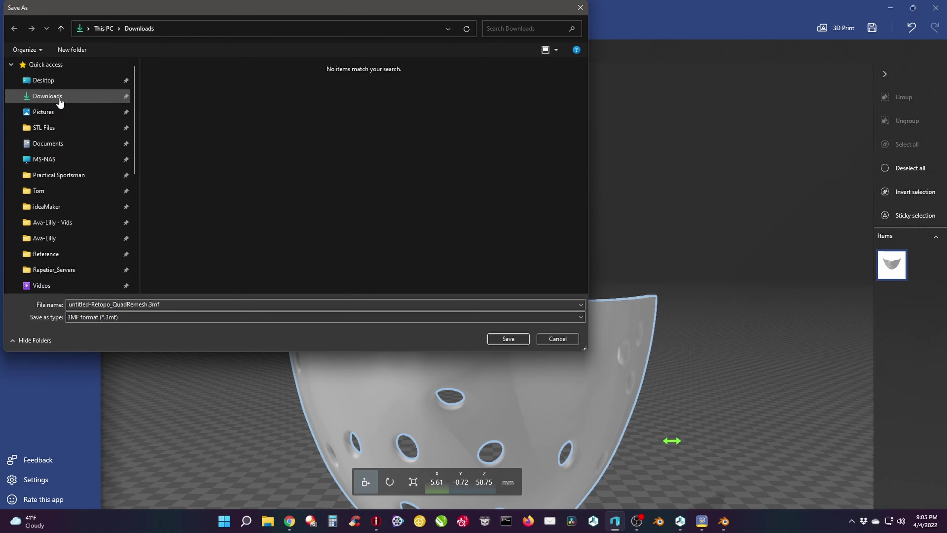
pyautogui.click(228, 303)
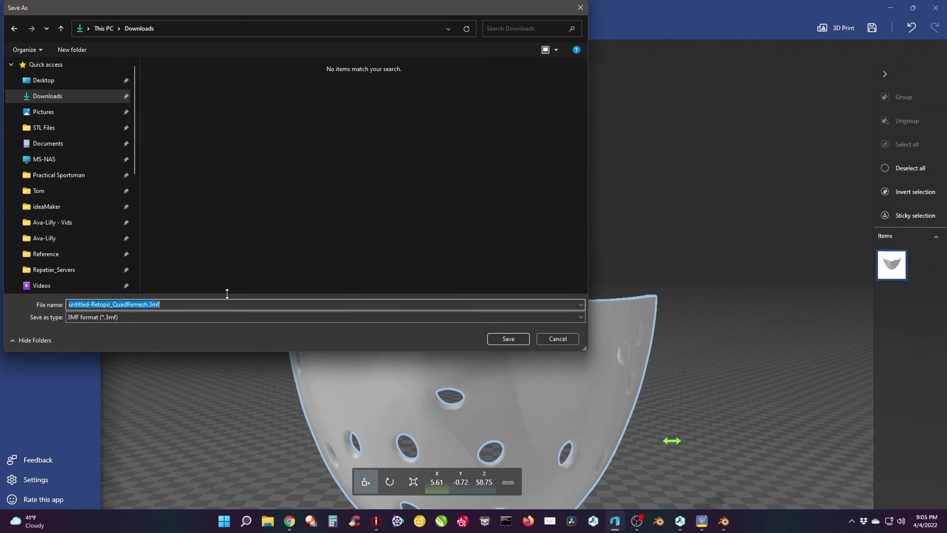
pyautogui.write('bottom')
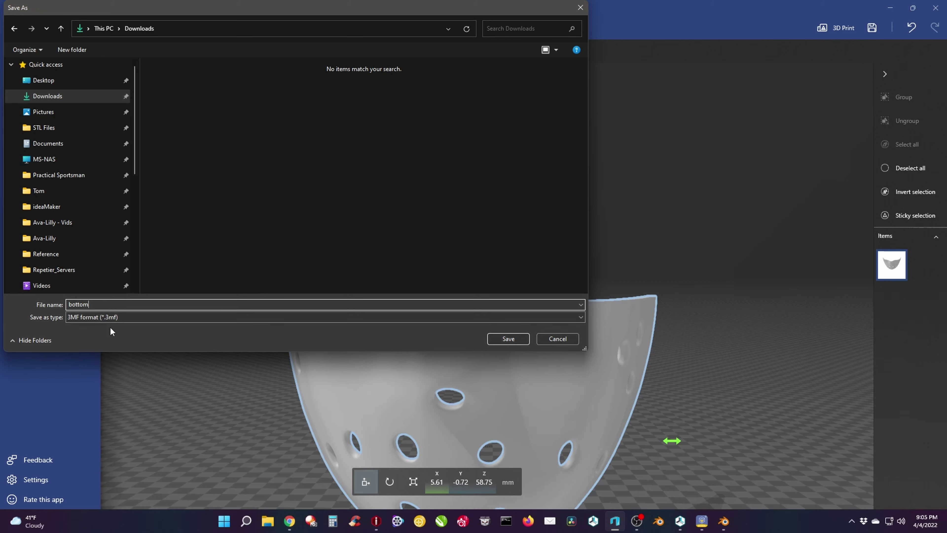
pyautogui.click(127, 317)
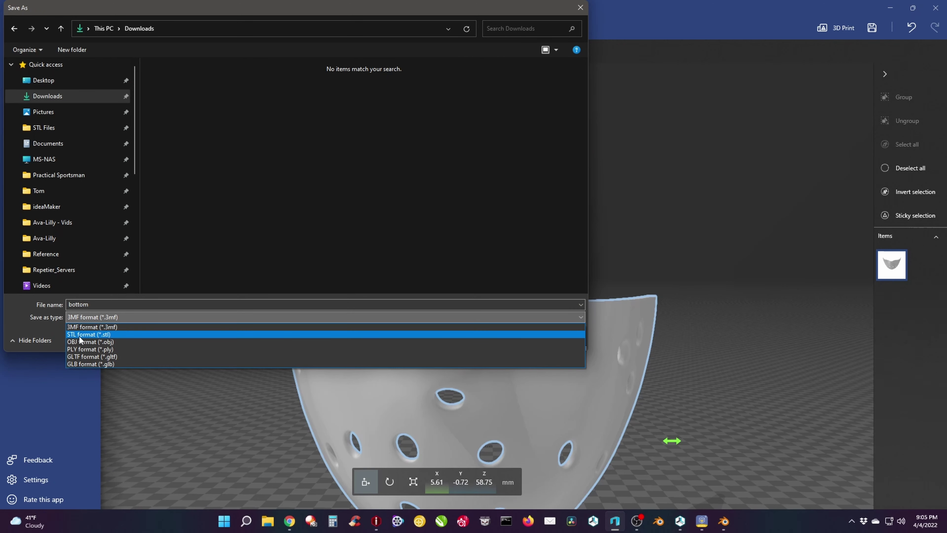
pyautogui.click(210, 327)
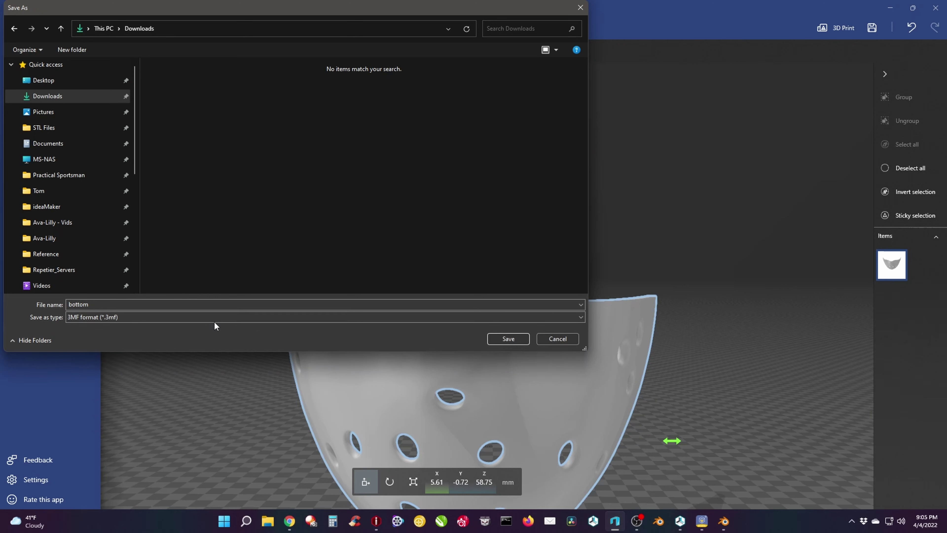
pyautogui.click(499, 338)
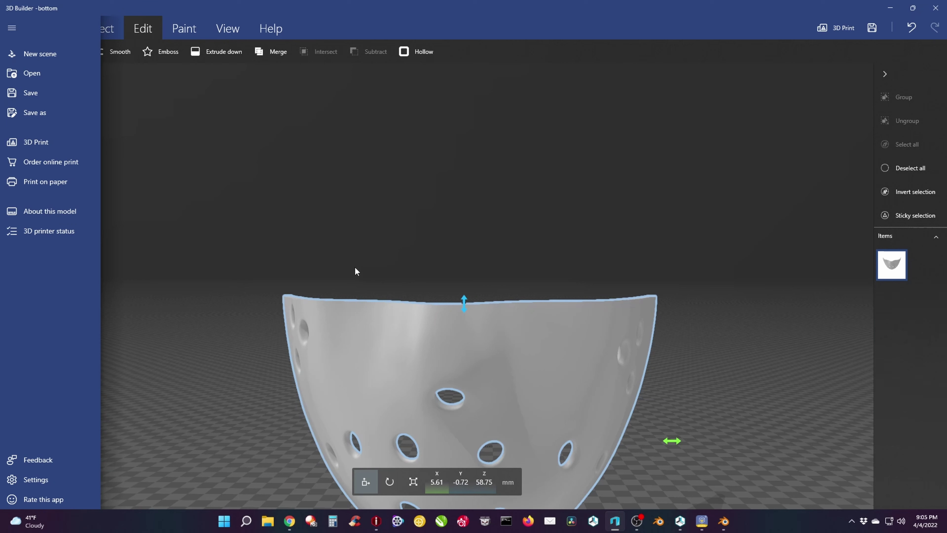
# Step: Undo the deletion of the upper mask half and delete the lower half instead
pyautogui.click(354, 258)
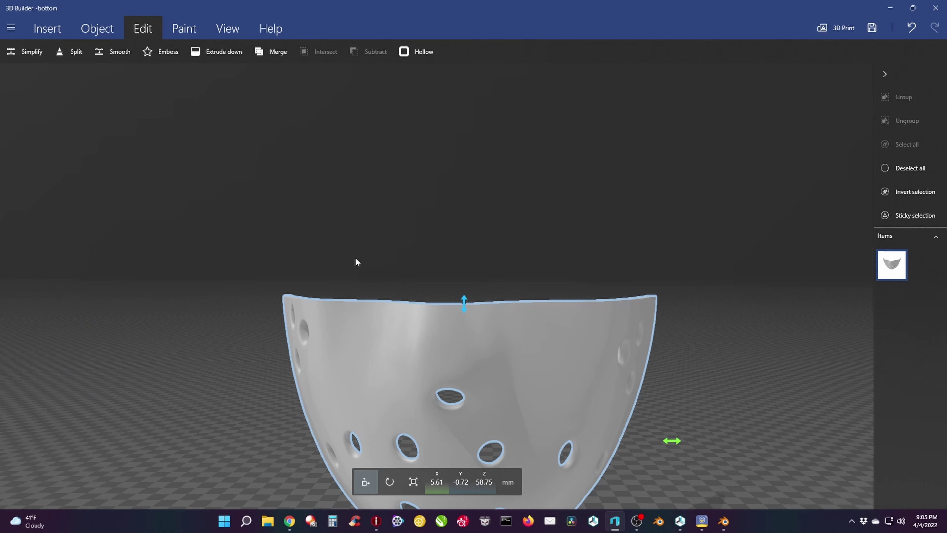
pyautogui.hotkey('ctrl', 'z')
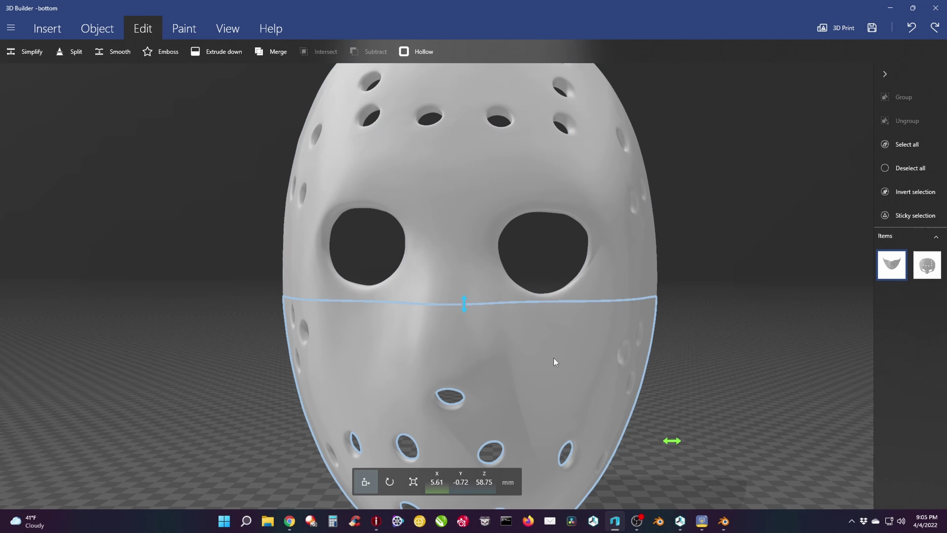
pyautogui.press('Delete')
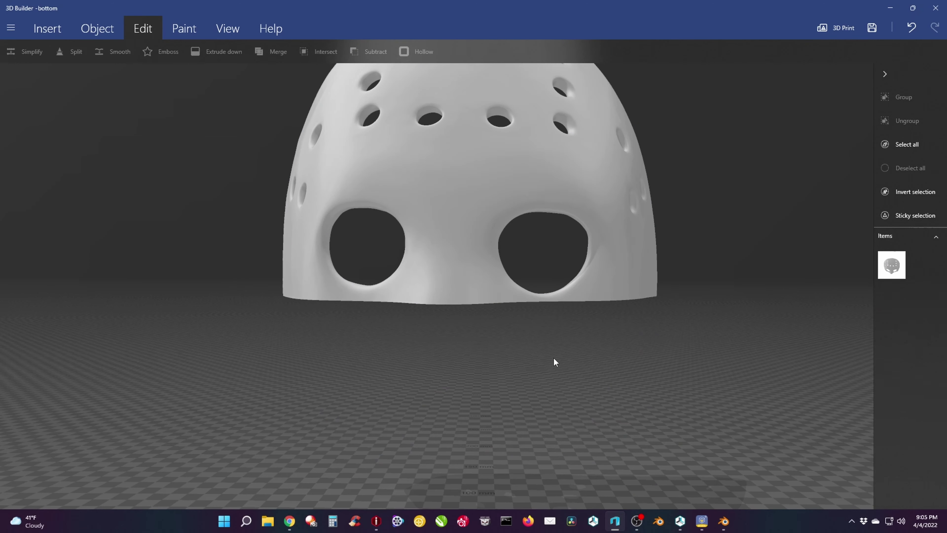
# Step: Settle the upper mask half flat onto the ground plane
pyautogui.click(449, 269)
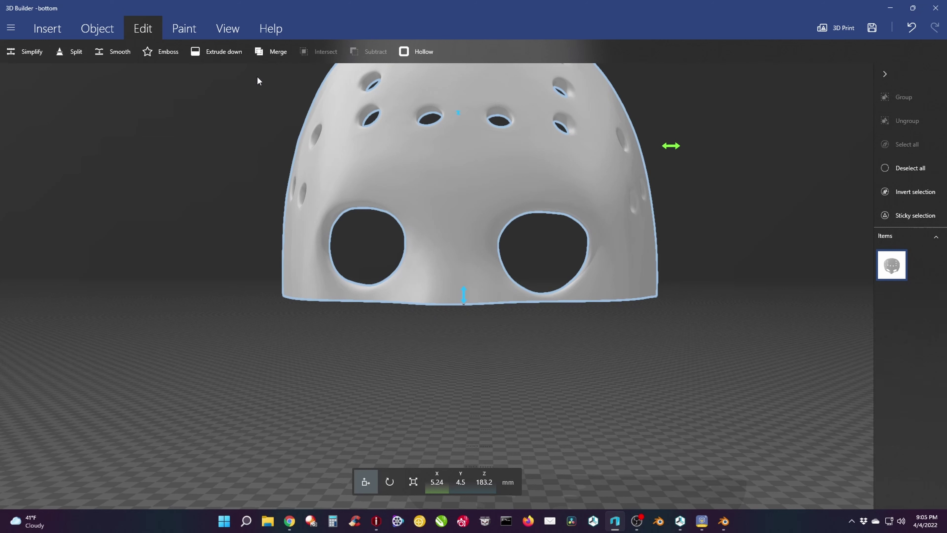
pyautogui.click(101, 30)
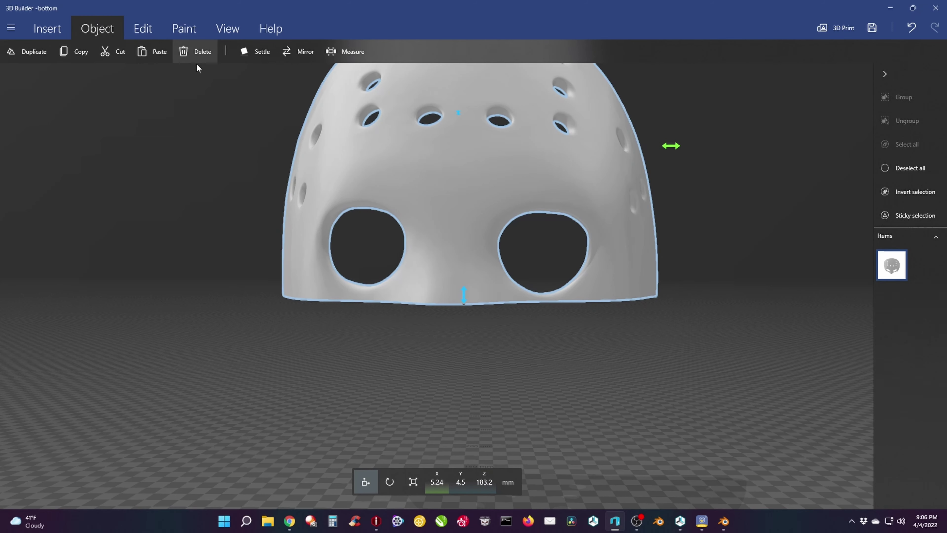
pyautogui.click(261, 52)
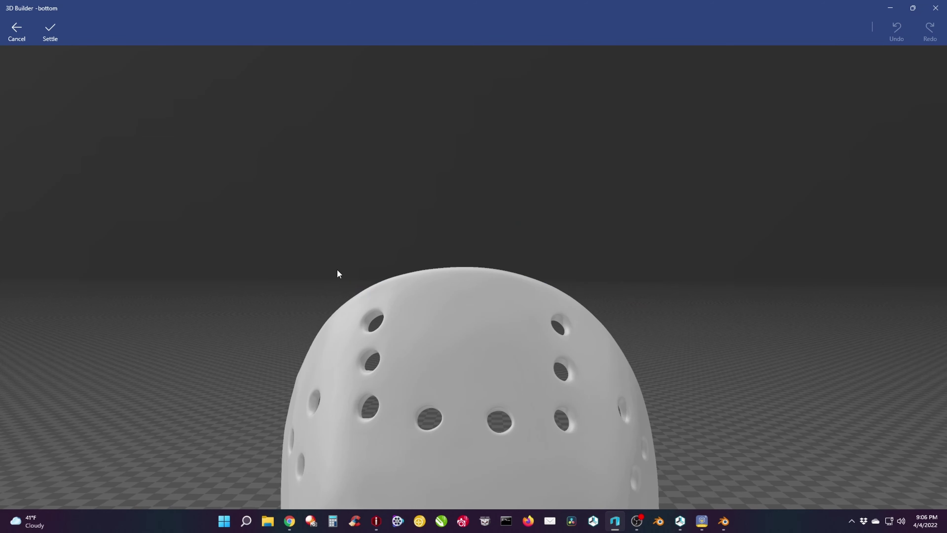
pyautogui.click(55, 40)
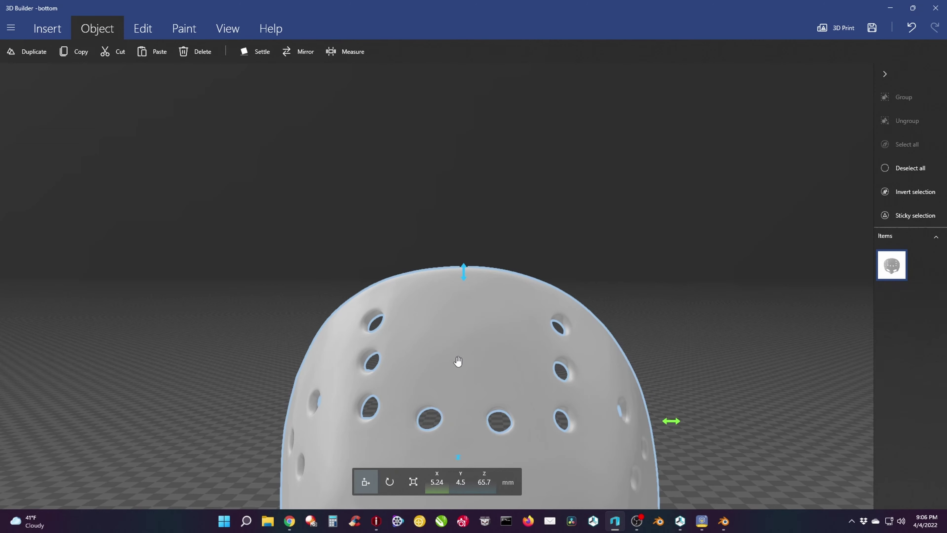
pyautogui.moveTo(501, 340); pyautogui.dragTo(450, 98, button='right')
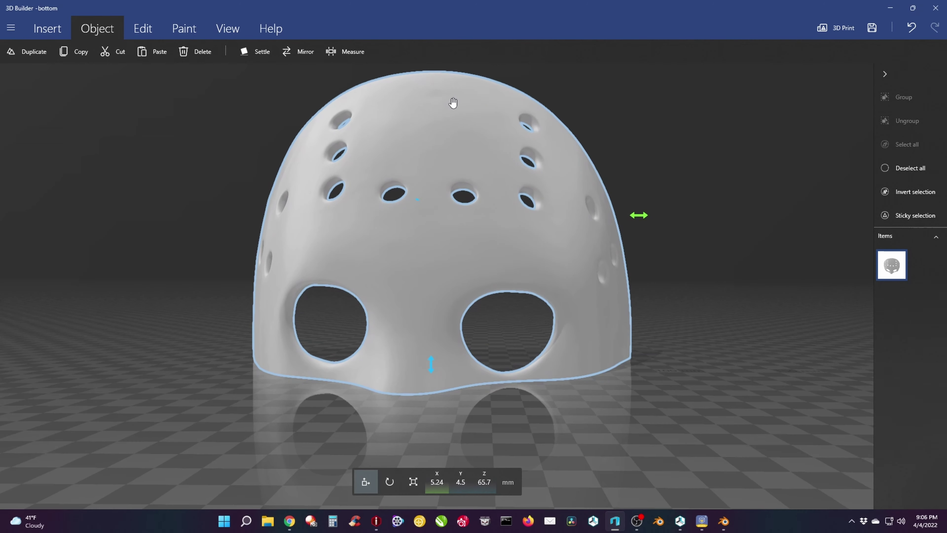
# Step: Save the upper mask half in Downloads under the name top in 3MF format
pyautogui.click(11, 27)
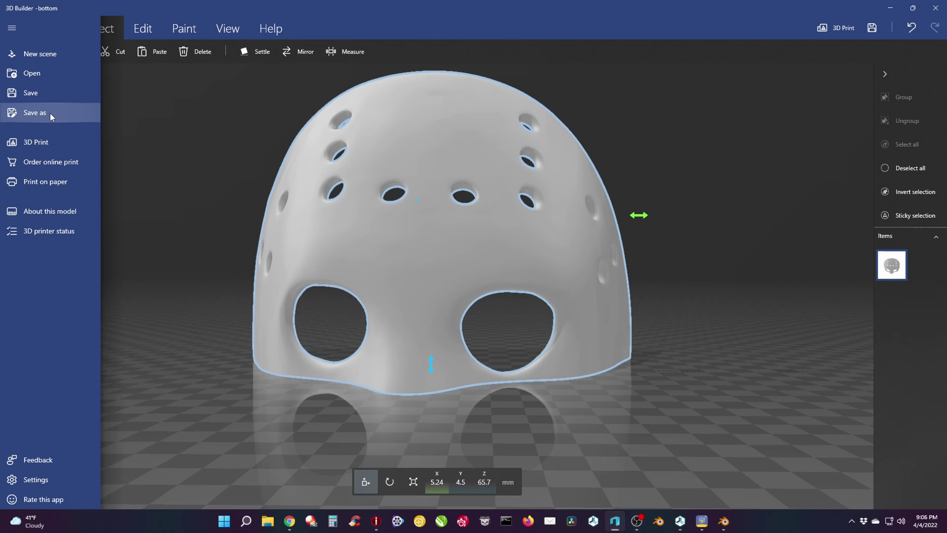
pyautogui.click(35, 112)
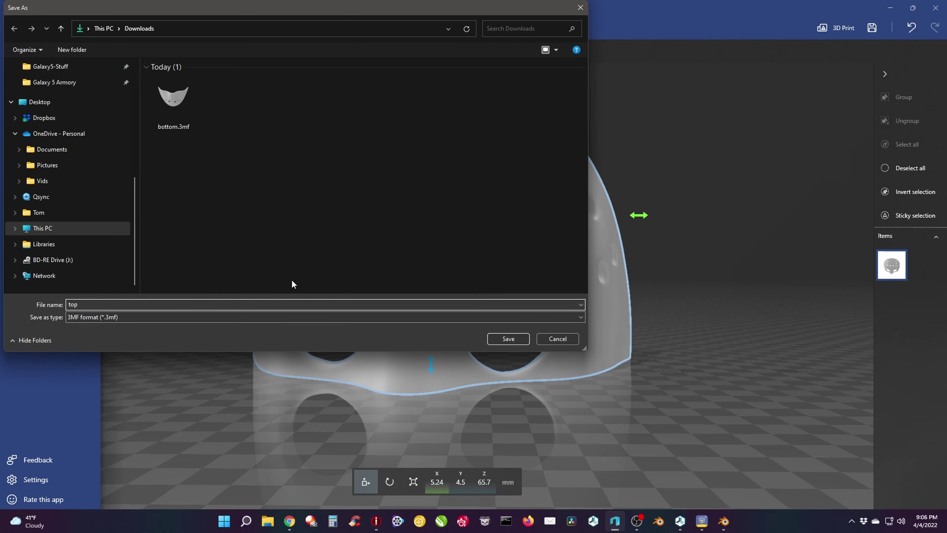
pyautogui.press('Return')
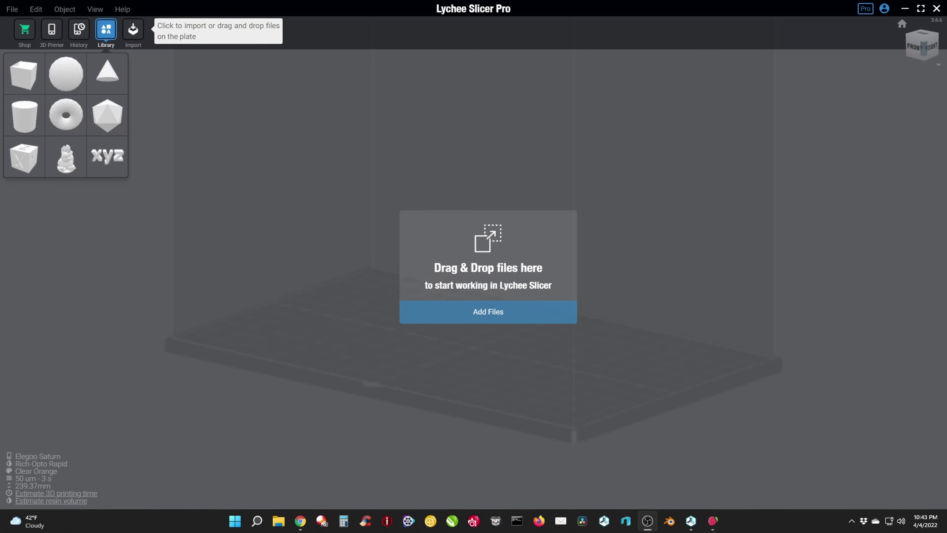
# Step: In Lychee Slicer, add bottom.3mf from Downloads to the build plate and inspect the lower mask half
pyautogui.click(471, 315)
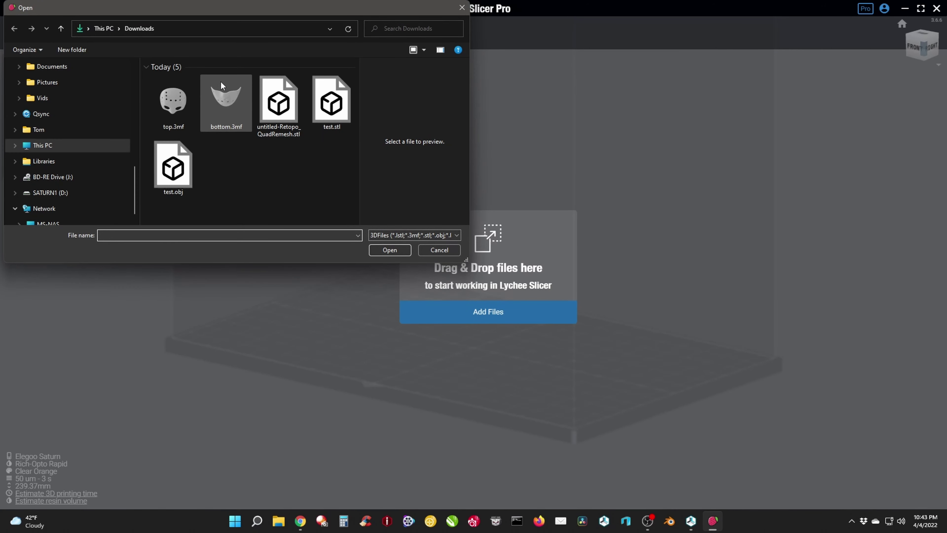
pyautogui.doubleClick(227, 103)
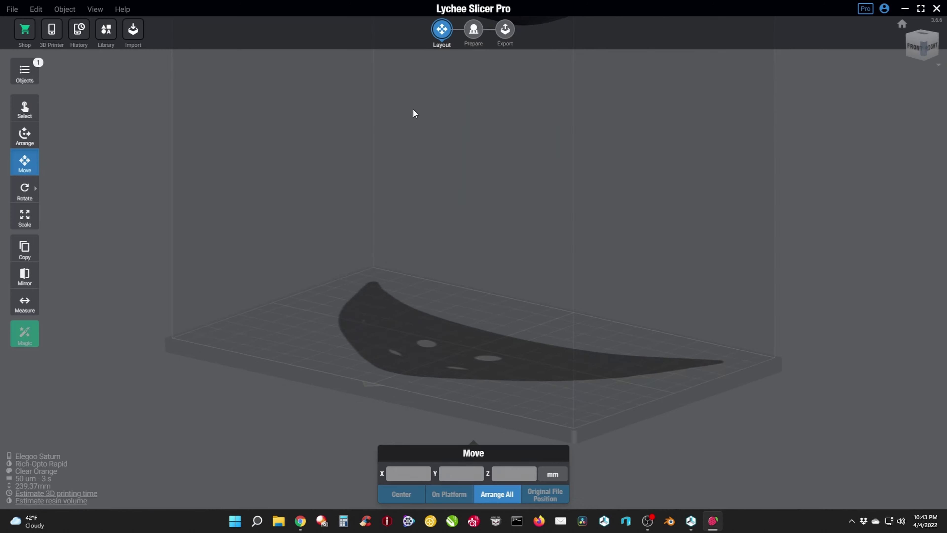
pyautogui.moveTo(413, 109)
pyautogui.mouseDown(button='right')
pyautogui.moveTo(387, 316)
pyautogui.moveTo(360, 367)
pyautogui.mouseUp(button='right')
pyautogui.moveTo(426, 193); pyautogui.dragTo(387, 315, button='right')
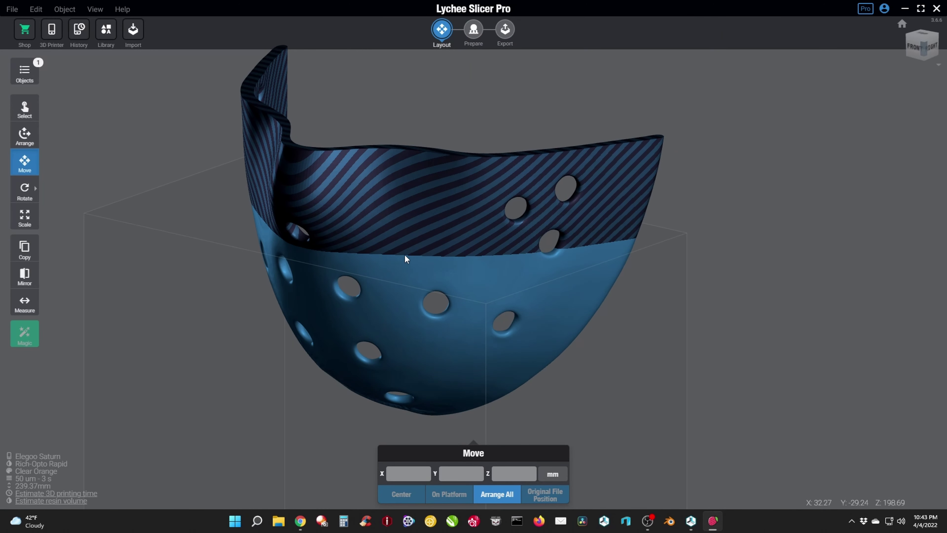
# Step: Lay the lower mask half flat on its cut face on the build plate and shift it slightly along Y
pyautogui.moveTo(406, 257); pyautogui.dragTo(425, 332)
pyautogui.moveTo(35, 190)
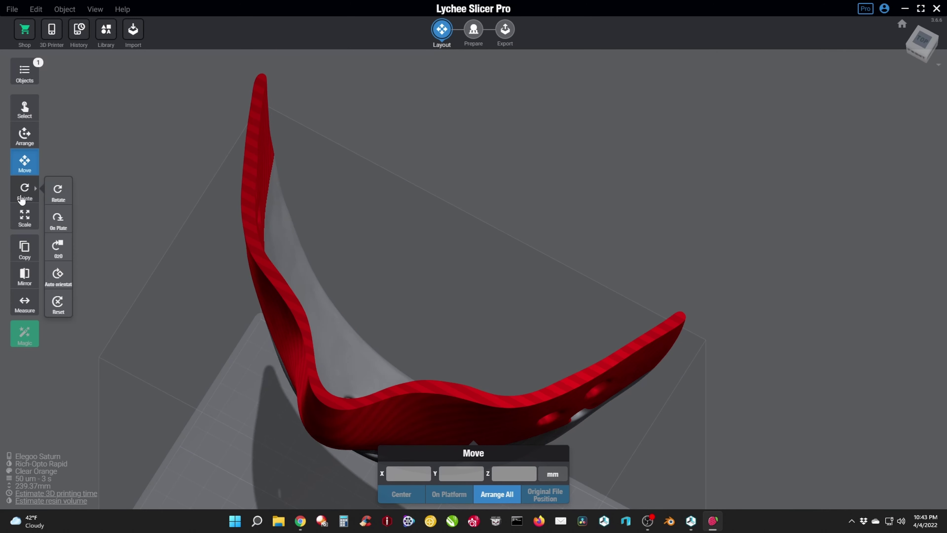
pyautogui.click(58, 216)
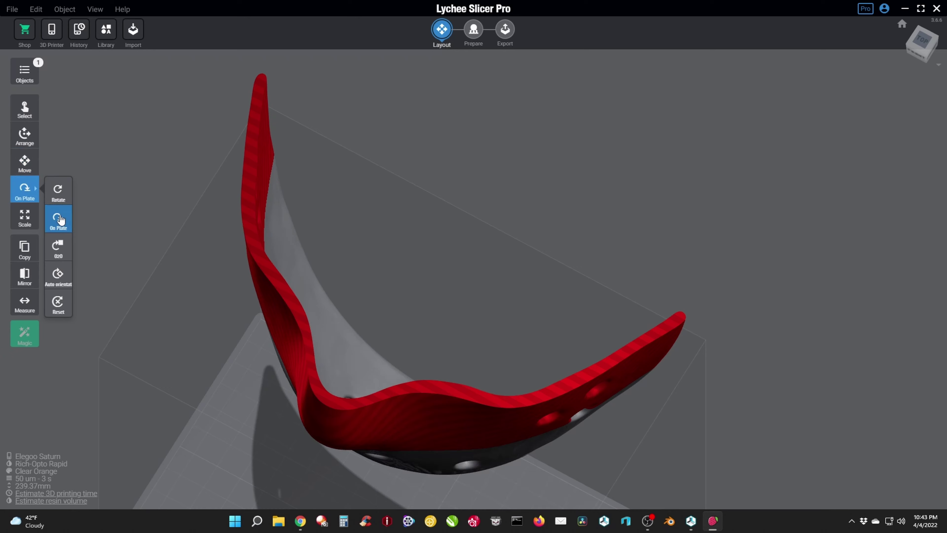
pyautogui.click(437, 387)
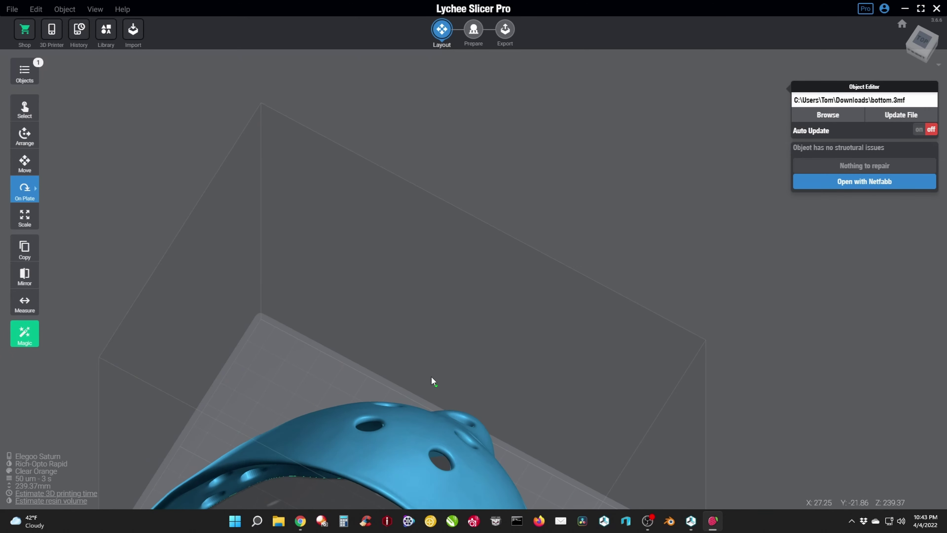
pyautogui.moveTo(477, 448); pyautogui.dragTo(505, 185, button='middle')
pyautogui.moveTo(522, 258); pyautogui.dragTo(436, 194, button='right')
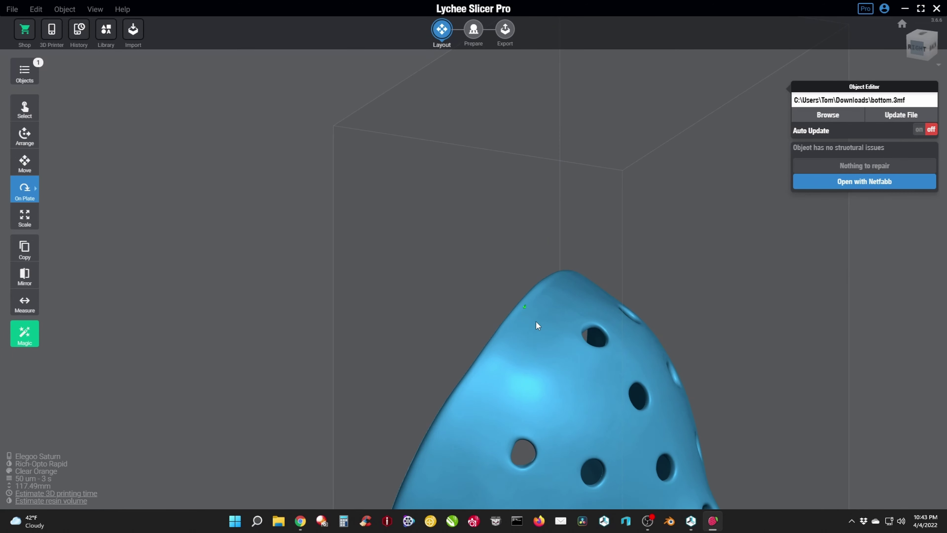
pyautogui.moveTo(532, 315); pyautogui.dragTo(384, 119, button='middle')
pyautogui.moveTo(384, 119); pyautogui.dragTo(378, 212, button='right')
pyautogui.moveTo(489, 239); pyautogui.dragTo(264, 223, button='right')
pyautogui.click(24, 162)
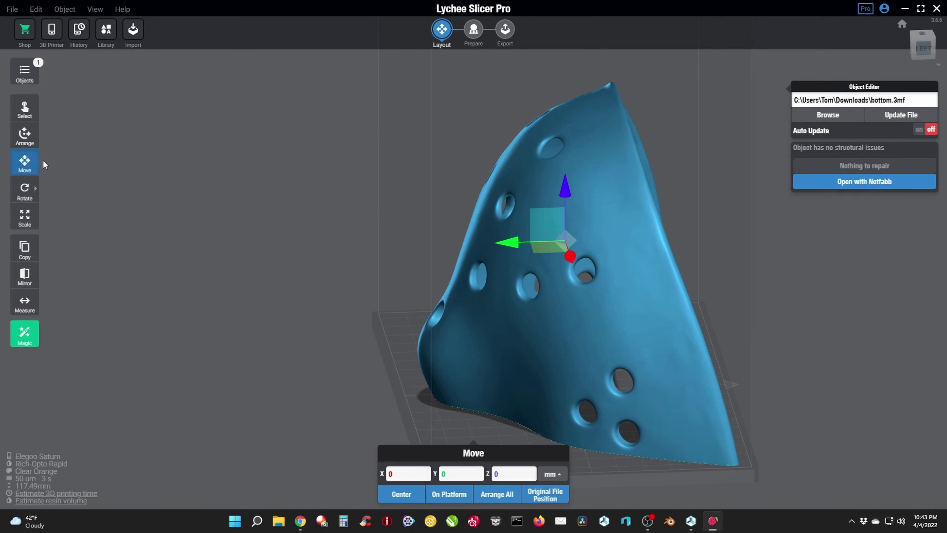
pyautogui.moveTo(502, 244); pyautogui.dragTo(496, 246)
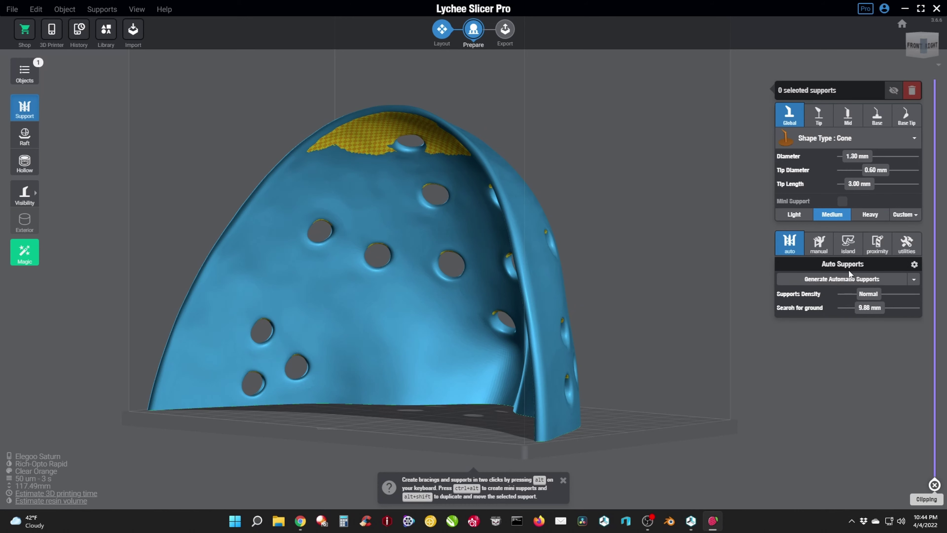
# Step: Generate automatic supports for the lower mask half using the Medium preset and Normal density
pyautogui.click(850, 278)
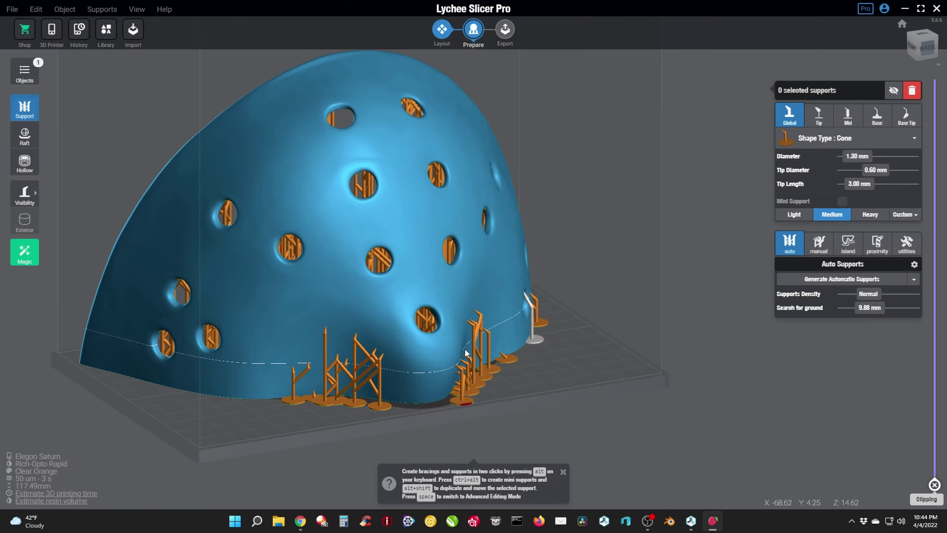
pyautogui.scroll(6, 439, 403)
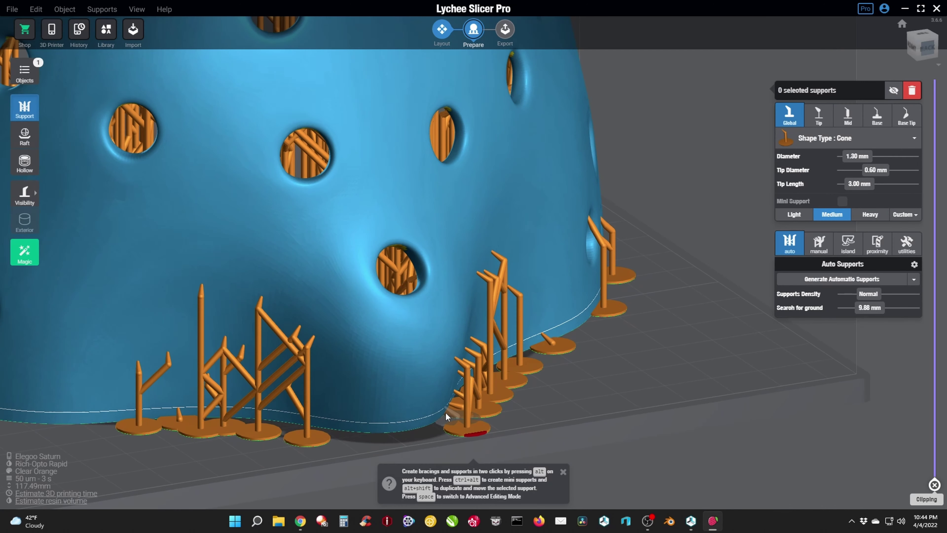
pyautogui.scroll(2, 446, 411)
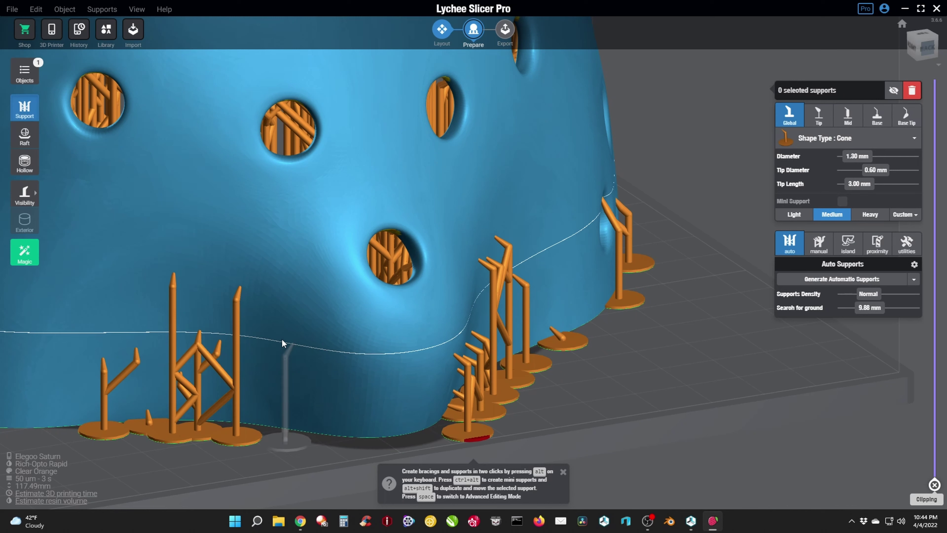
# Step: Delete the unneeded supports standing outside the mask along the front edge on one side of the chin
pyautogui.click(238, 304)
pyautogui.press('Delete')
pyautogui.click(199, 346)
pyautogui.click(200, 344)
pyautogui.press('Delete')
pyautogui.click(172, 303)
pyautogui.press('Delete')
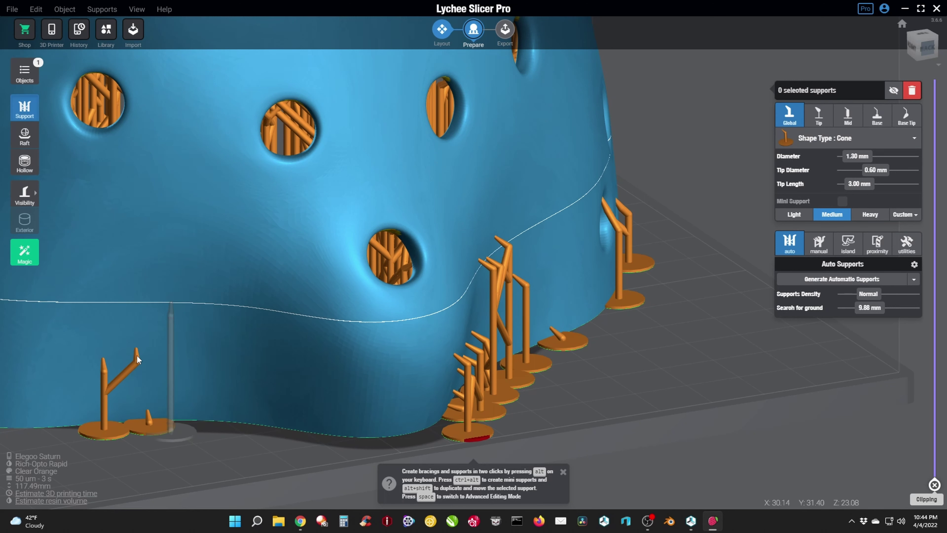
pyautogui.click(106, 395)
pyautogui.press('Delete')
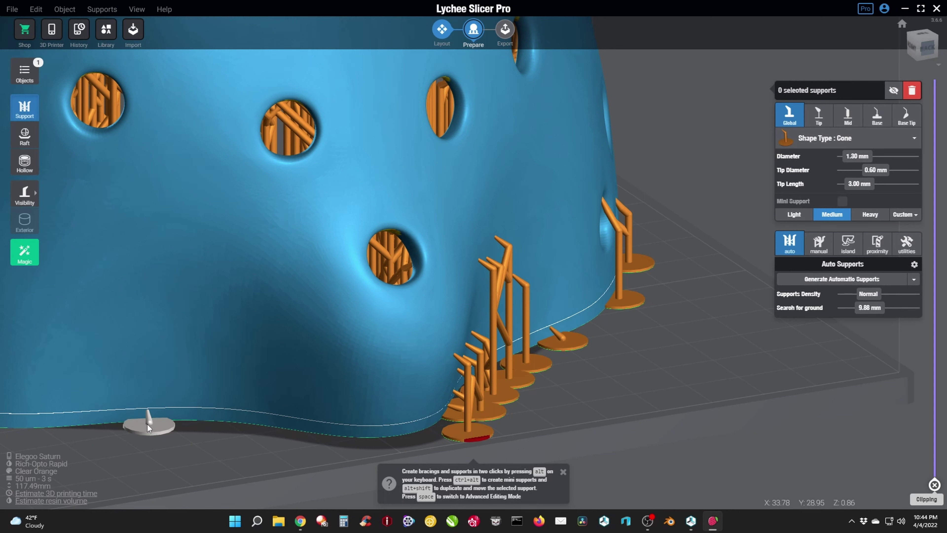
pyautogui.click(150, 424)
pyautogui.press('Delete')
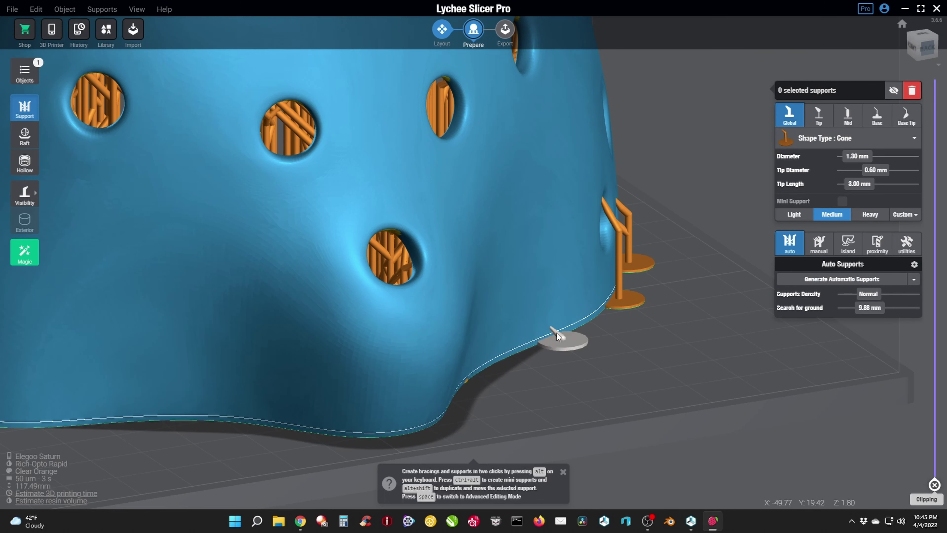
# Step: Delete the remaining outer supports on the other side of the chin, toward the side of the mask
pyautogui.click(561, 337)
pyautogui.press('Delete')
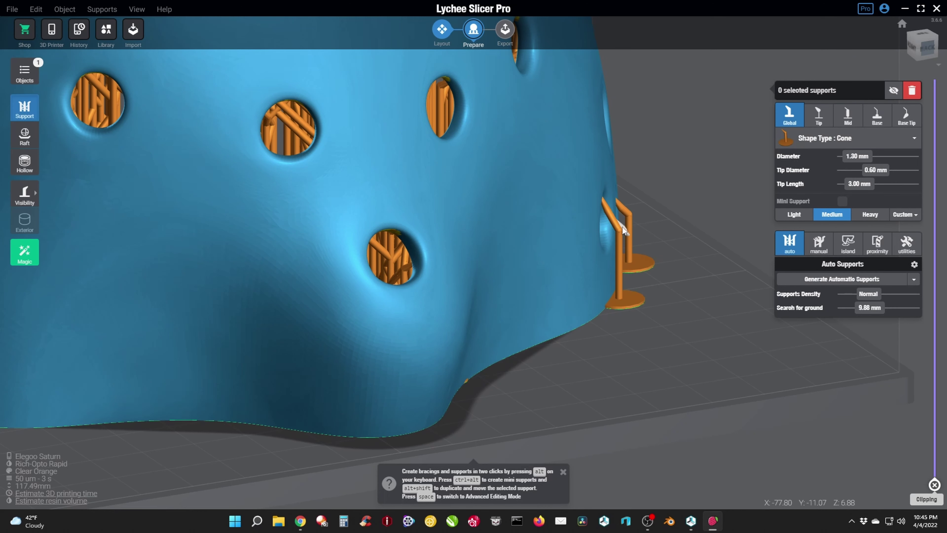
pyautogui.click(616, 230)
pyautogui.press('Delete')
# Step: Add several manual supports inside the mask under the central part of the highlighted overhang near its peak
pyautogui.moveTo(625, 222); pyautogui.dragTo(555, 292)
pyautogui.scroll(5, 535, 255)
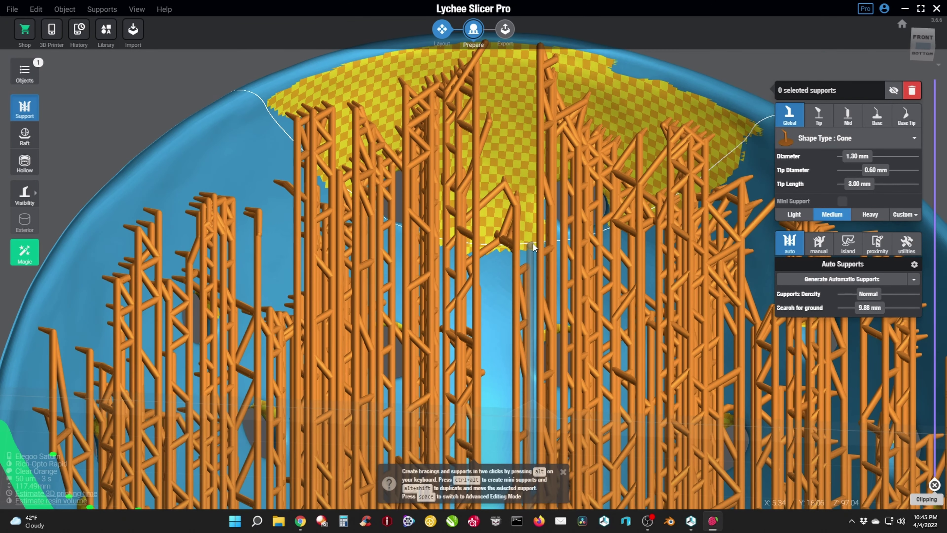
pyautogui.click(533, 242)
pyautogui.click(533, 195)
pyautogui.click(522, 184)
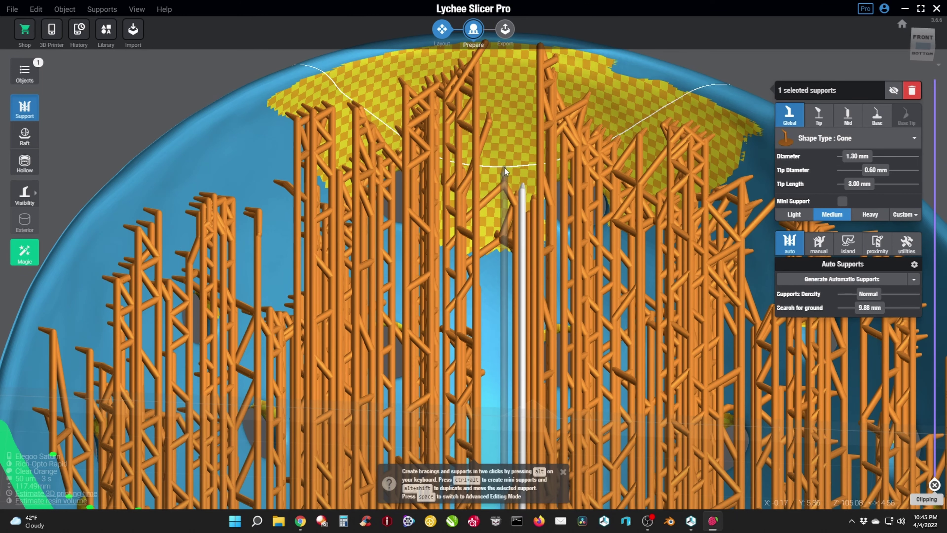
pyautogui.click(504, 167)
pyautogui.click(489, 172)
pyautogui.click(496, 155)
pyautogui.click(515, 146)
pyautogui.moveTo(510, 126); pyautogui.dragTo(495, 185, button='middle')
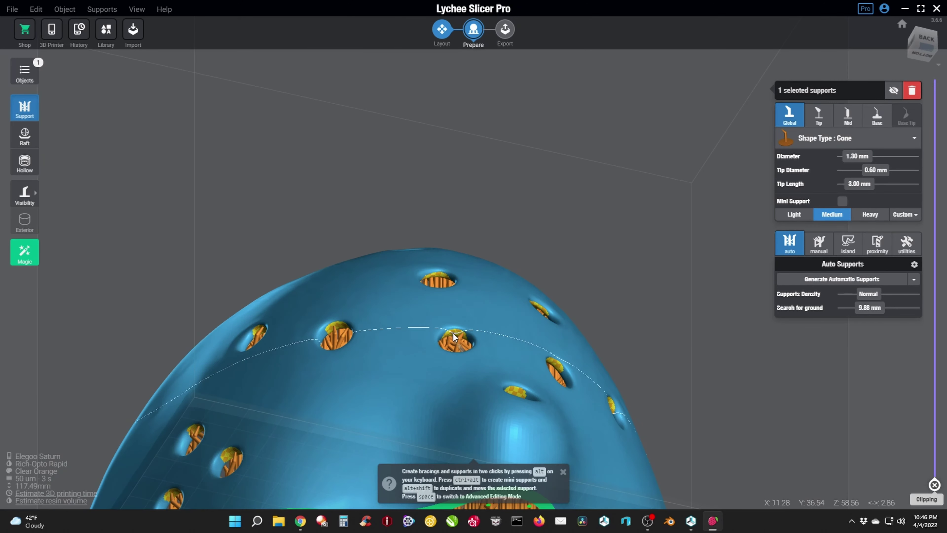
# Step: Add bracings between the lower mask half's supports and check the supported model from the front
pyautogui.moveTo(454, 337); pyautogui.dragTo(437, 359, button='right')
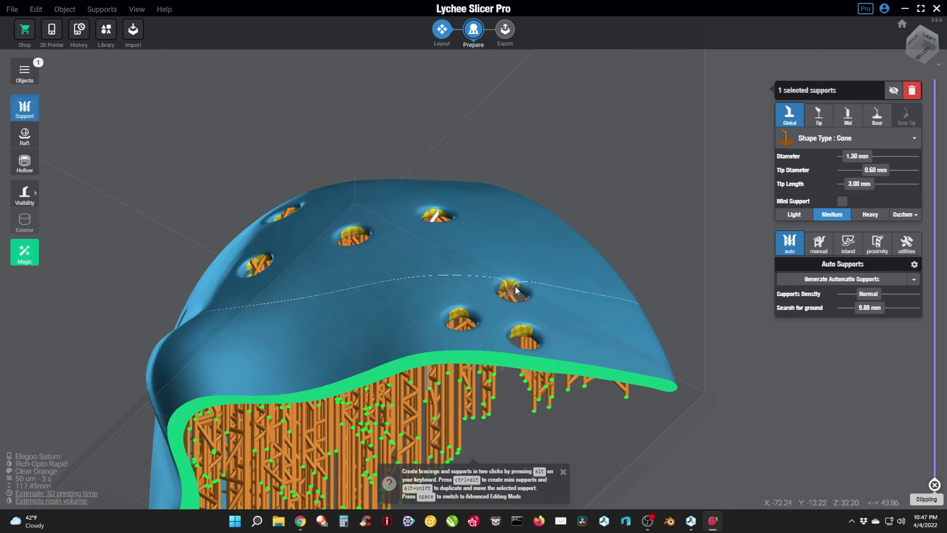
pyautogui.click(820, 245)
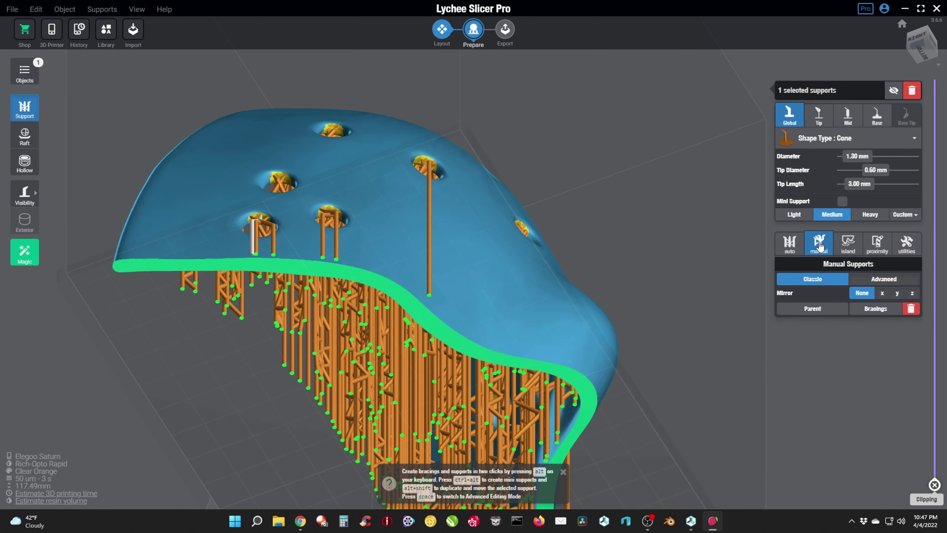
pyautogui.click(873, 310)
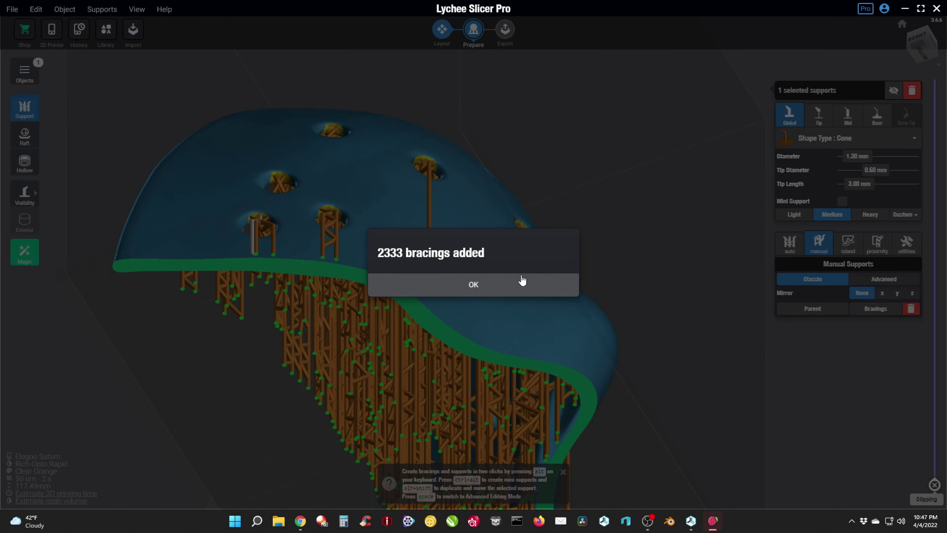
pyautogui.click(520, 278)
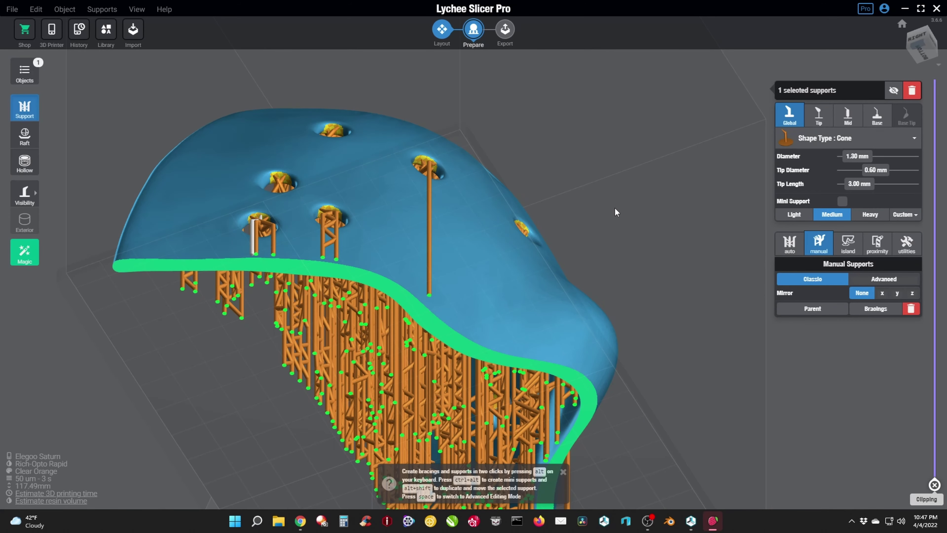
pyautogui.moveTo(614, 208); pyautogui.dragTo(601, 210, button='middle')
pyautogui.moveTo(601, 210); pyautogui.dragTo(344, 297, button='right')
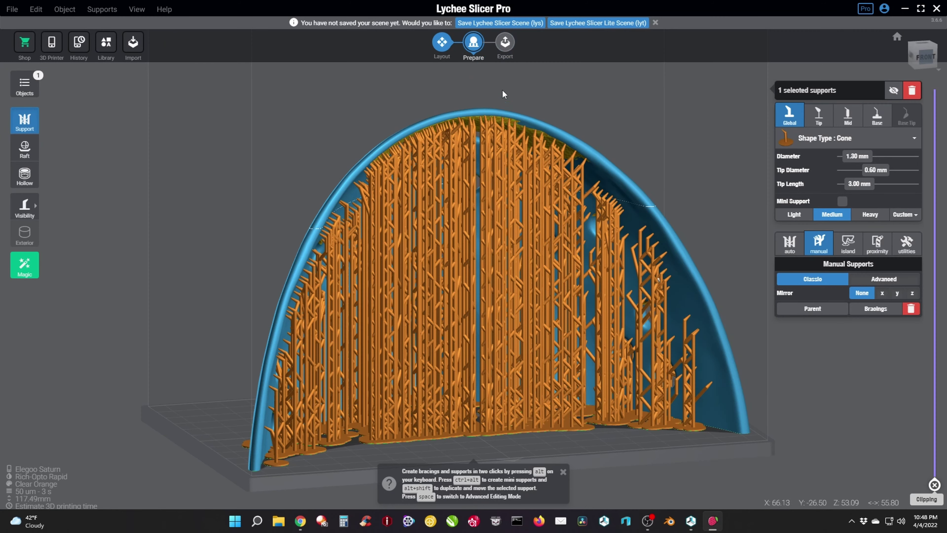
# Step: Open the export stage for the supported lower mask half and cancel exporting it as an OBJ file
pyautogui.click(505, 42)
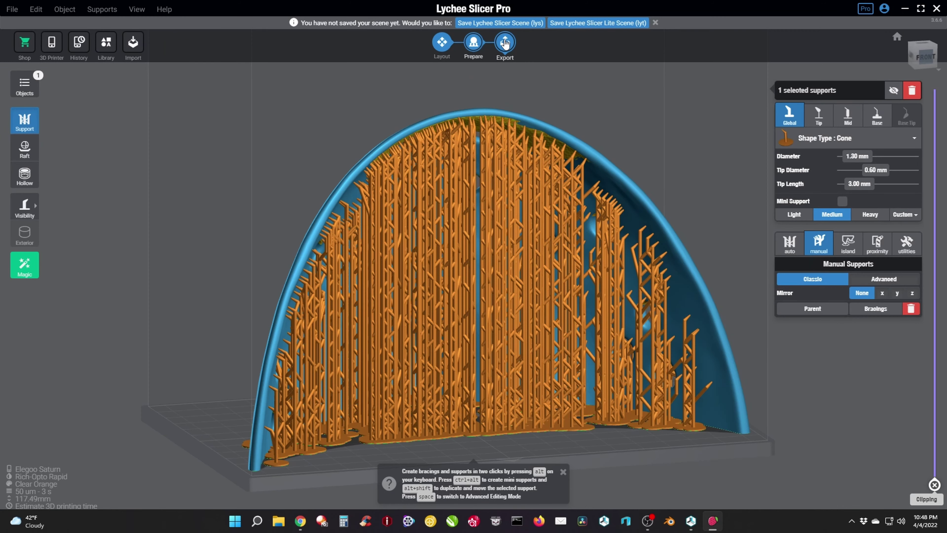
pyautogui.click(504, 43)
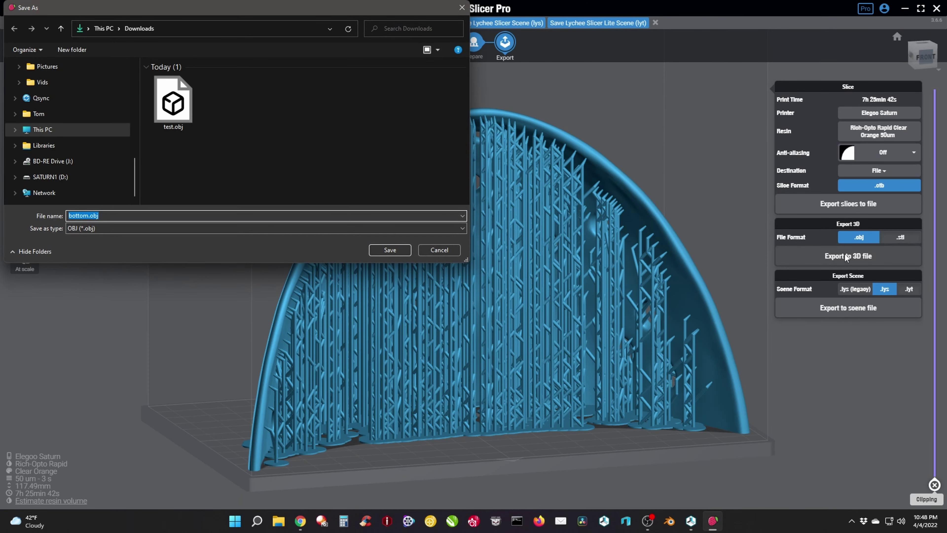
pyautogui.click(440, 250)
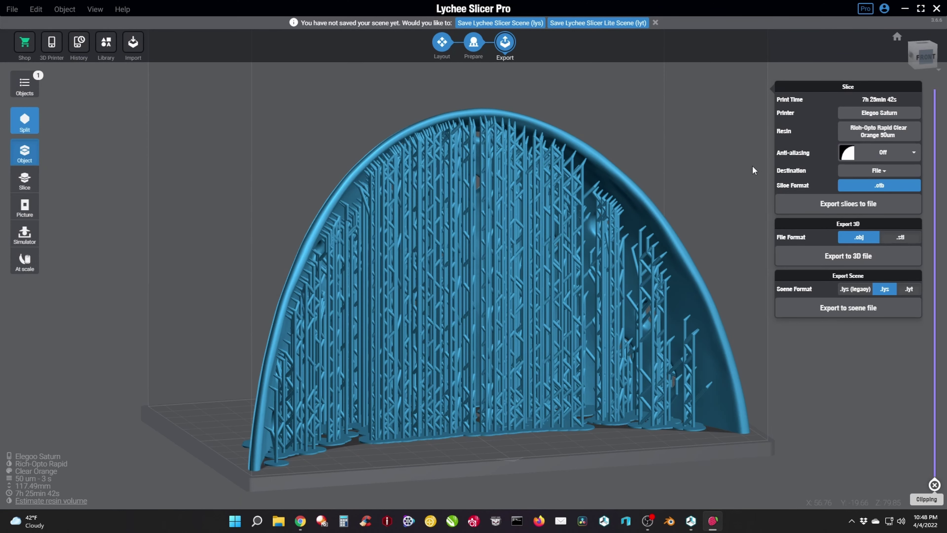
# Step: Select the Elegoo Rapid Beige 50 um resin and set its normal-layer exposure time to 2.7 s
pyautogui.click(857, 133)
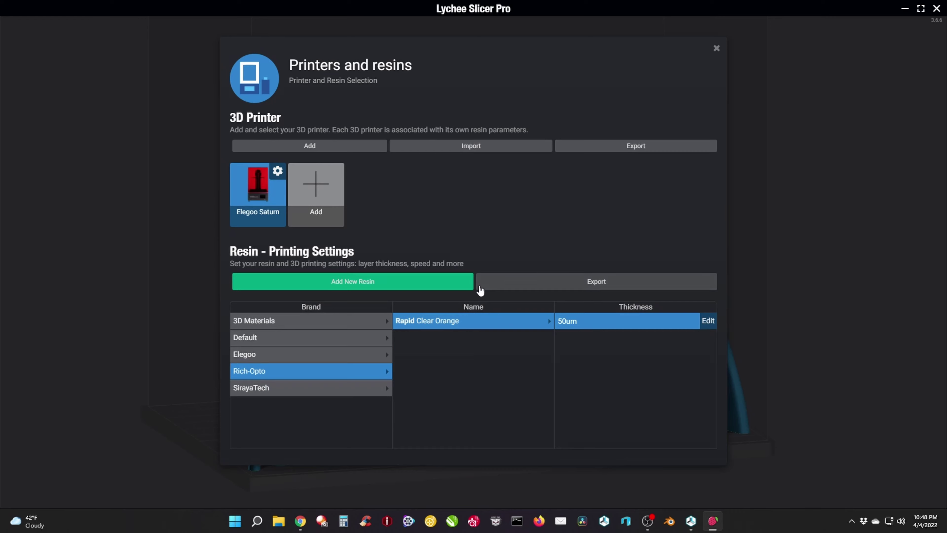
pyautogui.click(278, 355)
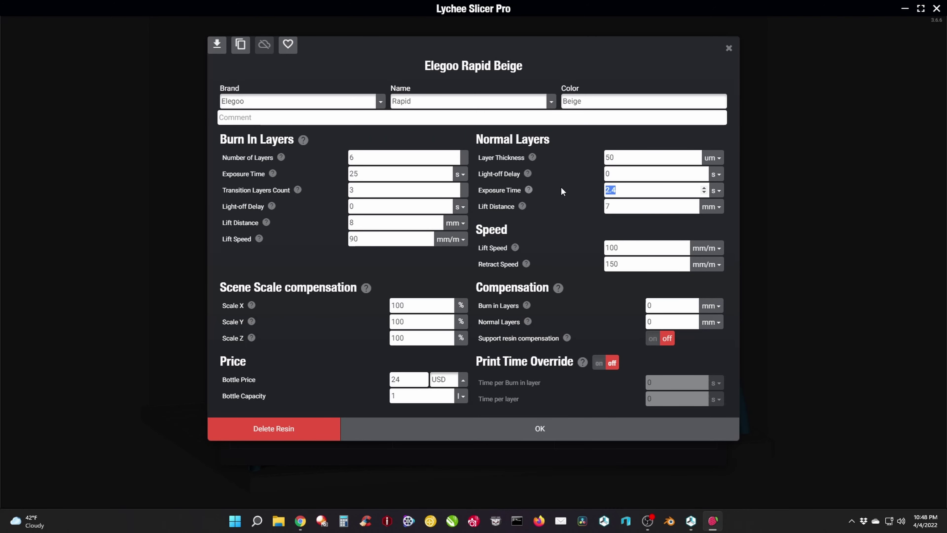
pyautogui.write('2.7')
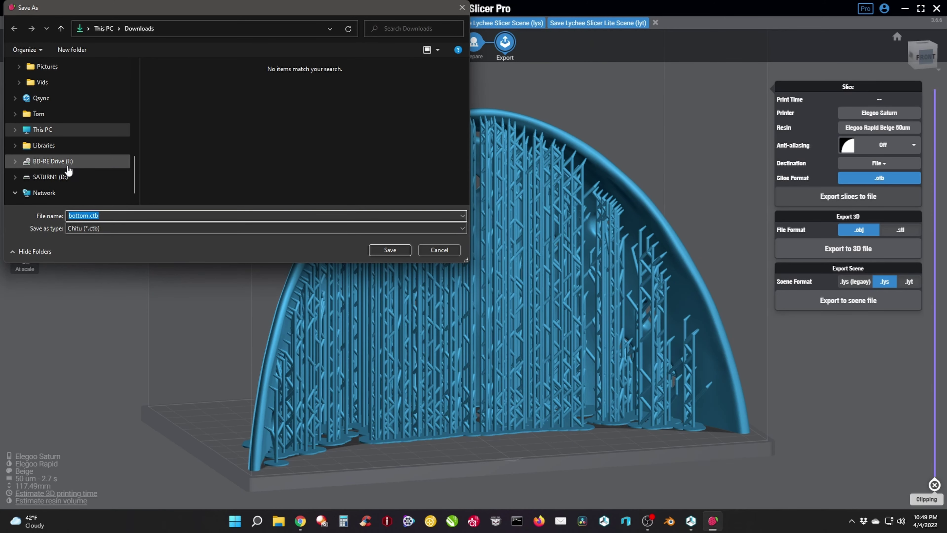
# Step: Export the lower mask half's slices as bottom.ctb to the SATURN1 (D:) drive
pyautogui.click(49, 183)
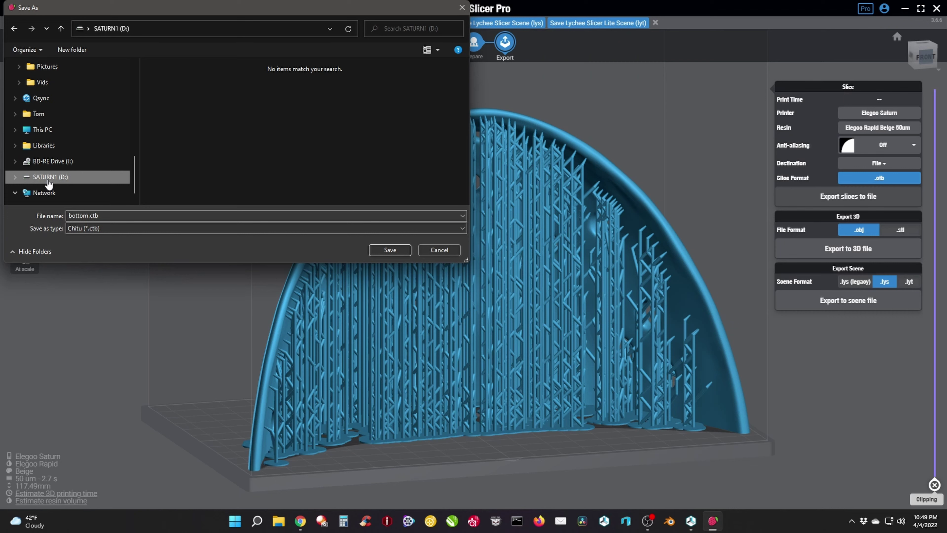
pyautogui.click(390, 250)
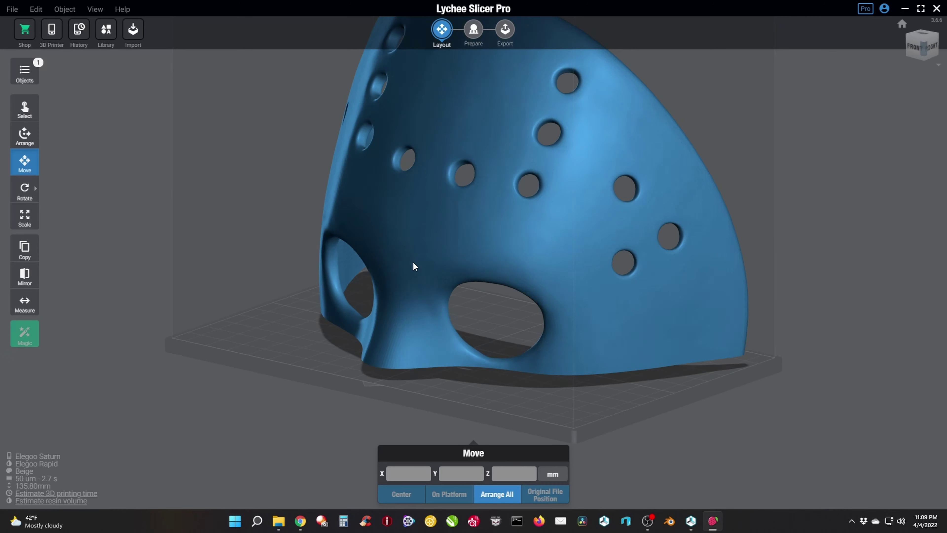
# Step: Lay the upper mask half from top.3mf flat on its cut face on the build plate
pyautogui.moveTo(473, 373); pyautogui.dragTo(531, 240, button='right')
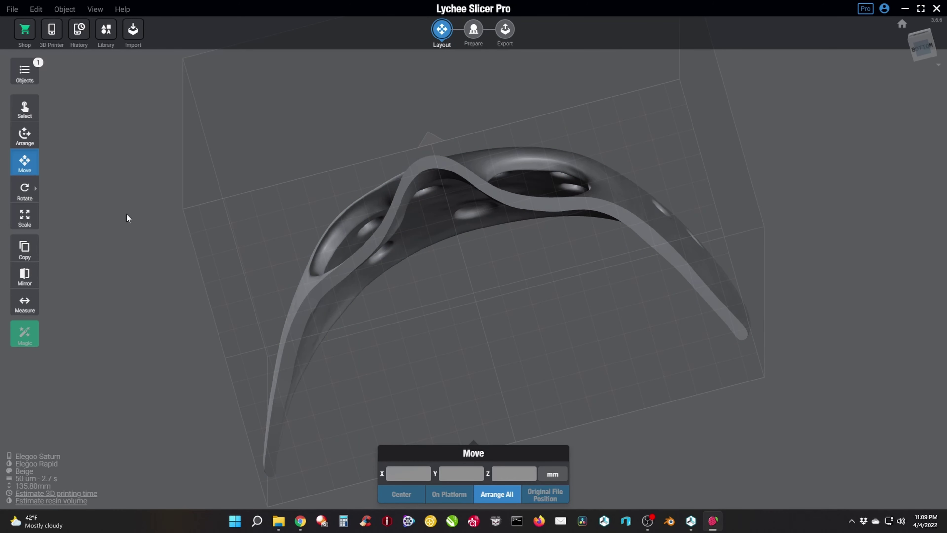
pyautogui.moveTo(32, 193)
pyautogui.click(58, 220)
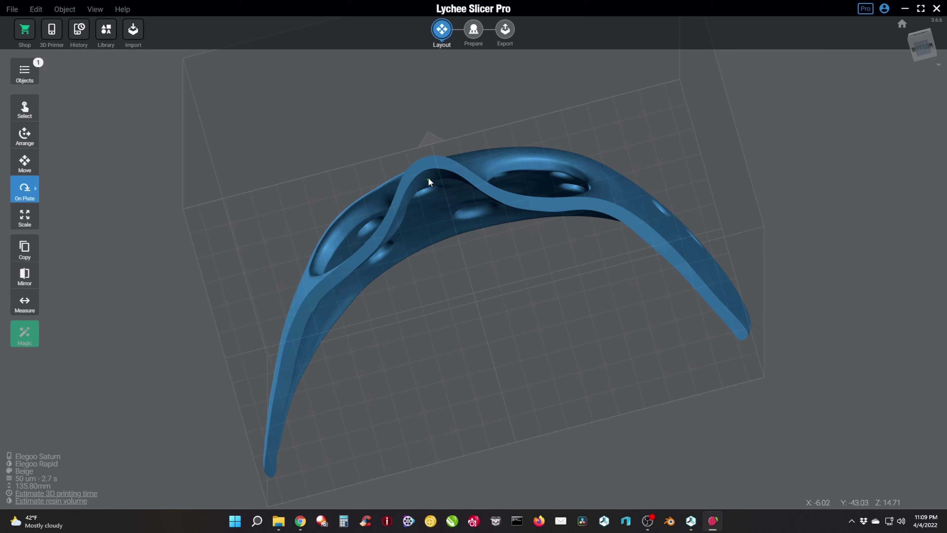
pyautogui.click(432, 165)
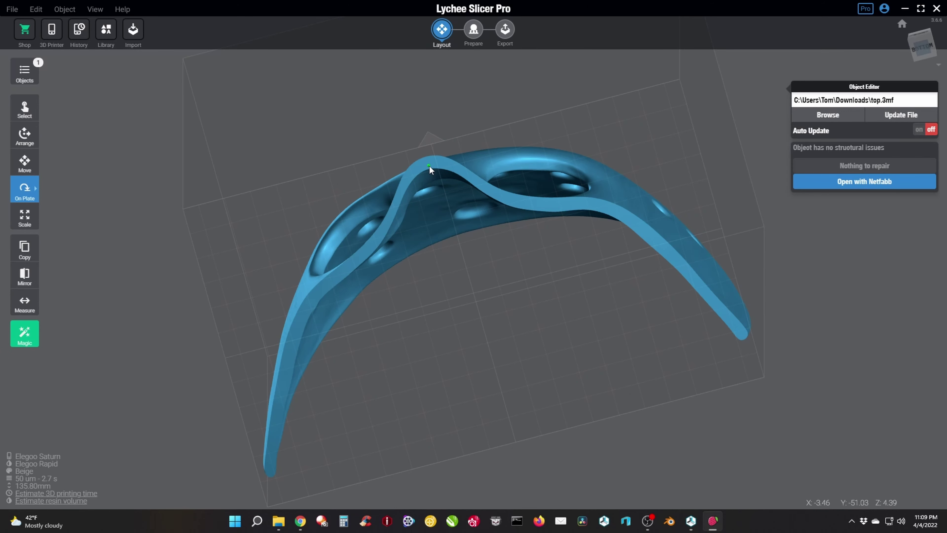
pyautogui.click(429, 166)
pyautogui.moveTo(348, 286); pyautogui.dragTo(156, 312)
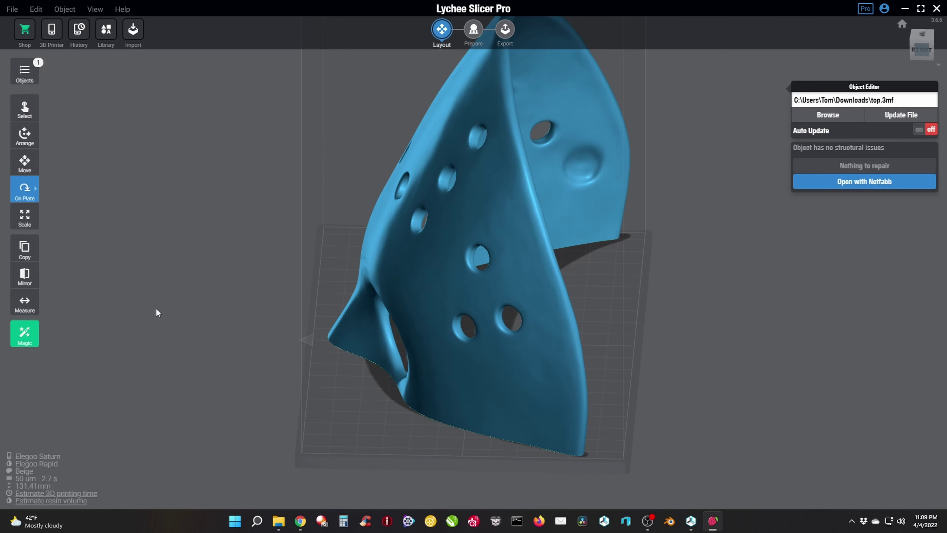
# Step: Open the support preparation stage for the upper mask half and examine the overhangs on its inner side
pyautogui.click(471, 32)
pyautogui.moveTo(561, 210); pyautogui.dragTo(442, 152)
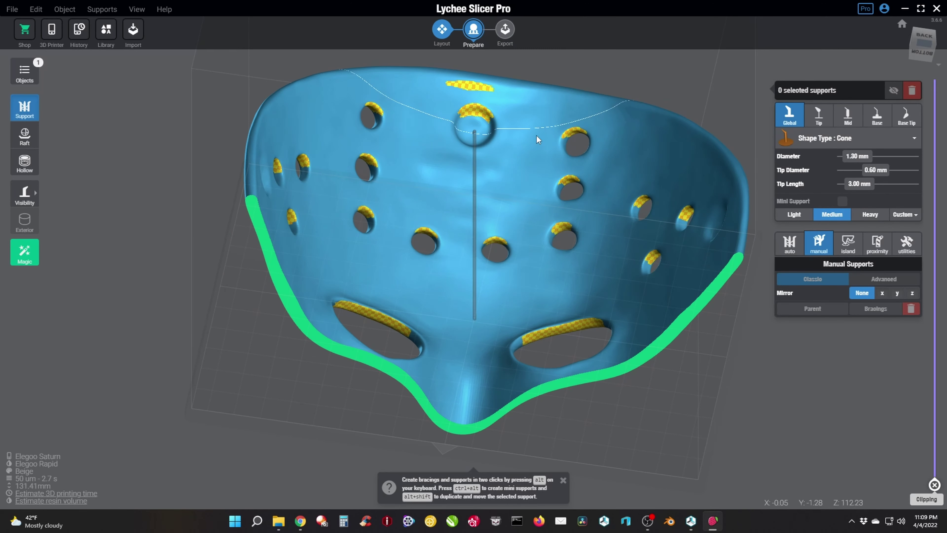